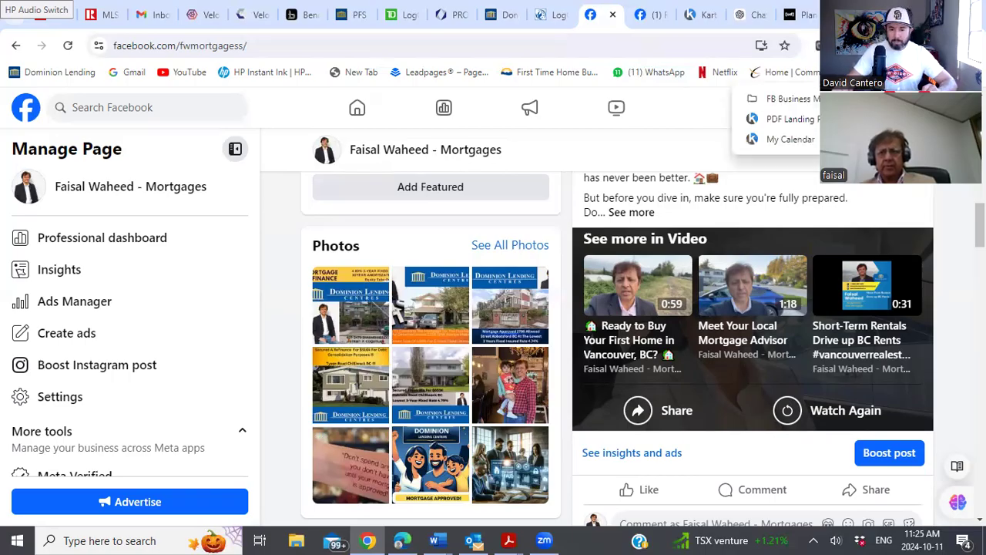
Open the bookmarked custom audiences page and check the details of the Intro Video and Landing Page Visitors Only audiences
{"action": "mouse_move", "coordinate": [794, 98]}
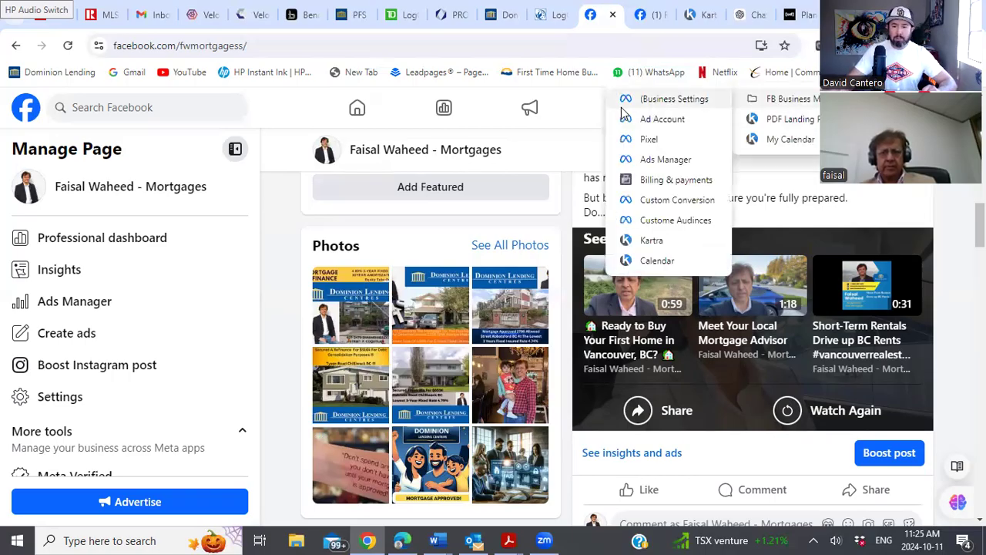
{"action": "left_click", "coordinate": [667, 220]}
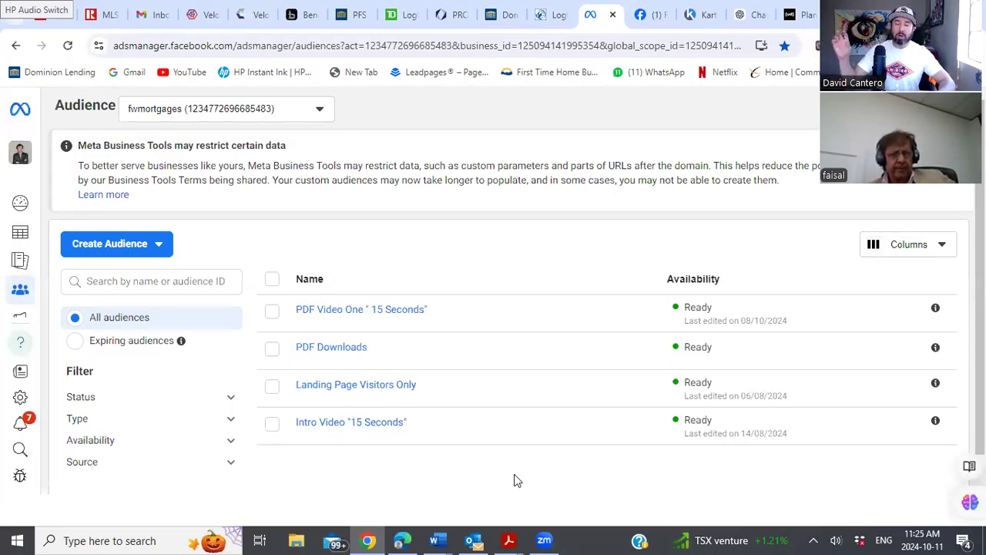
{"action": "scroll", "coordinate": [447, 454], "scroll_direction": "down", "scroll_amount": 1}
{"action": "scroll", "coordinate": [448, 458], "scroll_direction": "up", "scroll_amount": 1}
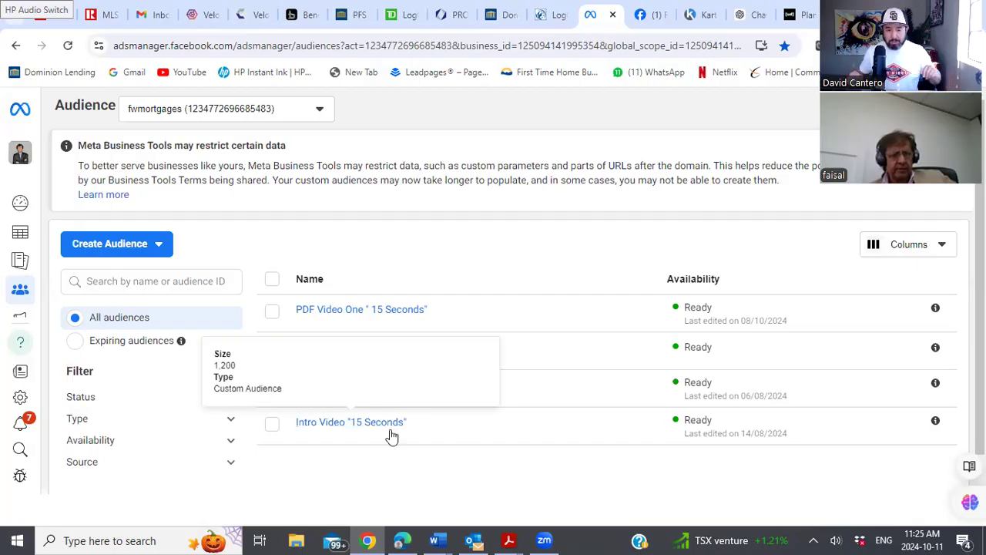
{"action": "mouse_move", "coordinate": [389, 393]}
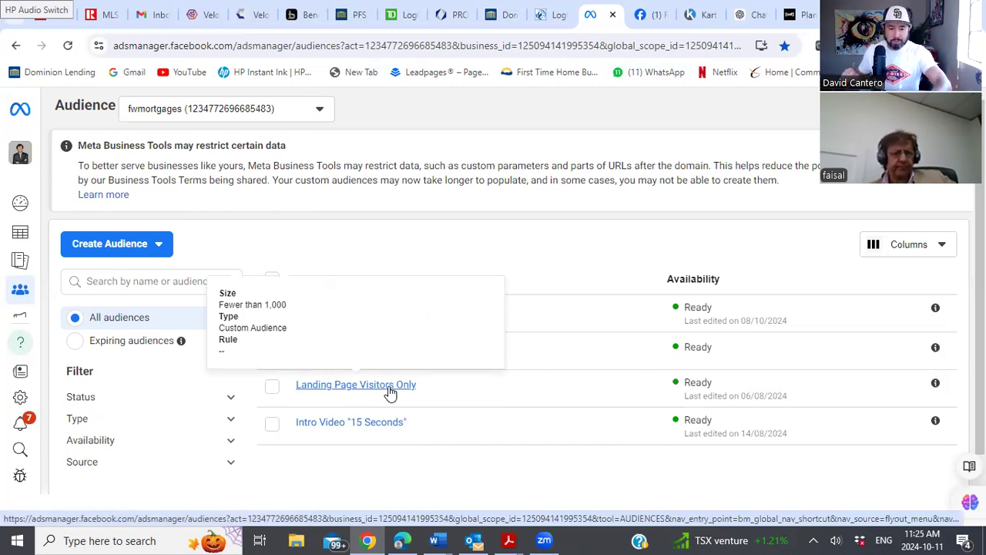
{"action": "mouse_move", "coordinate": [369, 539]}
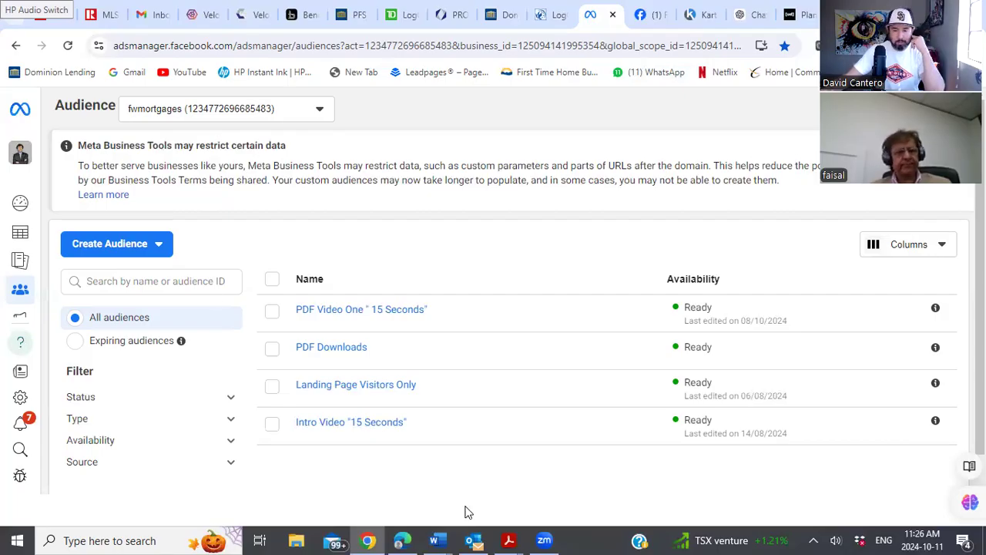
Start a custom audience with Video as the source and choose the ThruPlay engagement type for completed or at least 15-second views
{"action": "left_click", "coordinate": [99, 253]}
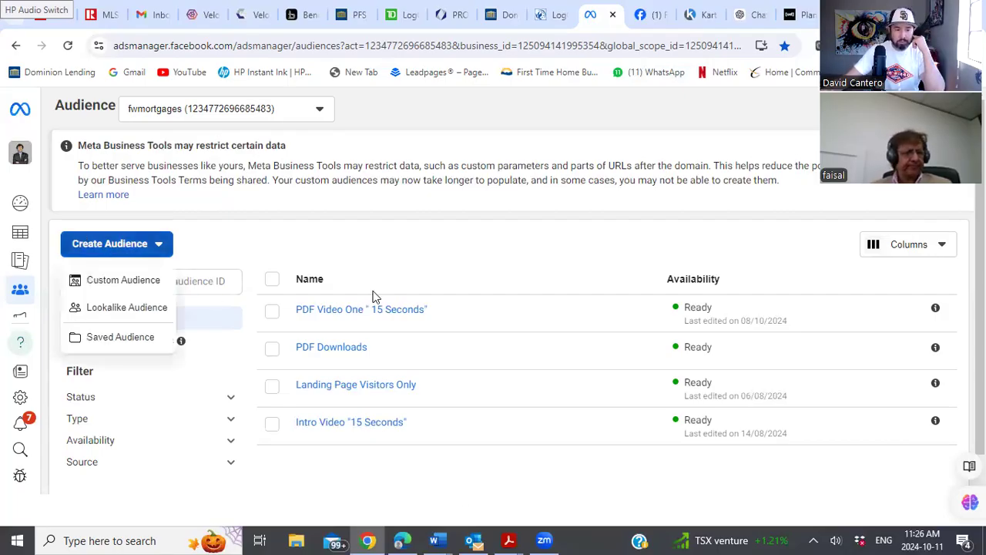
{"action": "left_click", "coordinate": [126, 284]}
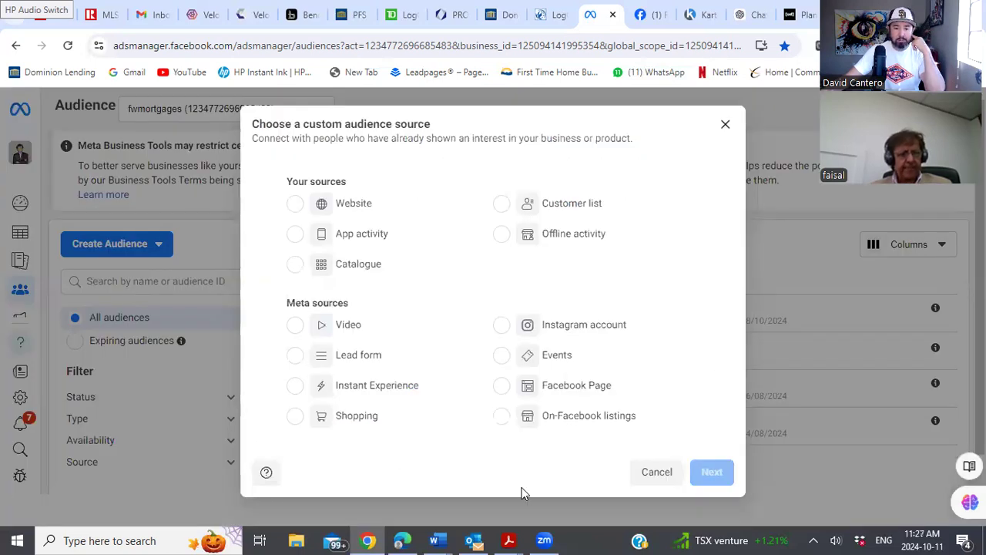
{"action": "left_click", "coordinate": [295, 327]}
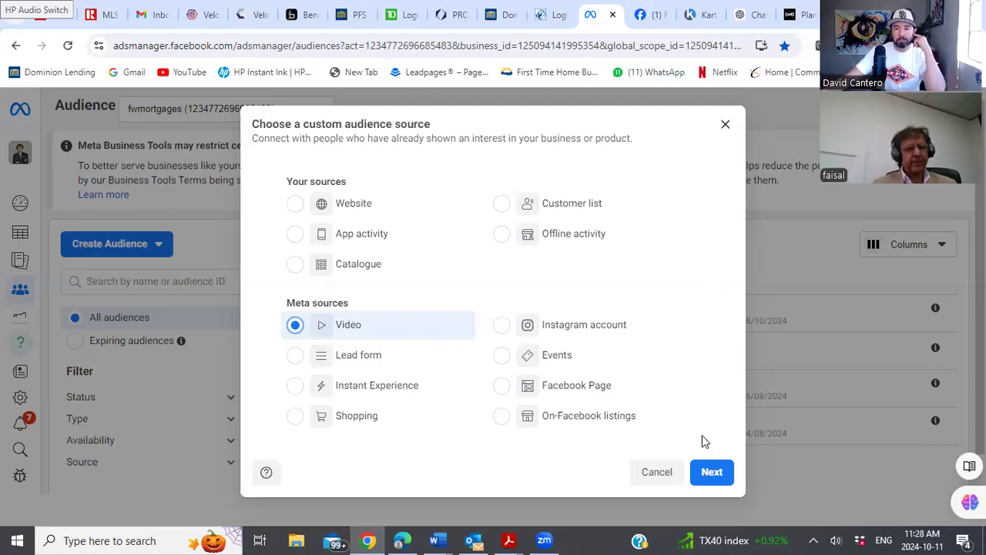
{"action": "left_click", "coordinate": [703, 471]}
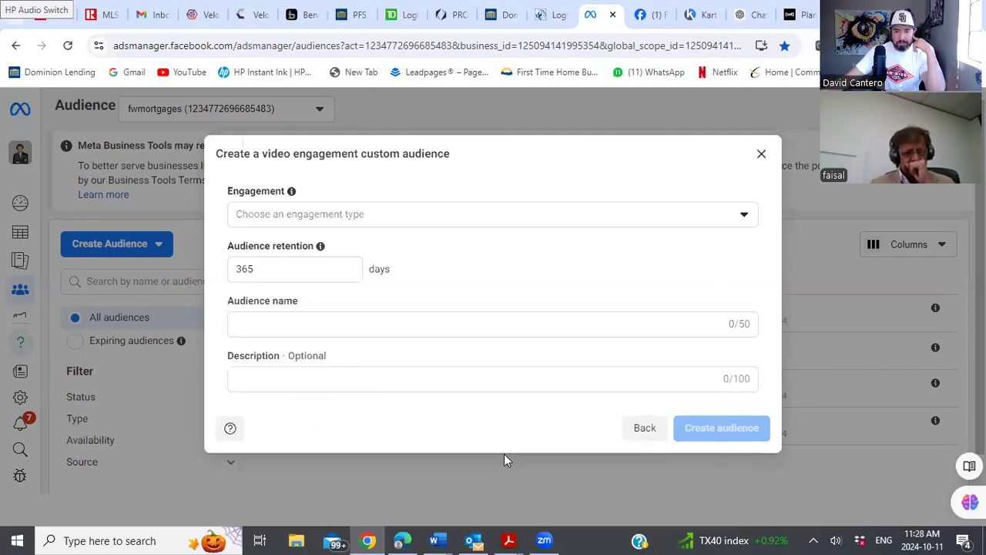
{"action": "left_click", "coordinate": [746, 219]}
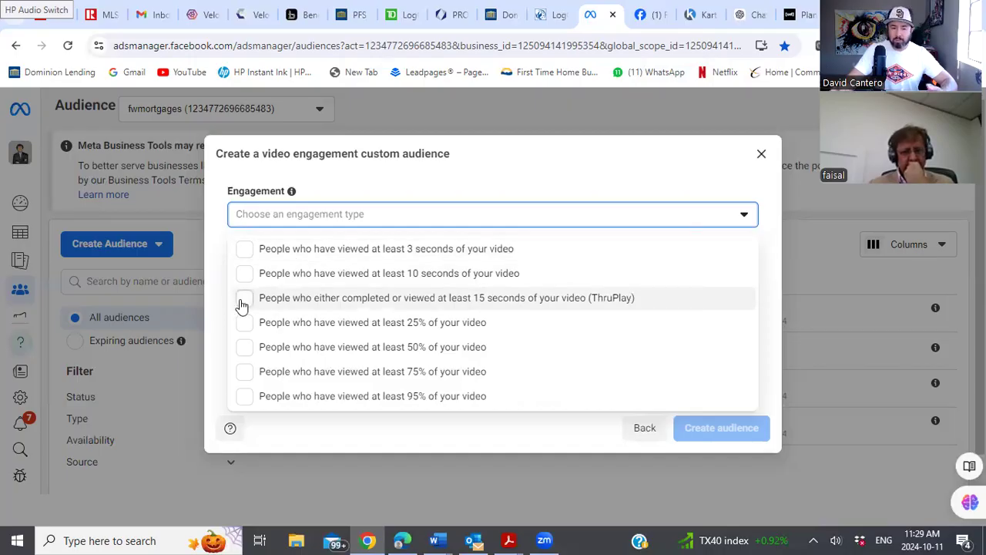
{"action": "left_click", "coordinate": [455, 305]}
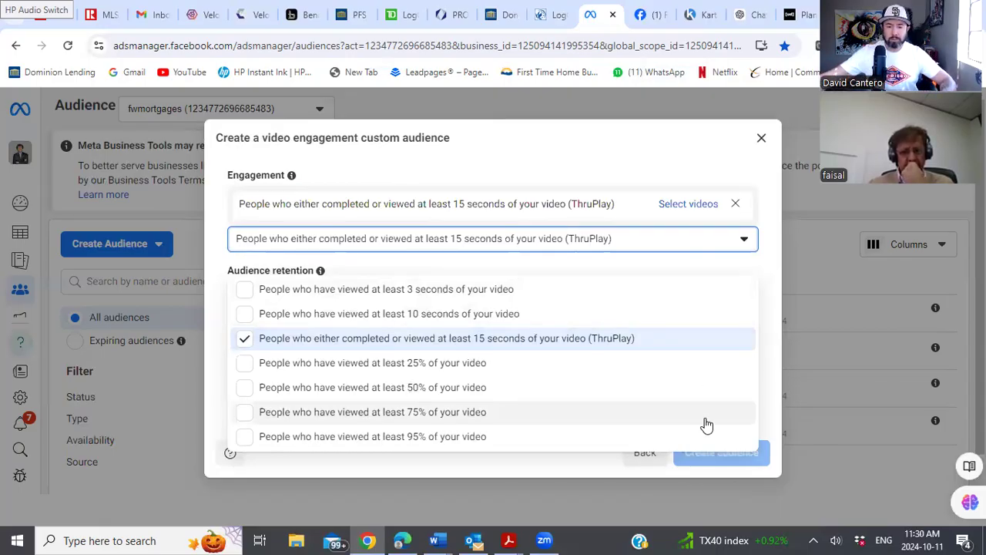
Add the video "Download Your Free Guide Now!!!" from the Mortgages page under FW Mortgages to the engagement rule
{"action": "left_click", "coordinate": [683, 240]}
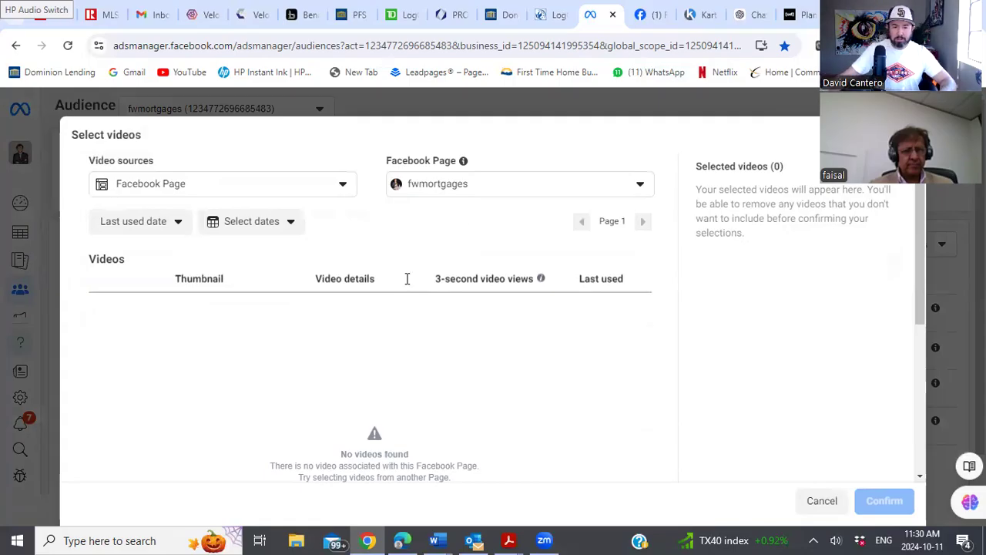
{"action": "left_click", "coordinate": [531, 183]}
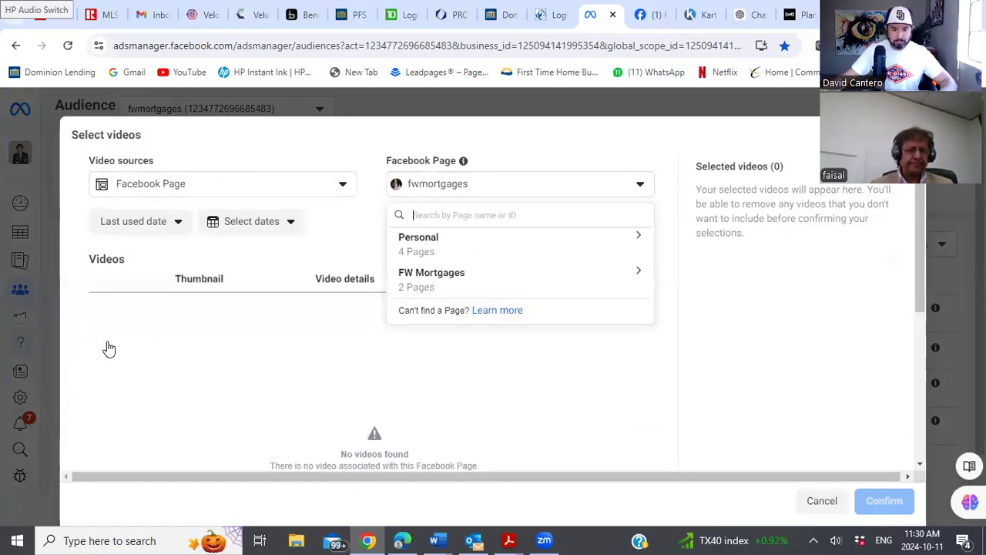
{"action": "left_click", "coordinate": [432, 276]}
{"action": "left_click", "coordinate": [493, 315]}
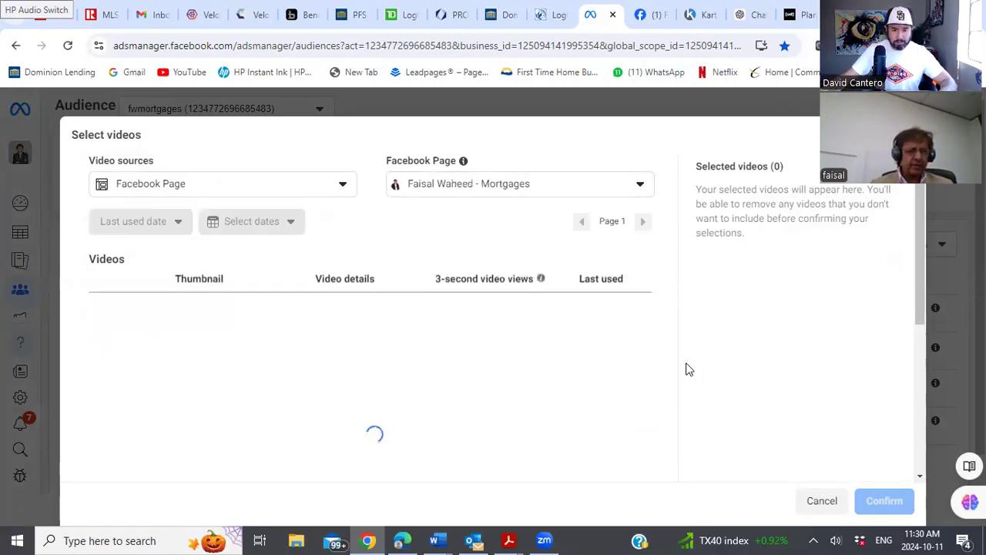
{"action": "left_click", "coordinate": [111, 339]}
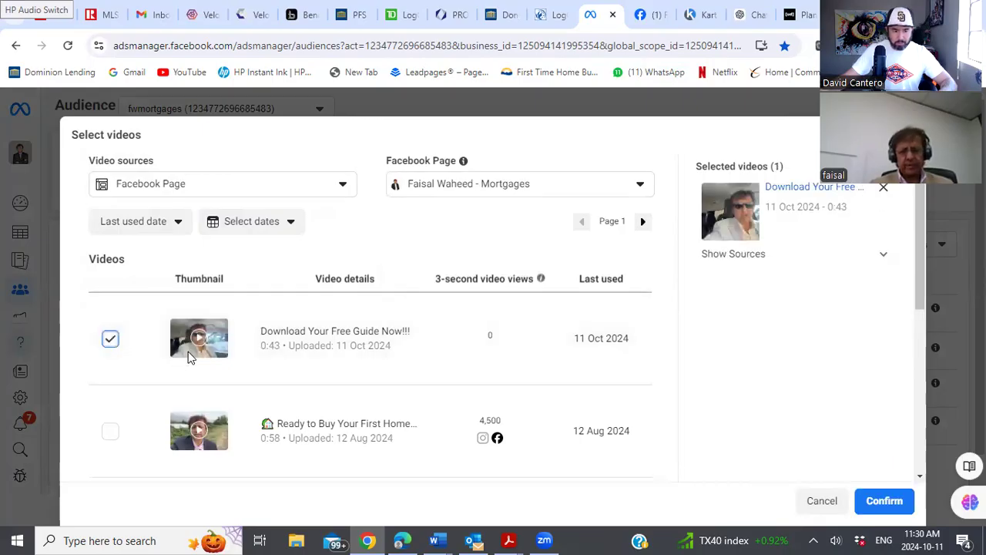
{"action": "left_click", "coordinate": [875, 502]}
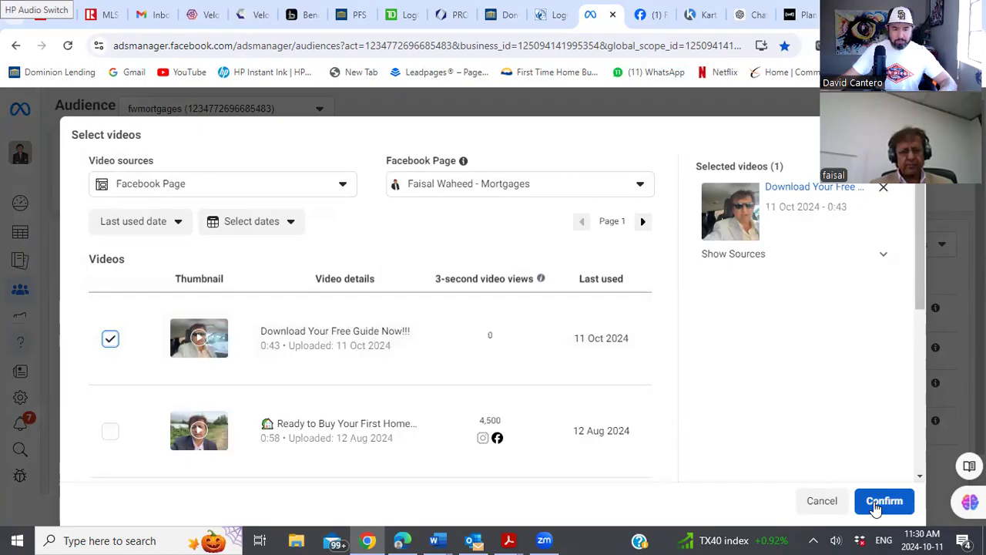
{"action": "left_click", "coordinate": [883, 501]}
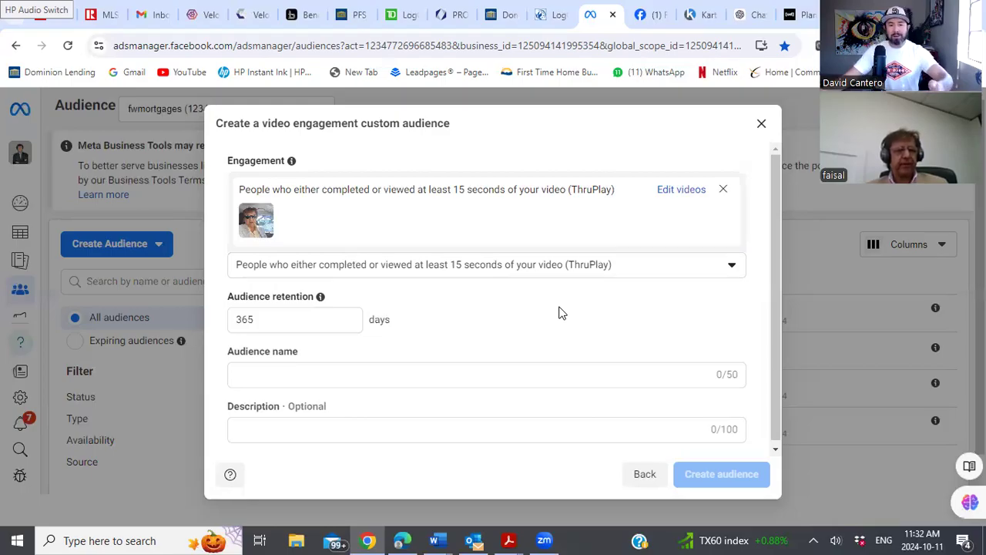
Name the audience "Video Ad-2"
{"action": "left_click", "coordinate": [261, 374]}
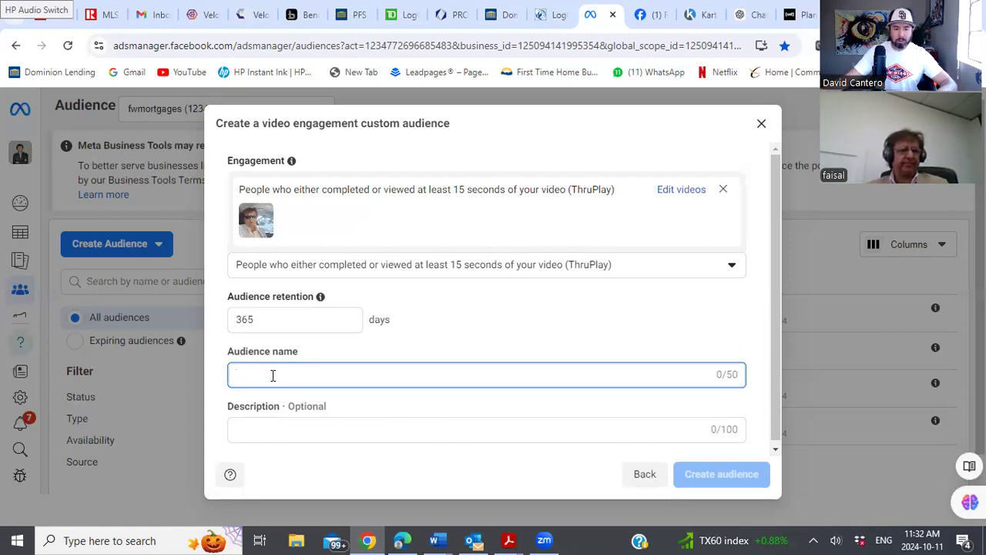
{"action": "type", "text": "Ad"}
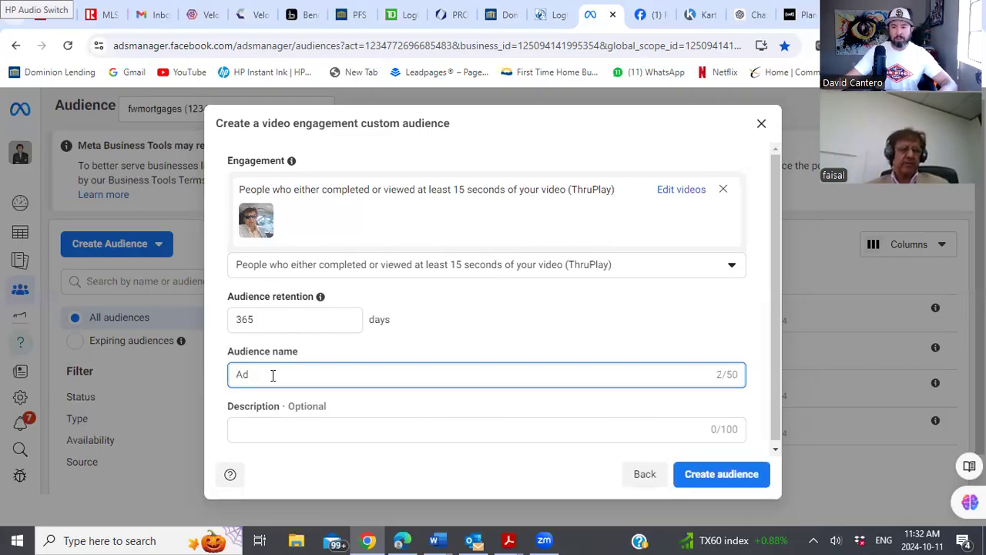
{"action": "key", "text": "BackSpace"}
{"action": "key", "text": "BackSpace"}
{"action": "type", "text": "V"}
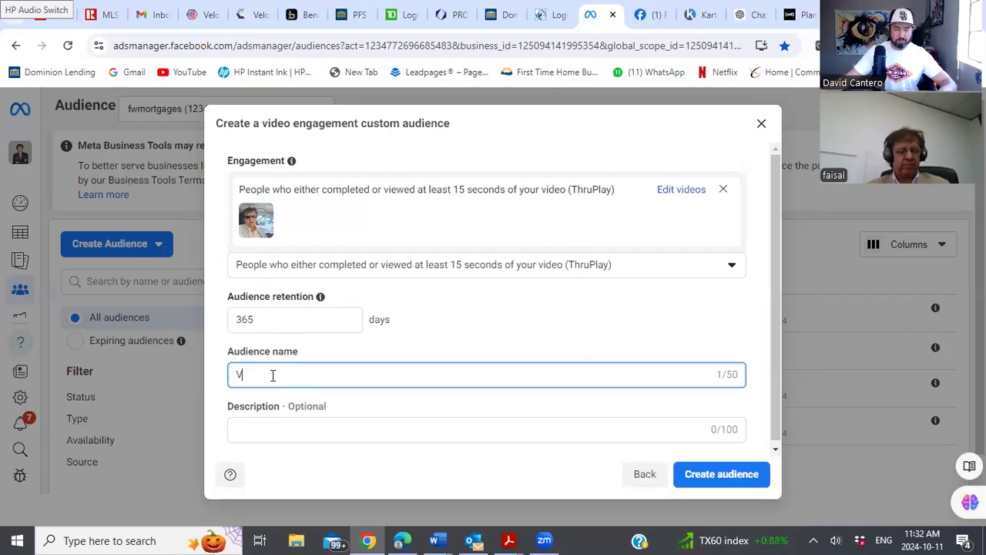
{"action": "type", "text": "ideo "}
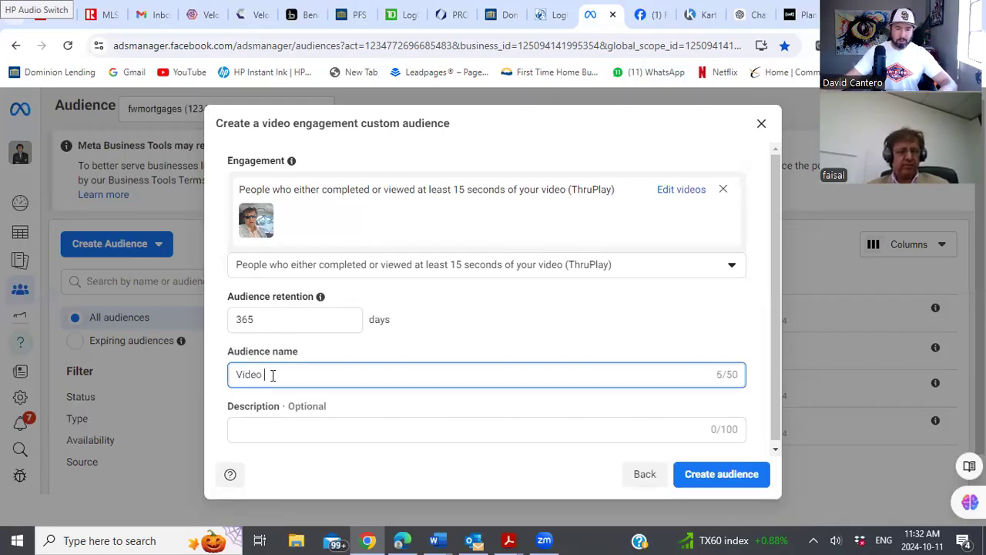
{"action": "type", "text": "Ad-2"}
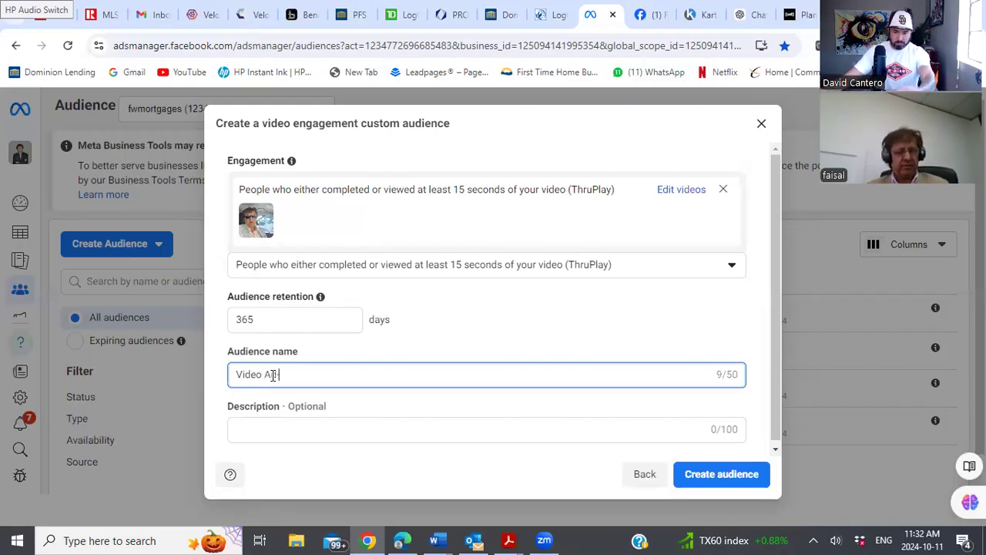
{"action": "left_click", "coordinate": [538, 322]}
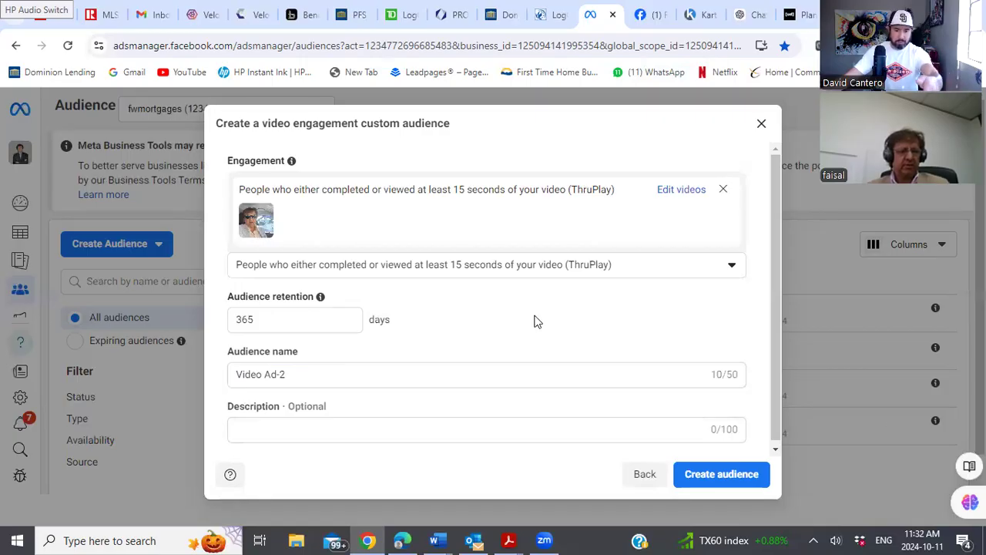
Append 15 in quotation marks to the end of the audience name
{"action": "left_click", "coordinate": [282, 375]}
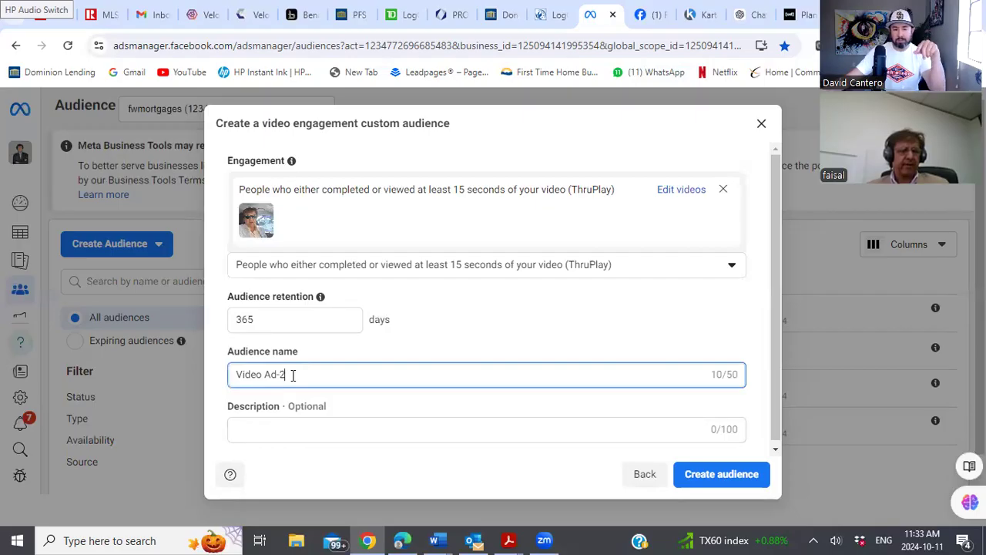
{"action": "type", "text": "1"}
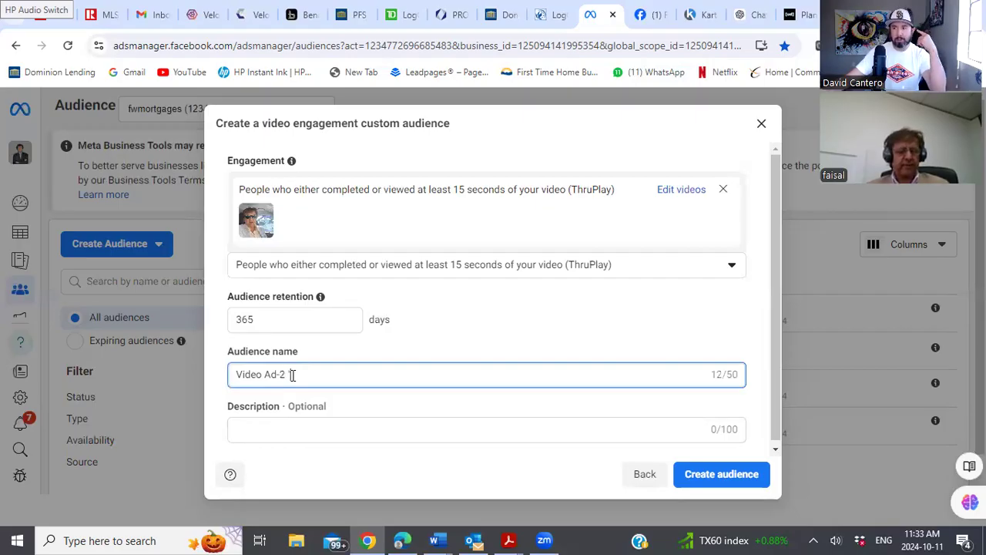
{"action": "type", "text": "5"}
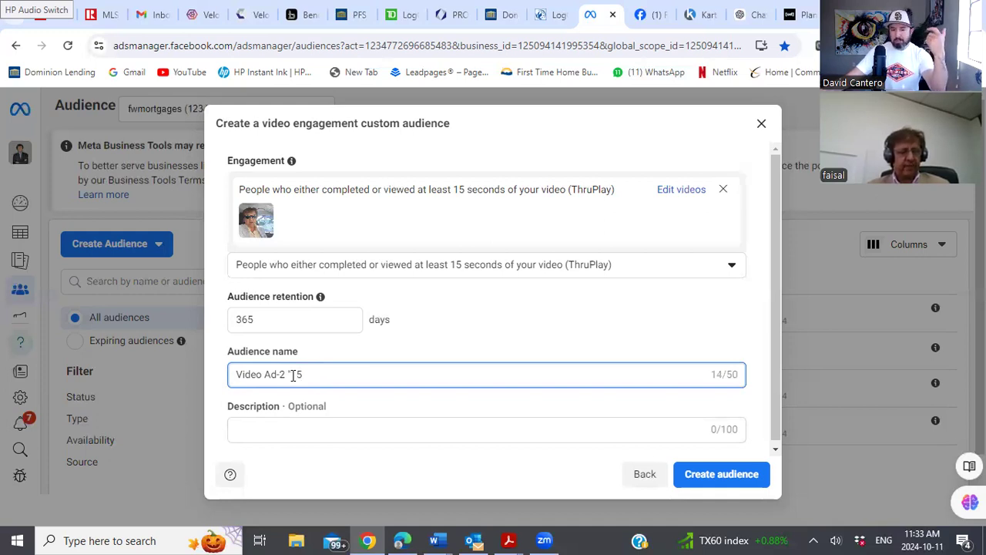
{"action": "type", "text": "\""}
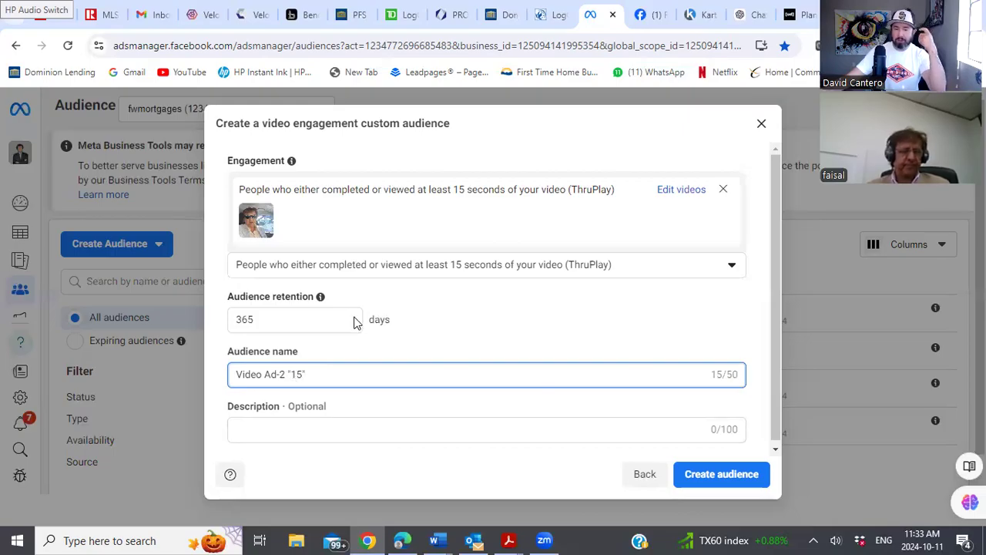
{"action": "left_click", "coordinate": [614, 341]}
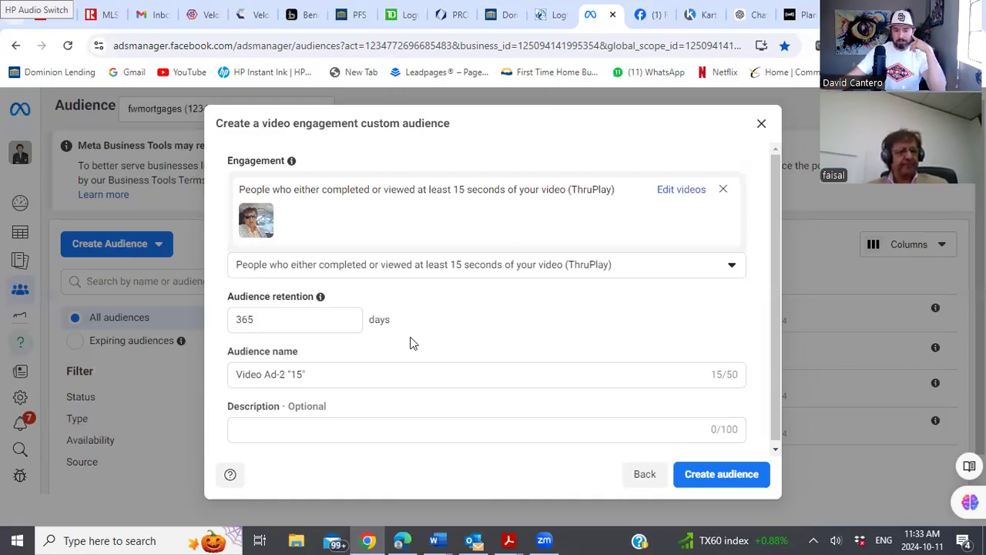
Complete the audience name as Video Ad-2 "15 Seconds" and create the audience
{"action": "left_click", "coordinate": [319, 376]}
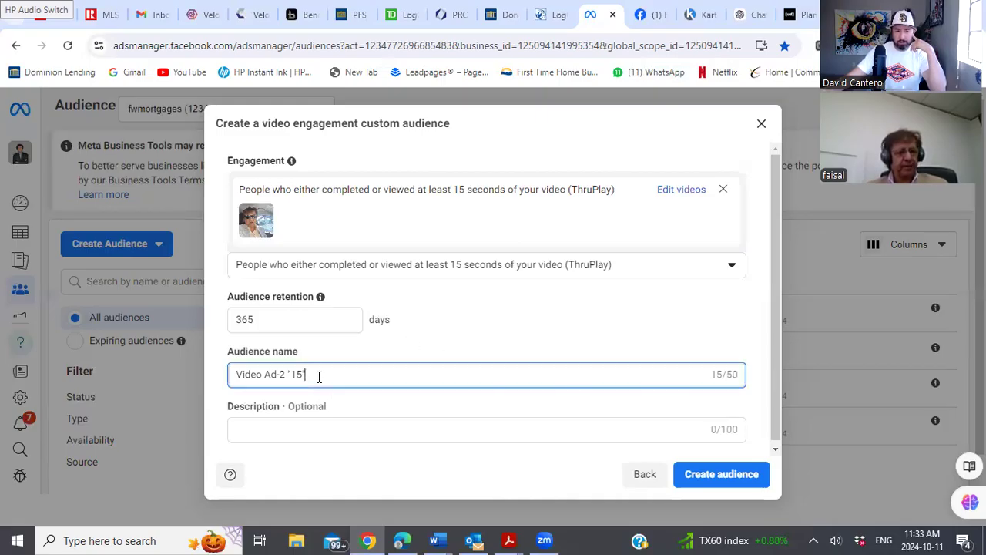
{"action": "key", "text": "BackSpace"}
{"action": "key", "text": "BackSpace"}
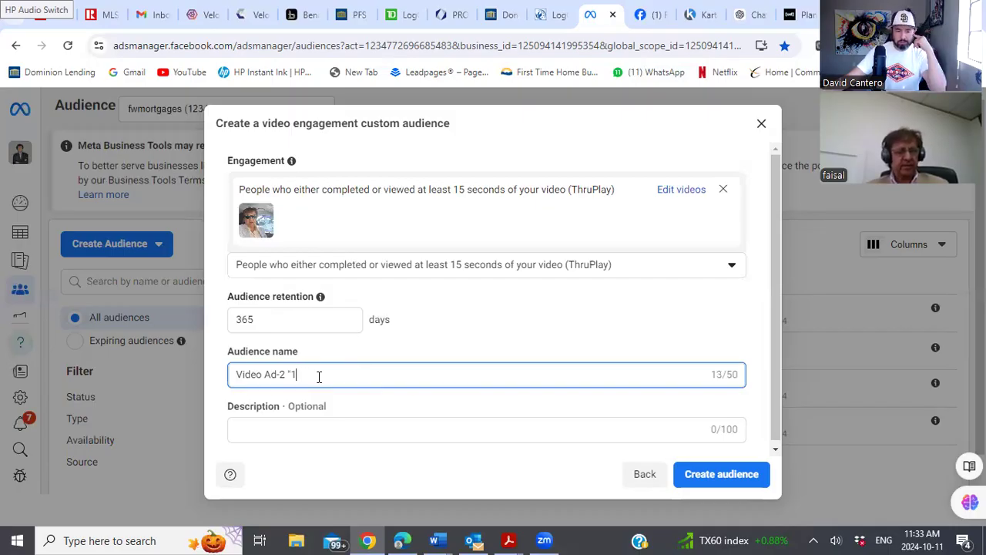
{"action": "type", "text": "5 "}
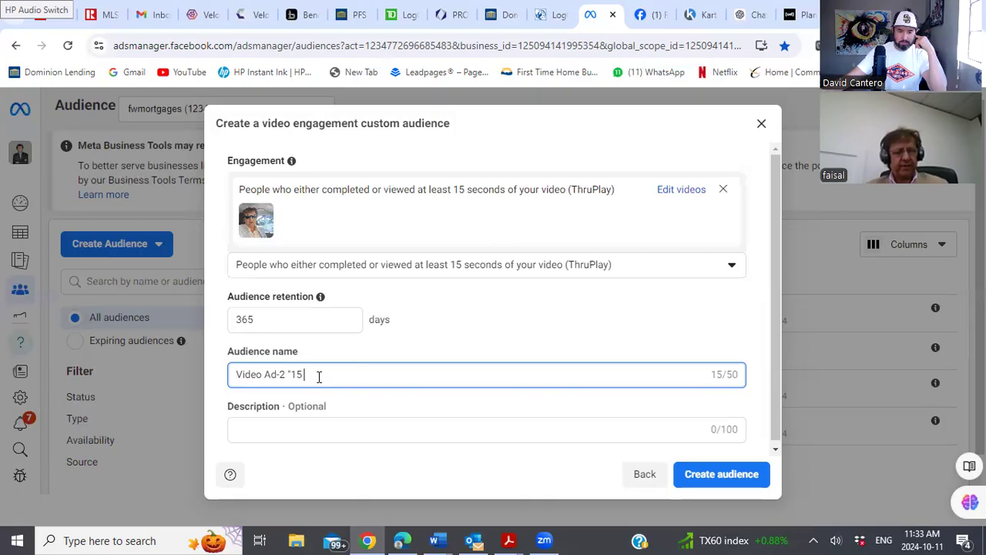
{"action": "type", "text": "Secon"}
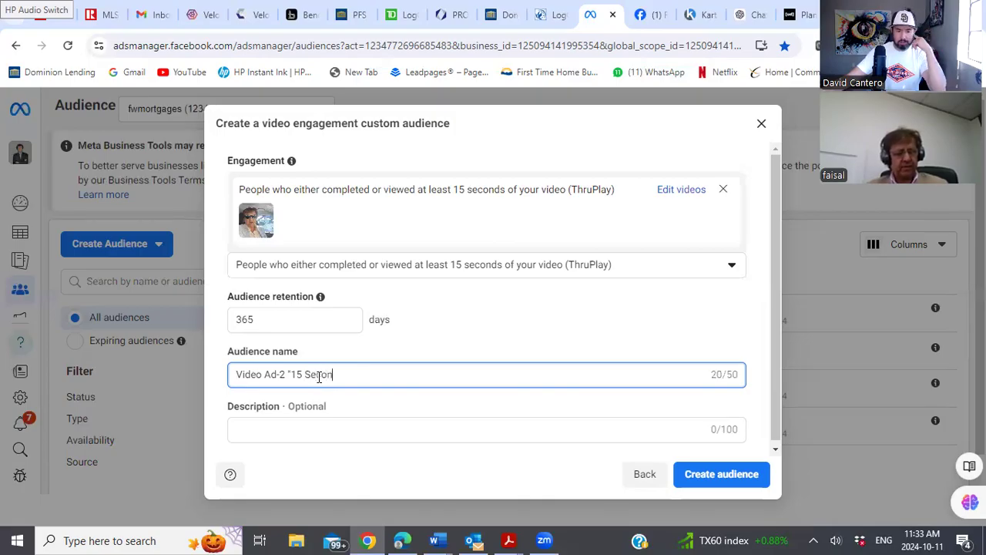
{"action": "type", "text": "ds\""}
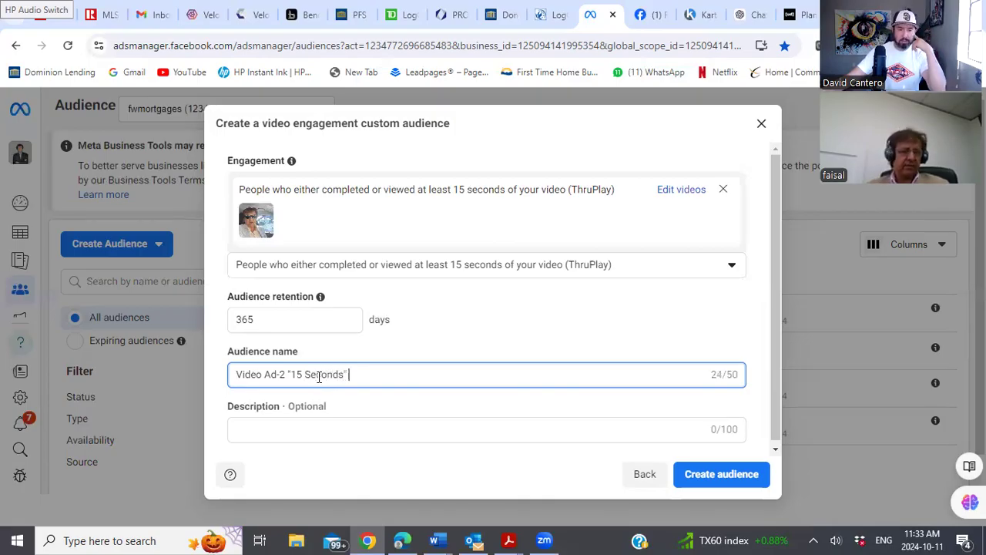
{"action": "left_click", "coordinate": [529, 289]}
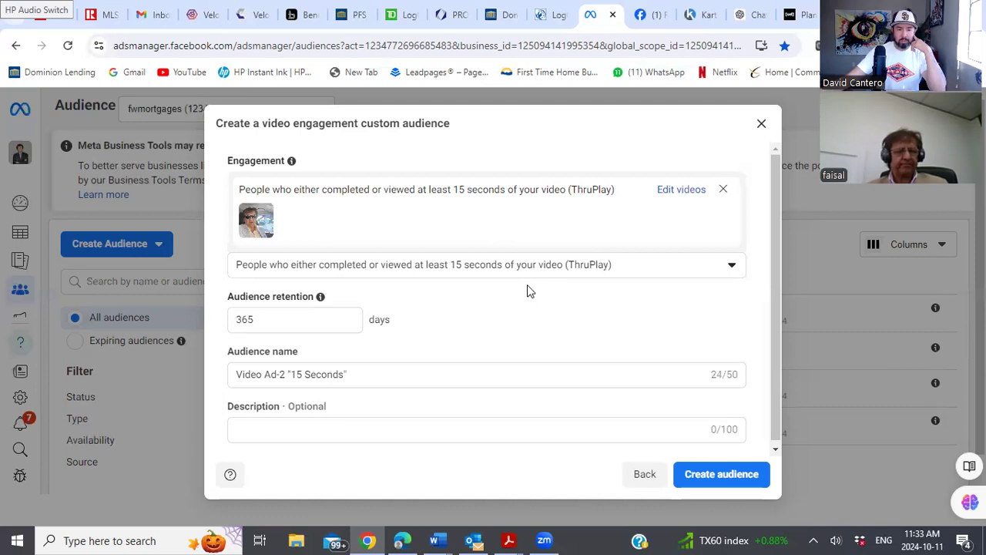
{"action": "left_click", "coordinate": [704, 476]}
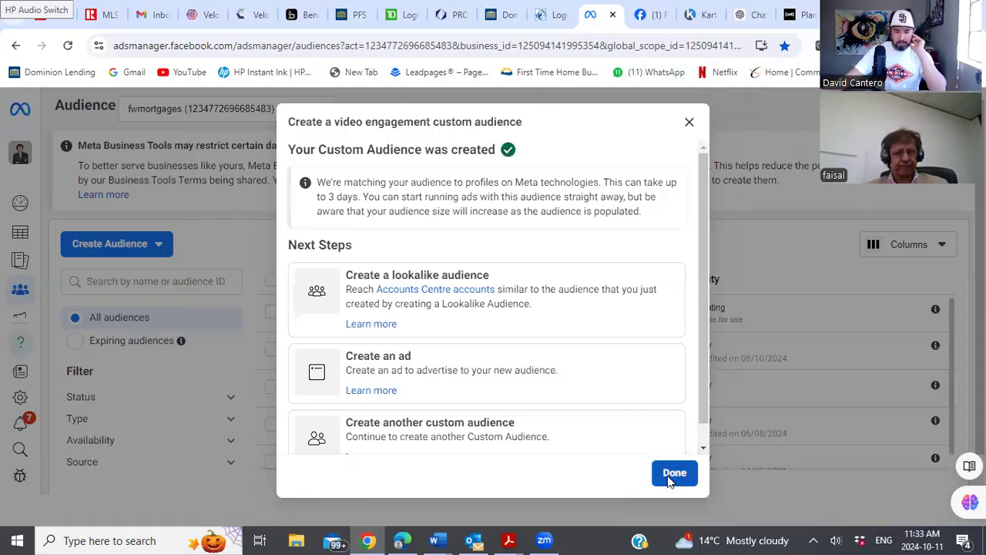
Close the audience creation confirmation and open the campaigns page of the fwmortgages ad account from the saved FB Business Manager bookmarks
{"action": "left_click", "coordinate": [672, 475]}
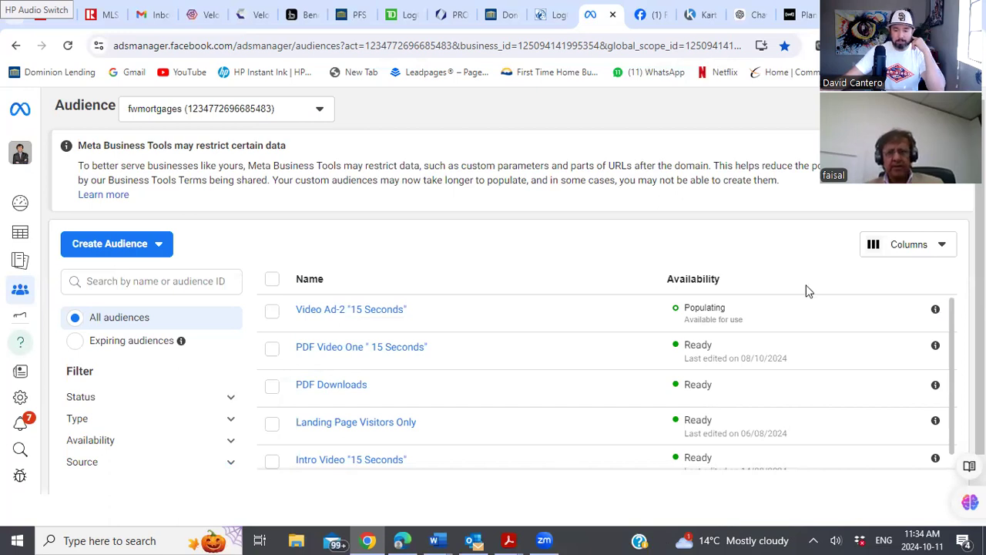
{"action": "left_click", "coordinate": [972, 71]}
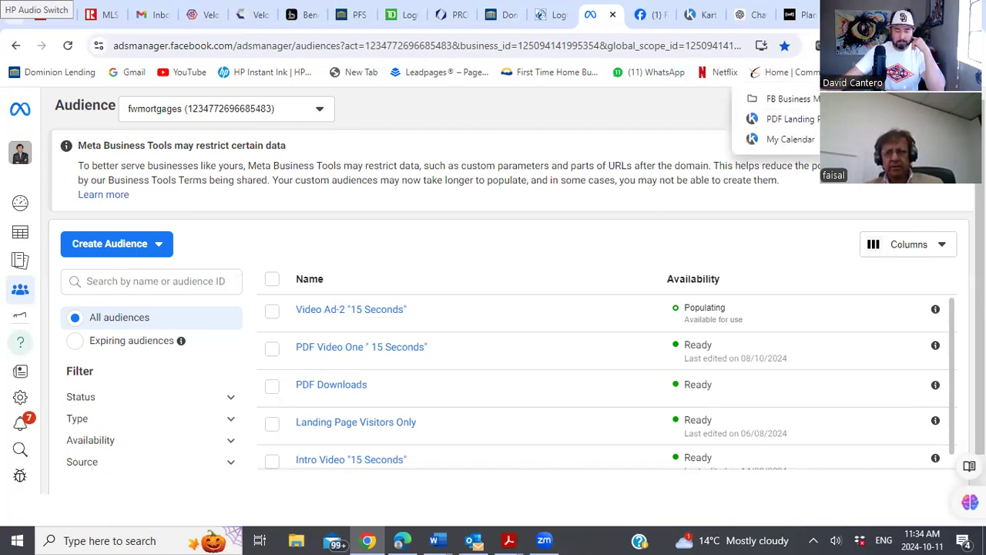
{"action": "mouse_move", "coordinate": [807, 105]}
{"action": "left_click", "coordinate": [665, 159]}
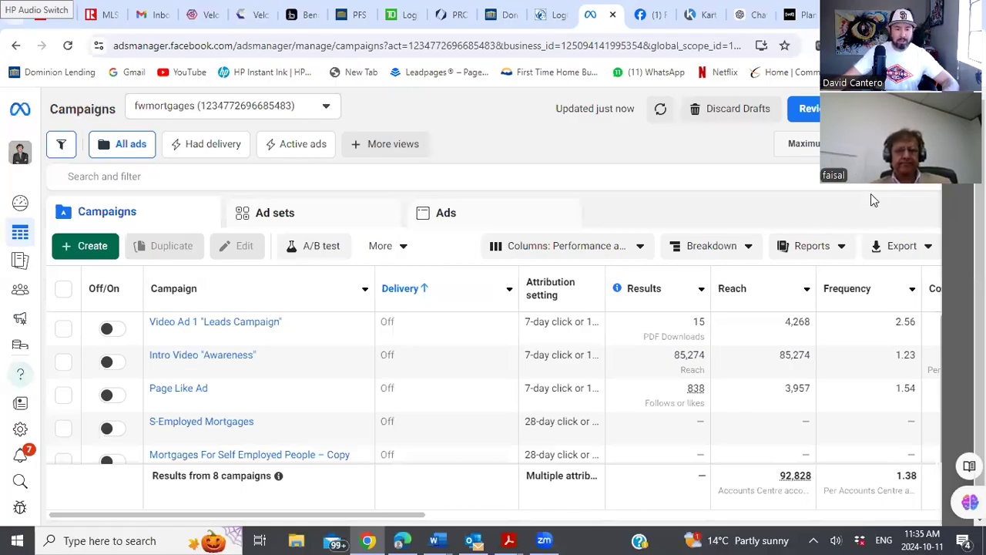
Create a new auction campaign with the Leads objective, using the manual leads campaign setup
{"action": "left_click", "coordinate": [87, 249]}
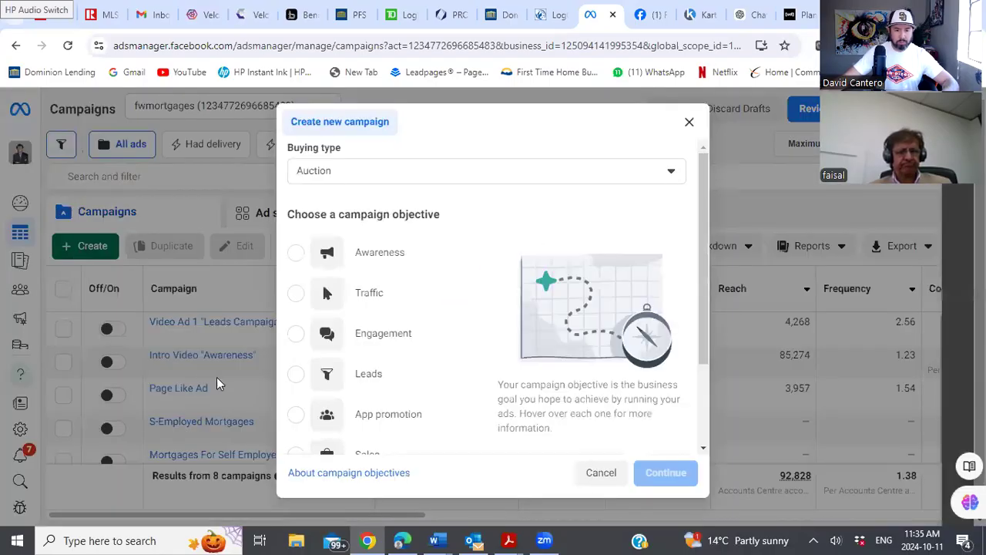
{"action": "left_click", "coordinate": [297, 375]}
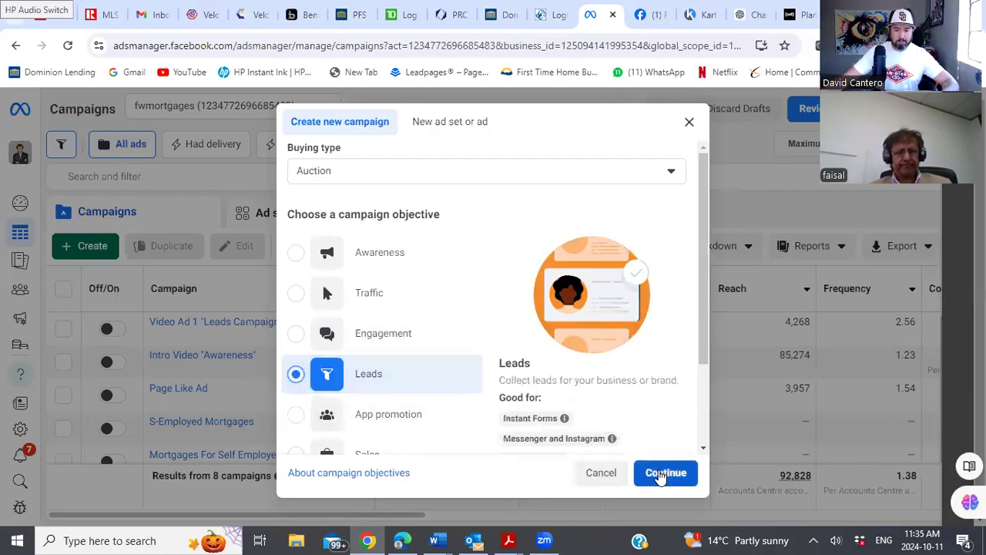
{"action": "left_click", "coordinate": [663, 473]}
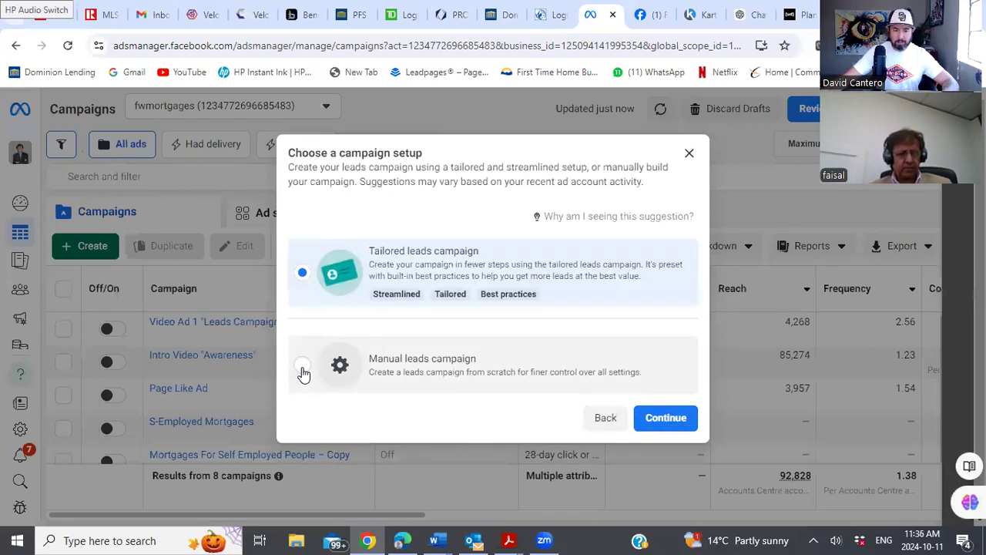
{"action": "left_click", "coordinate": [318, 390]}
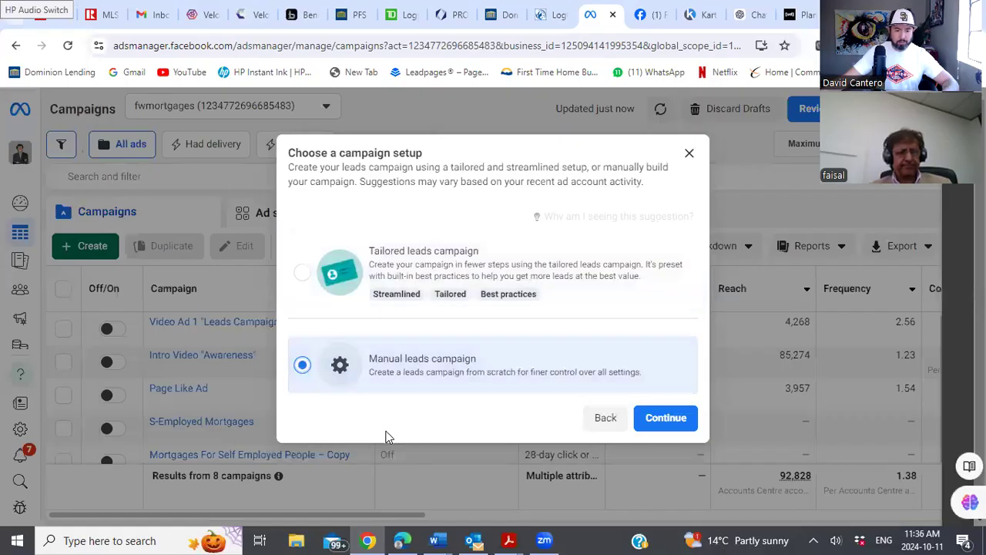
{"action": "left_click", "coordinate": [660, 425]}
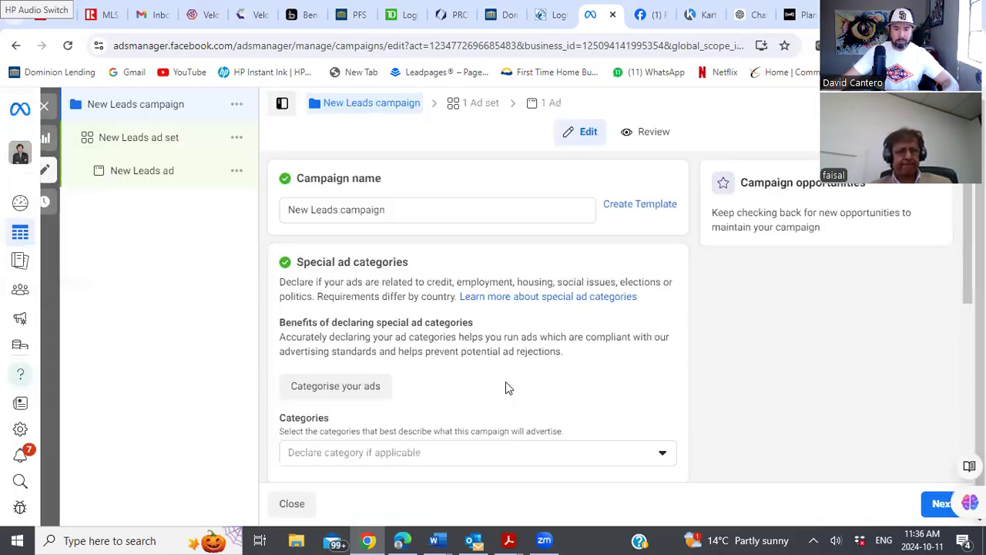
Replace the default campaign name with PDF Video-2 Leads
{"action": "scroll", "coordinate": [505, 381], "scroll_direction": "down", "scroll_amount": 1}
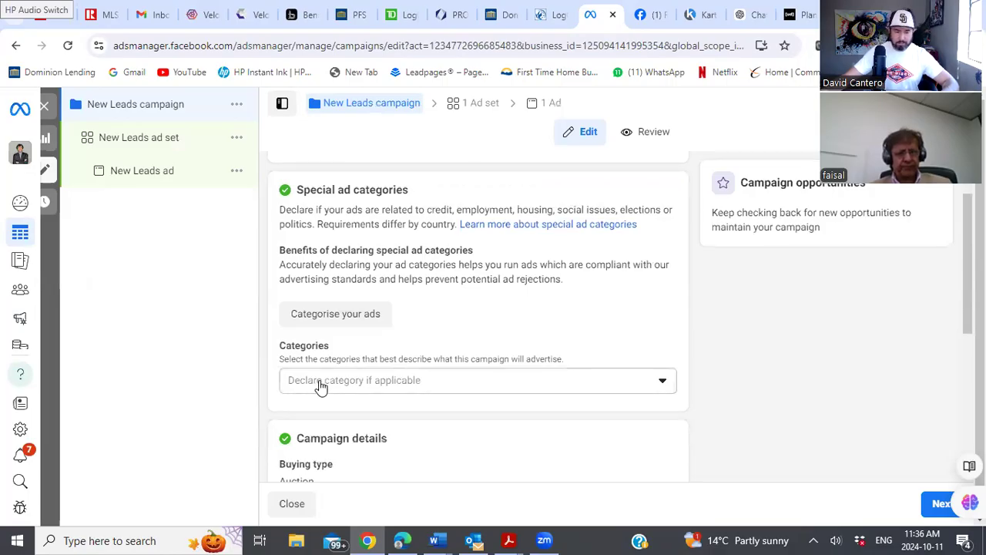
{"action": "scroll", "coordinate": [321, 385], "scroll_direction": "up", "scroll_amount": 1}
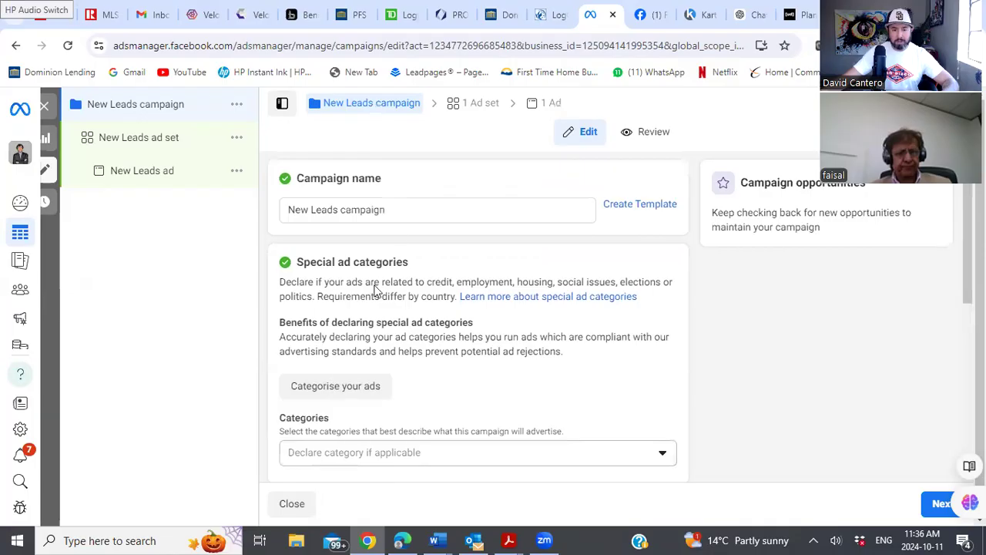
{"action": "left_click", "coordinate": [399, 213]}
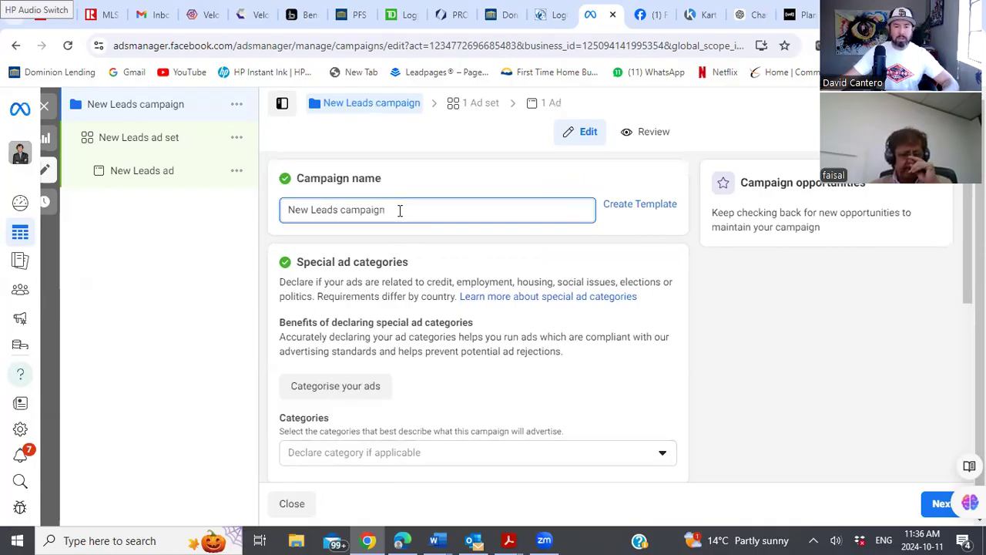
{"action": "key", "text": "BackSpace"}
{"action": "key", "text": "BackSpace"}
{"action": "key", "text": "BackSpace"}
{"action": "key", "text": "BackSpace"}
{"action": "key", "text": "BackSpace"}
{"action": "key", "text": "BackSpace"}
{"action": "key", "text": "BackSpace"}
{"action": "key", "text": "BackSpace"}
{"action": "key", "text": "BackSpace"}
{"action": "key", "text": "BackSpace"}
{"action": "key", "text": "BackSpace"}
{"action": "key", "text": "BackSpace"}
{"action": "key", "text": "BackSpace"}
{"action": "key", "text": "BackSpace"}
{"action": "key", "text": "BackSpace"}
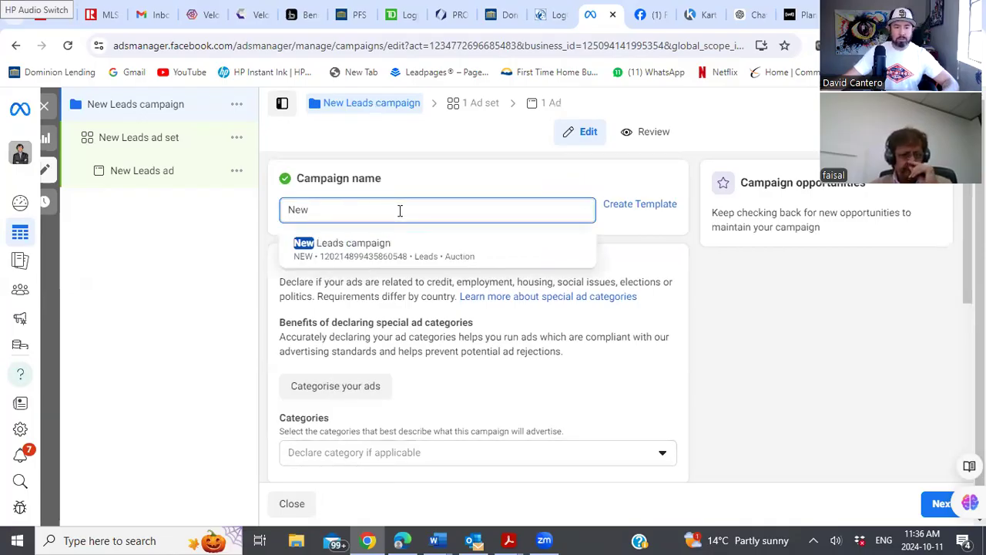
{"action": "key", "text": "BackSpace"}
{"action": "key", "text": "BackSpace"}
{"action": "key", "text": "BackSpace"}
{"action": "type", "text": "Leads"}
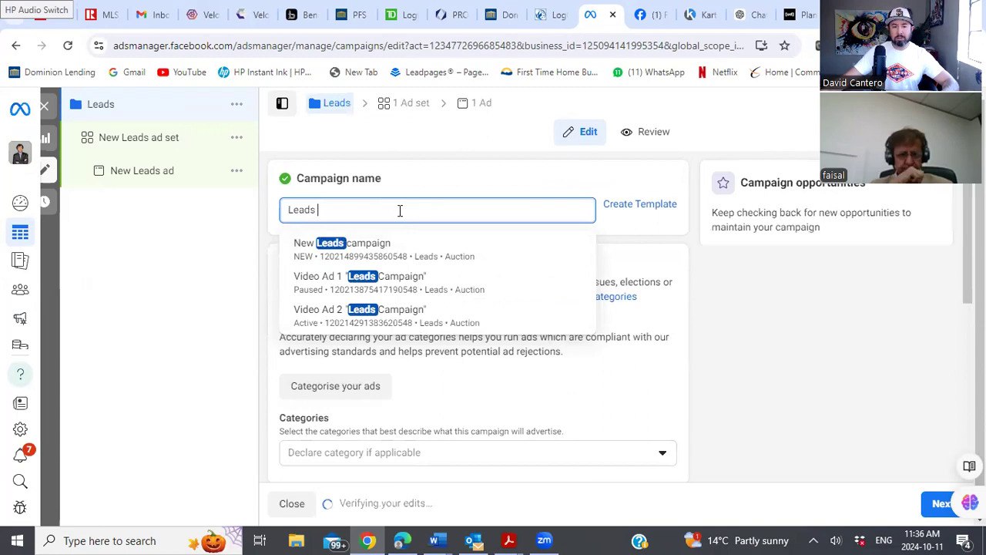
{"action": "left_click", "coordinate": [290, 208]}
{"action": "type", "text": "PDF V"}
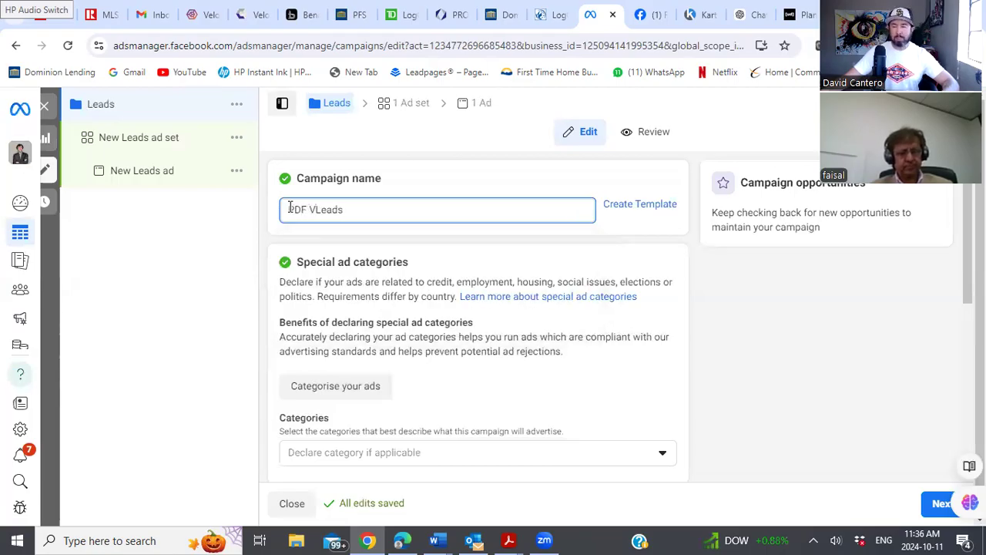
{"action": "type", "text": "ideo"}
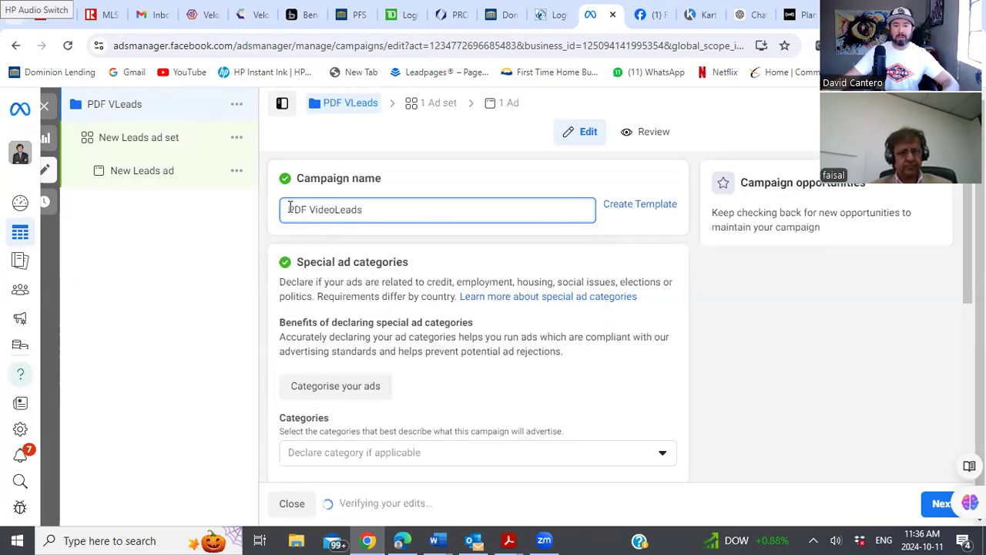
{"action": "type", "text": "-2"}
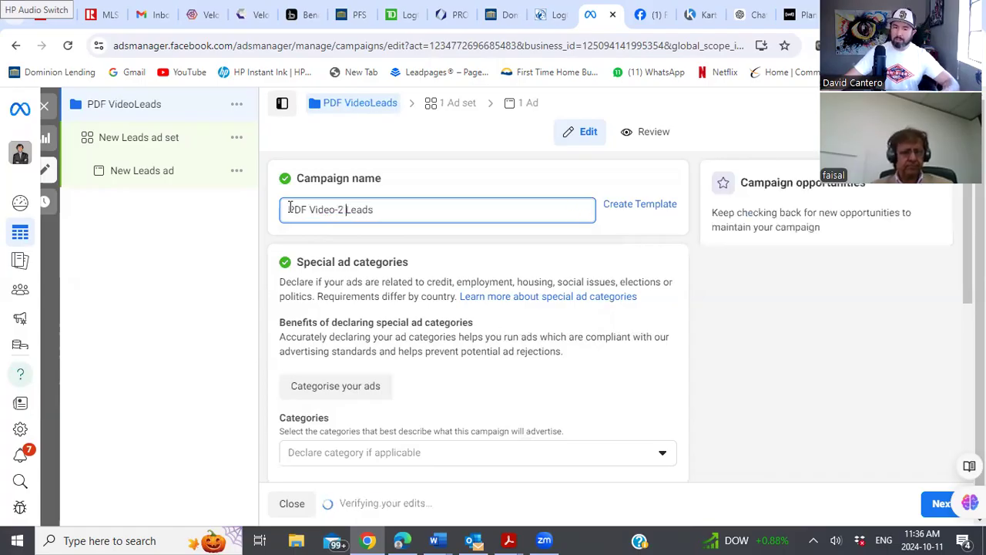
{"action": "left_click", "coordinate": [674, 317]}
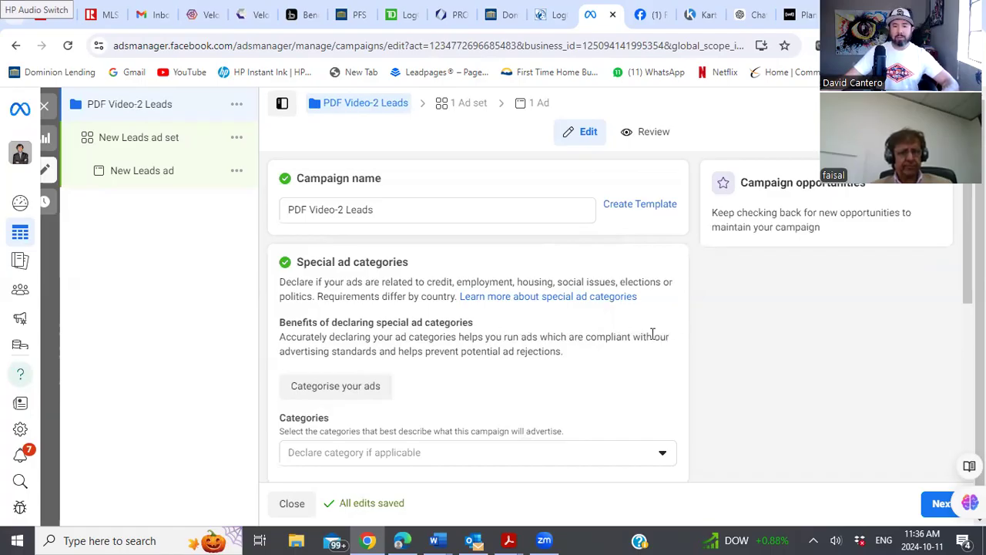
Put quotation marks around the word Leads in the campaign name so it reads PDF Video-2 "Leads"
{"action": "left_click", "coordinate": [347, 209]}
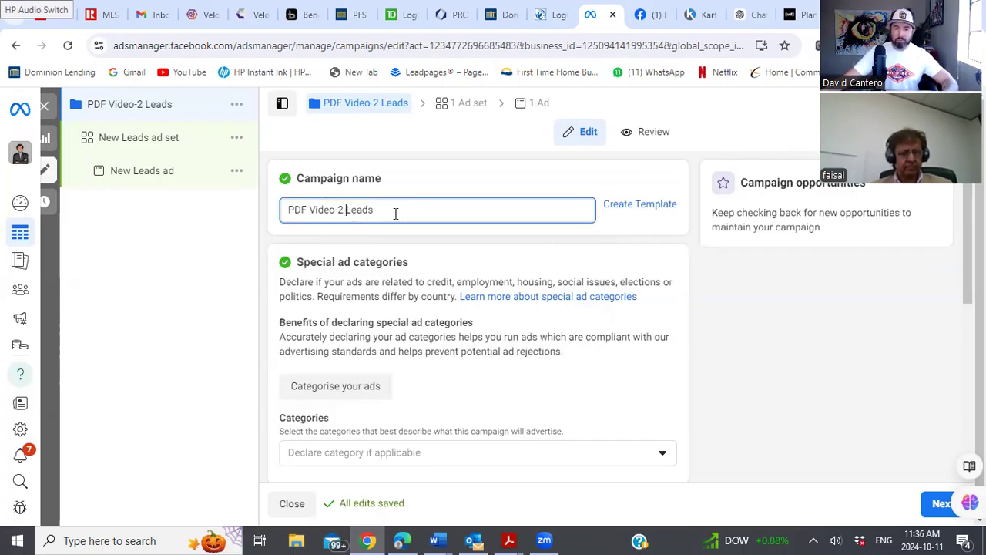
{"action": "type", "text": "\""}
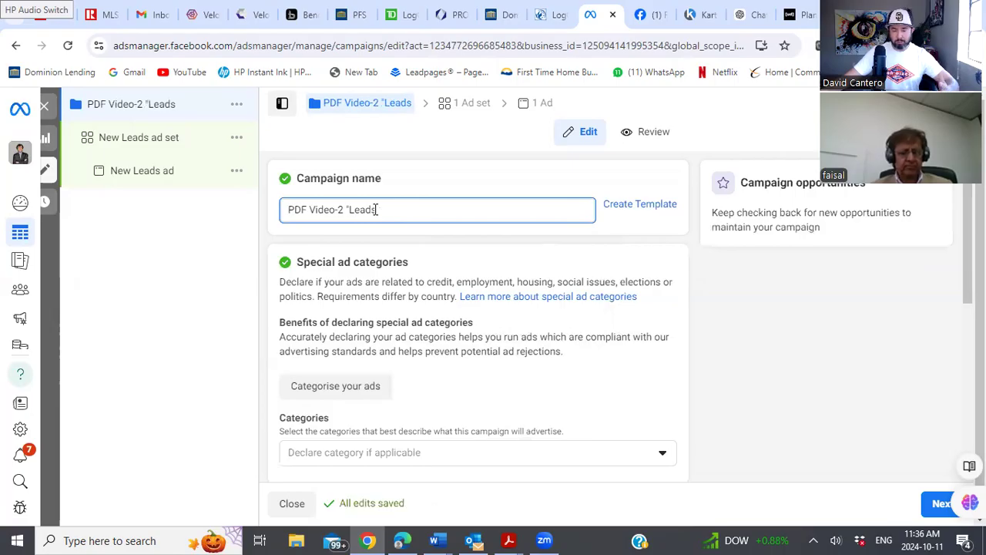
{"action": "type", "text": "\""}
{"action": "left_click", "coordinate": [607, 266]}
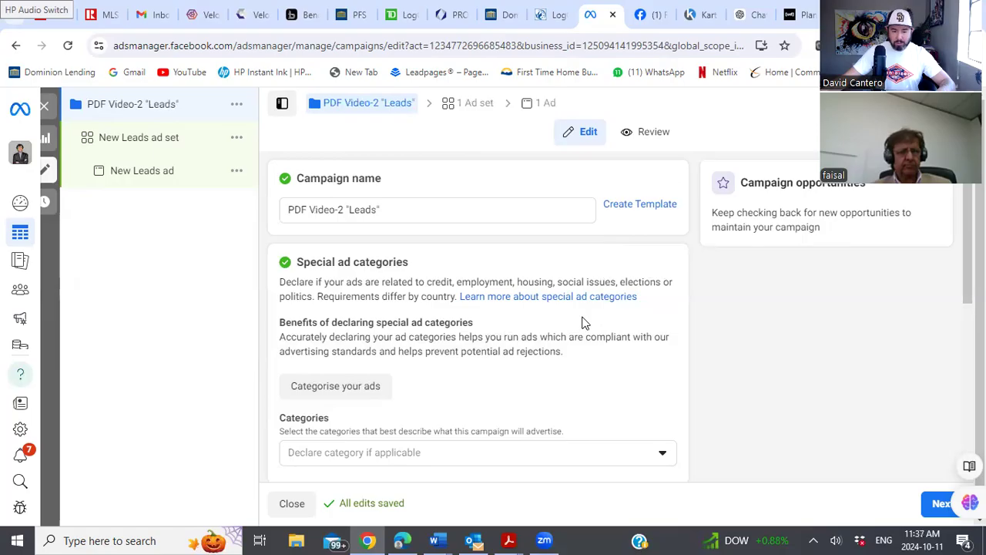
Declare Housing as the campaign's special ad category and continue to the ad set settings
{"action": "scroll", "coordinate": [583, 323], "scroll_direction": "down", "scroll_amount": 1}
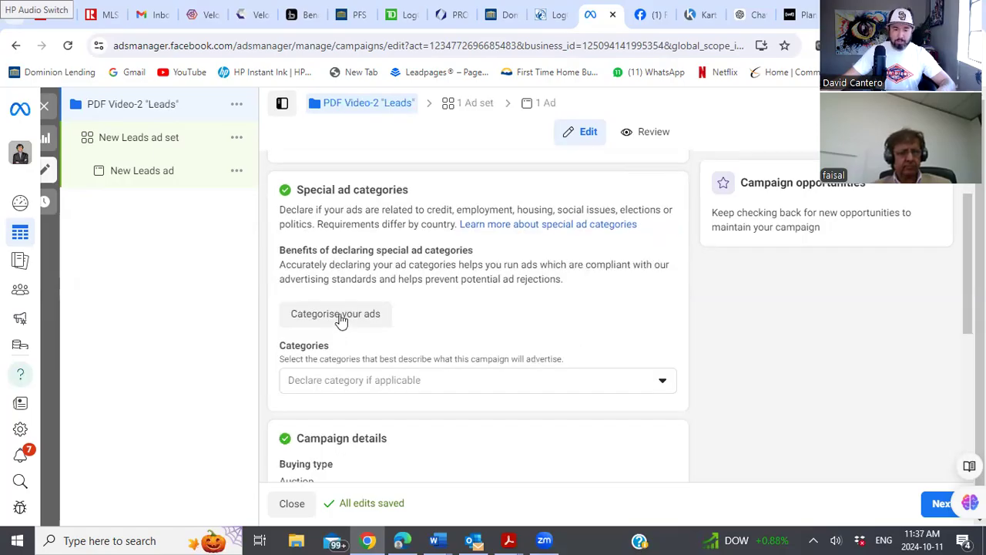
{"action": "left_click", "coordinate": [662, 385]}
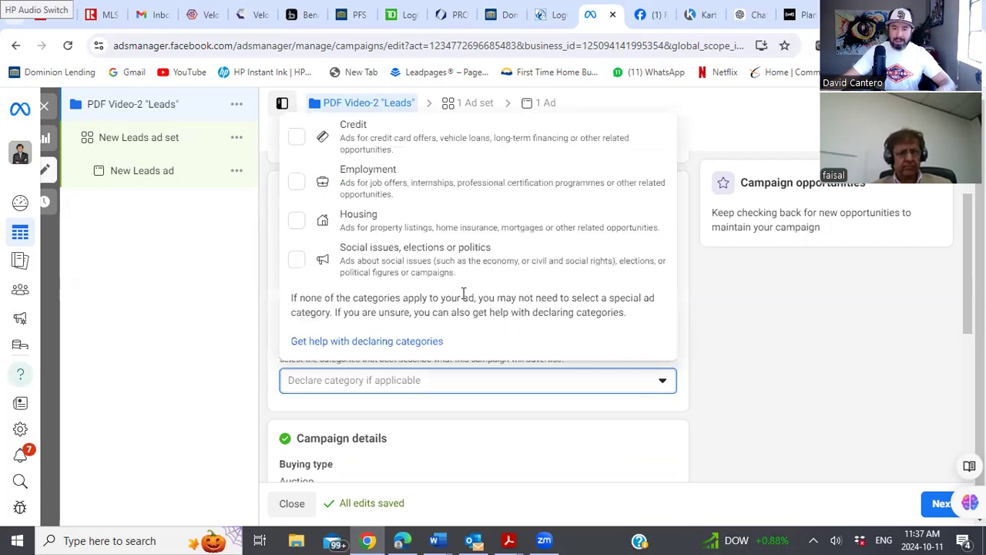
{"action": "left_click", "coordinate": [308, 232]}
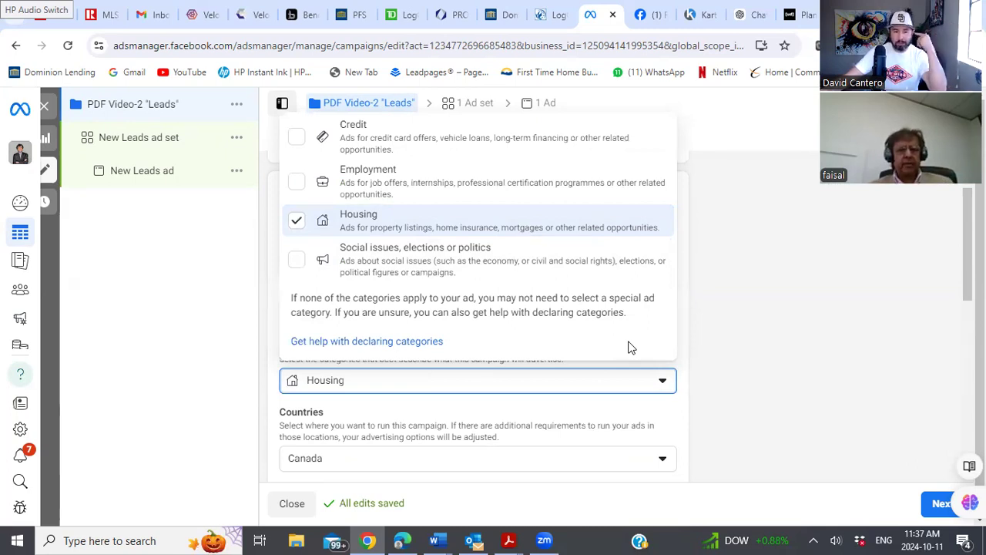
{"action": "left_click", "coordinate": [678, 417]}
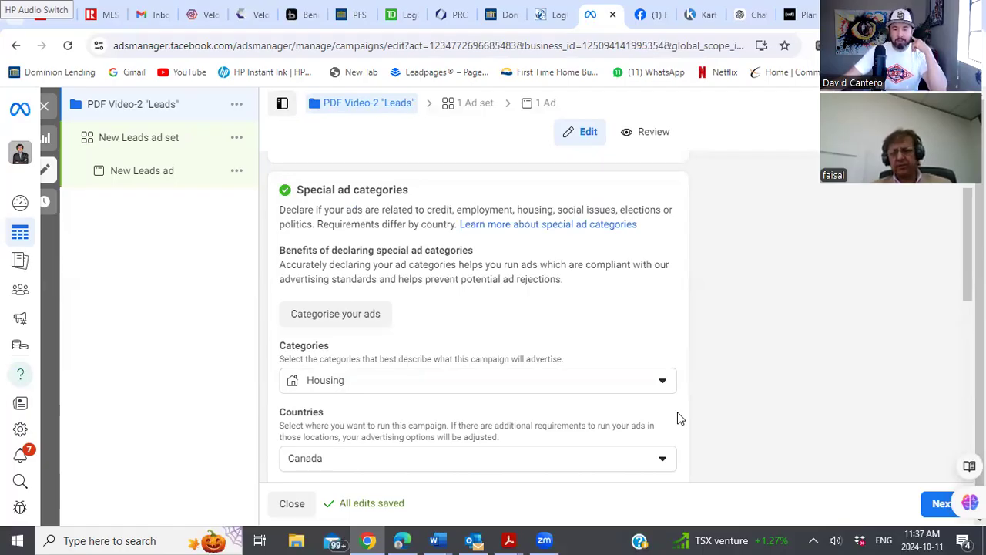
{"action": "scroll", "coordinate": [678, 417], "scroll_direction": "down", "scroll_amount": 2}
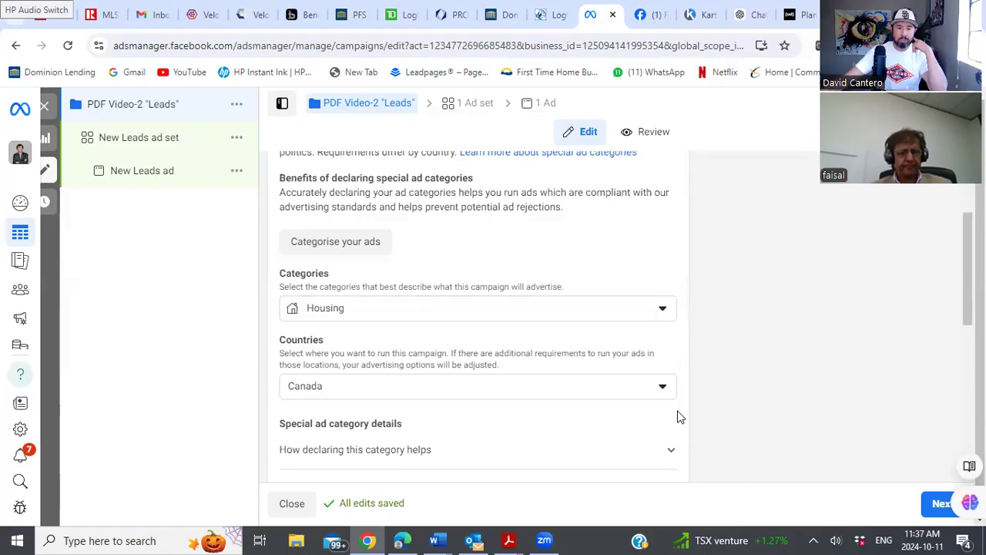
{"action": "scroll", "coordinate": [678, 417], "scroll_direction": "down", "scroll_amount": 2}
{"action": "scroll", "coordinate": [678, 414], "scroll_direction": "down", "scroll_amount": 2}
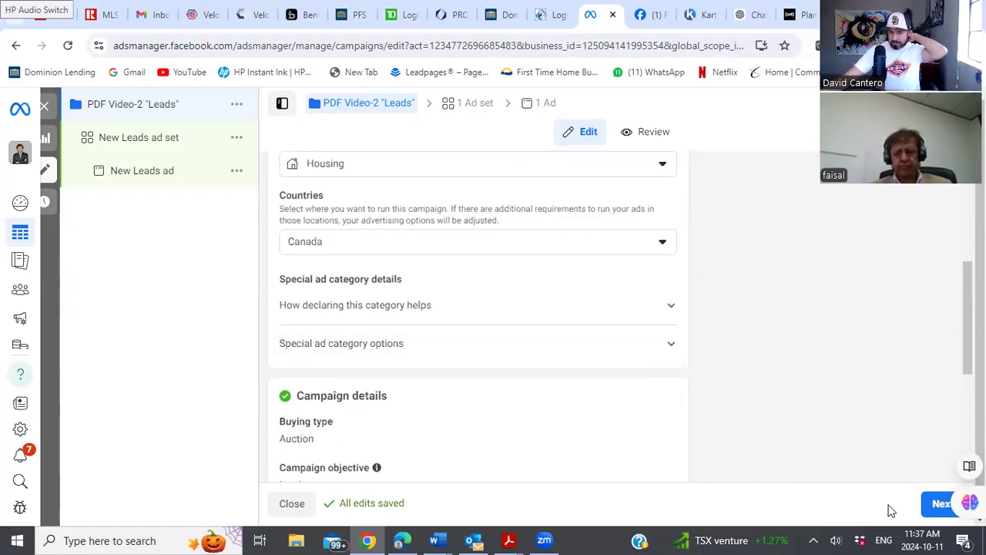
{"action": "left_click", "coordinate": [935, 509]}
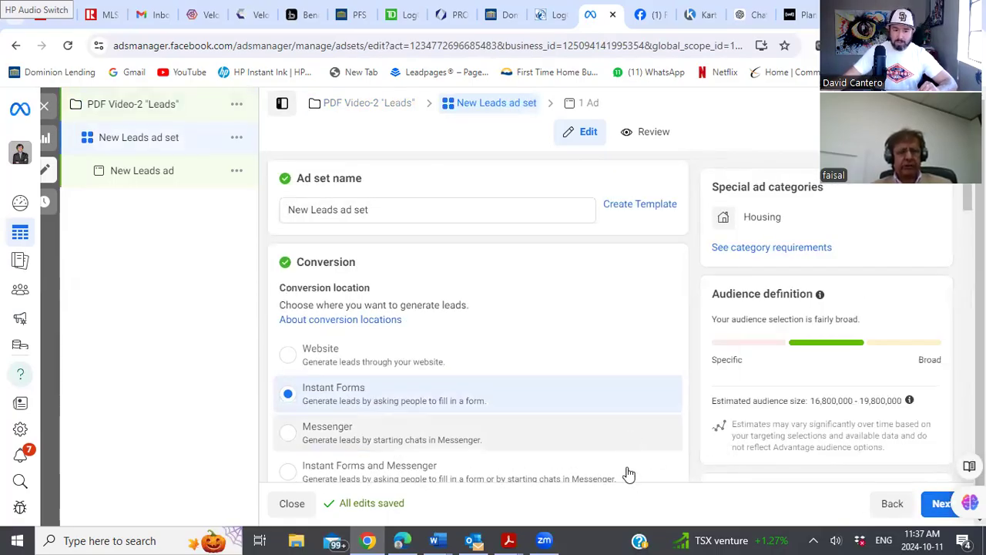
Set the ad set's conversion location to Website
{"action": "left_click", "coordinate": [379, 212]}
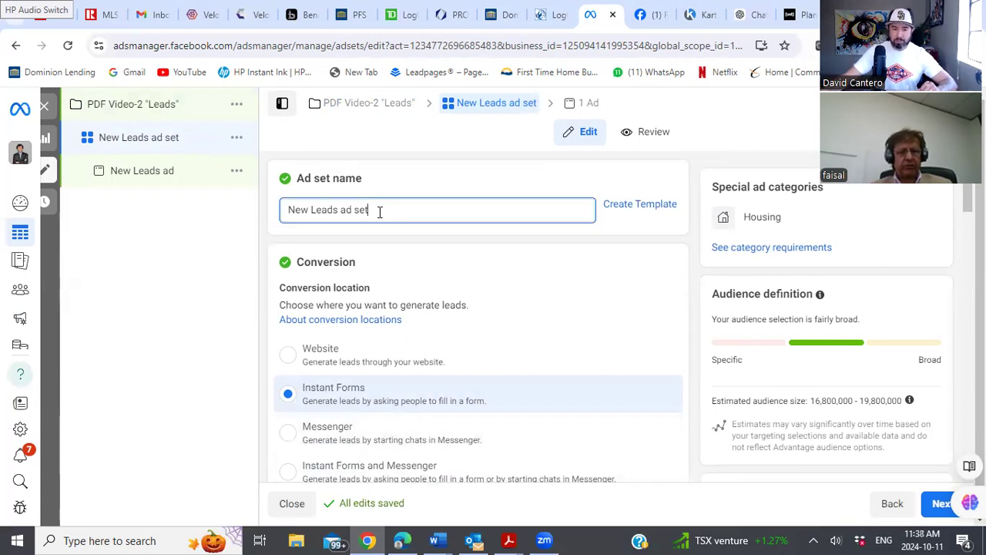
{"action": "scroll", "coordinate": [485, 300], "scroll_direction": "down", "scroll_amount": 1}
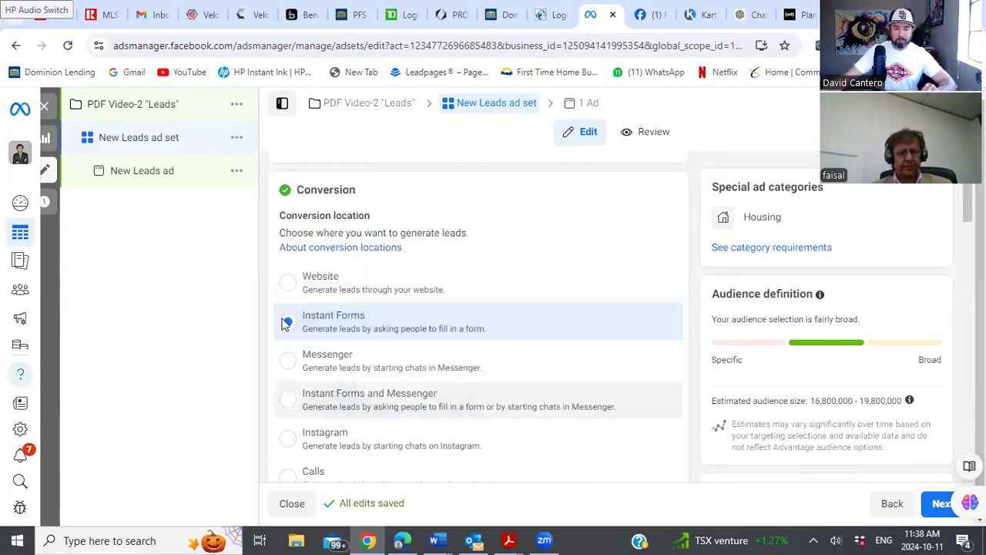
{"action": "left_click", "coordinate": [288, 283]}
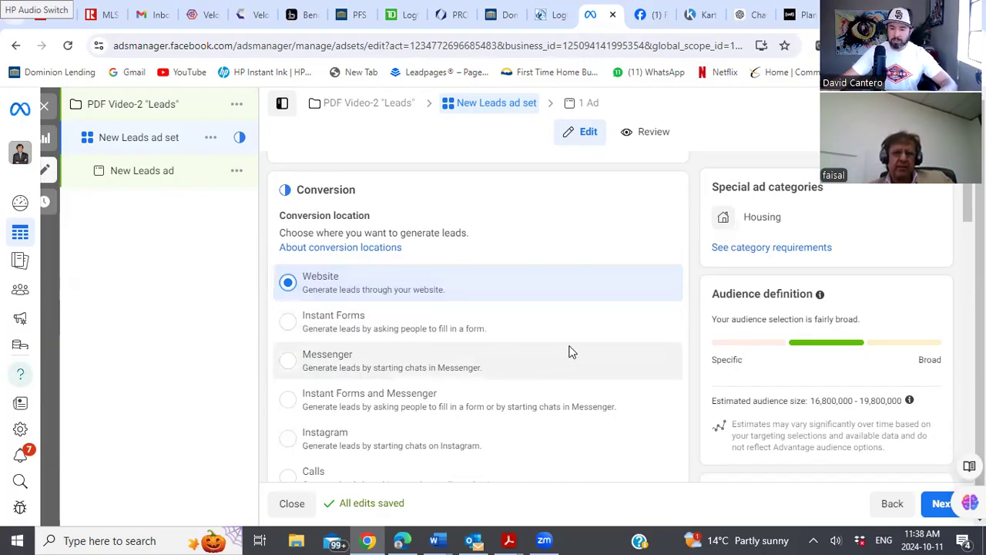
Review the ad set's conversion locations, performance goal, pixel and conversion event settings
{"action": "scroll", "coordinate": [570, 352], "scroll_direction": "down", "scroll_amount": 2}
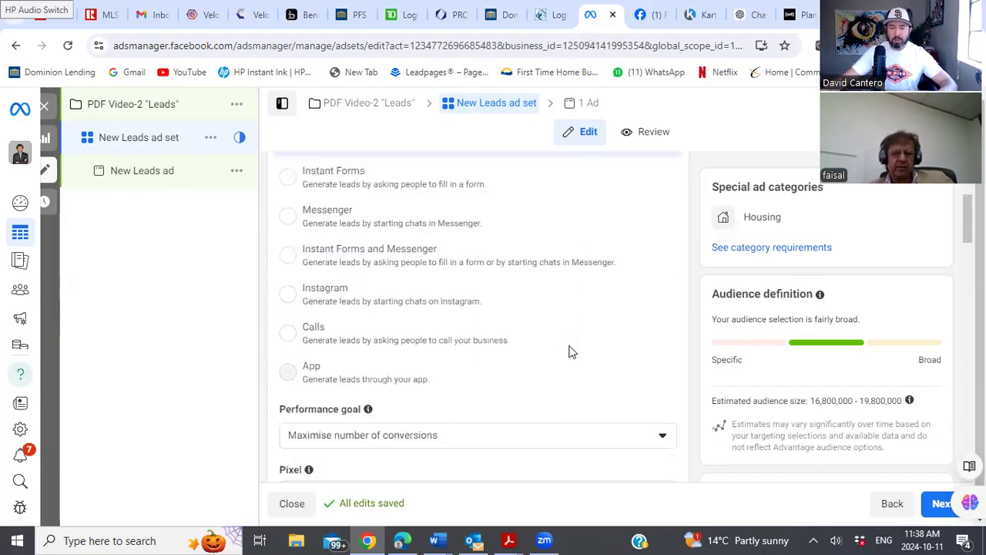
{"action": "scroll", "coordinate": [570, 349], "scroll_direction": "up", "scroll_amount": 1}
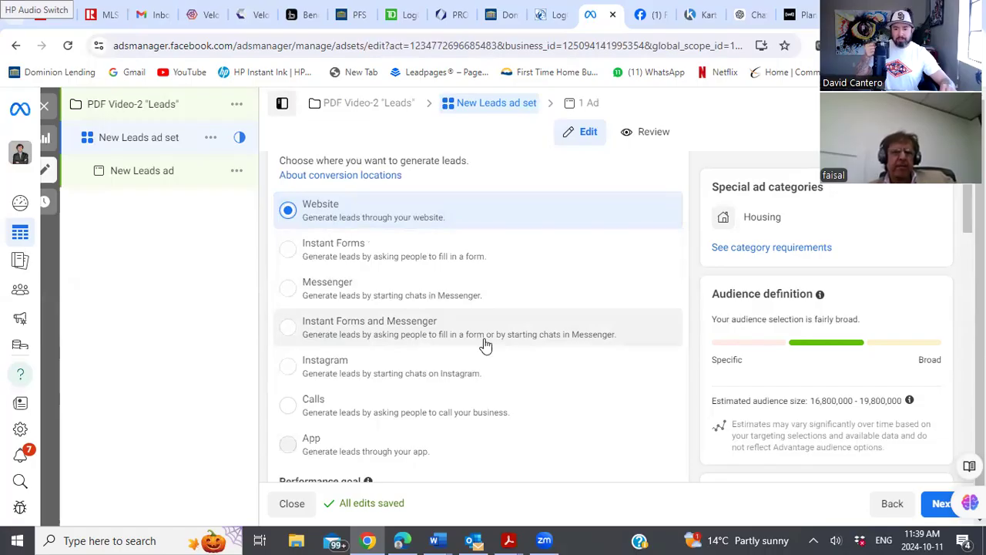
{"action": "scroll", "coordinate": [494, 346], "scroll_direction": "down", "scroll_amount": 1}
{"action": "scroll", "coordinate": [494, 346], "scroll_direction": "down", "scroll_amount": 3}
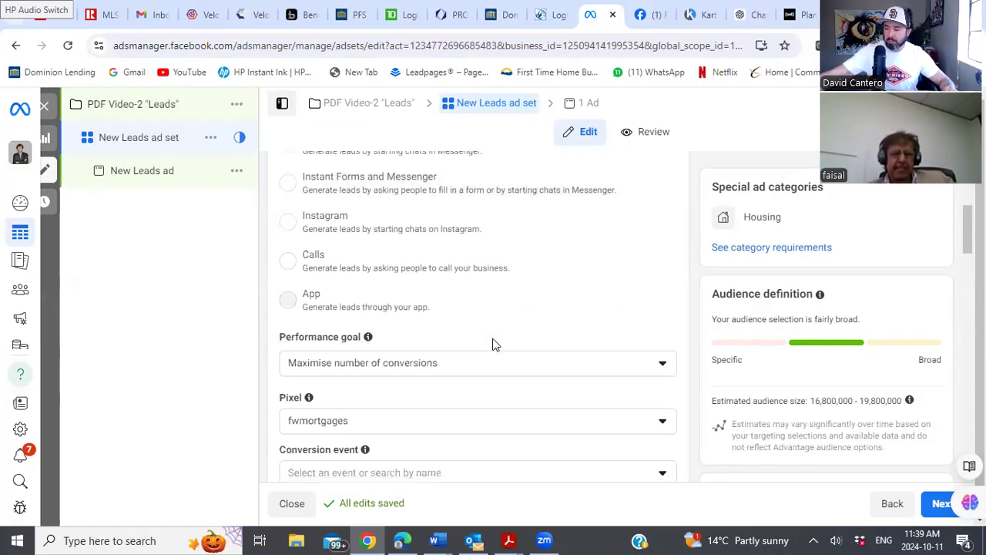
{"action": "mouse_move", "coordinate": [481, 303]}
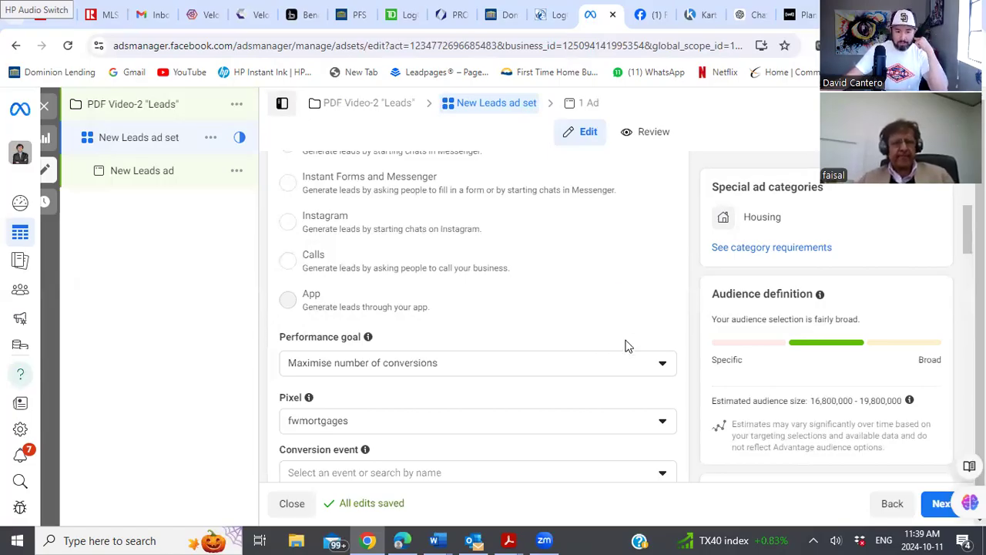
{"action": "scroll", "coordinate": [625, 347], "scroll_direction": "down", "scroll_amount": 2}
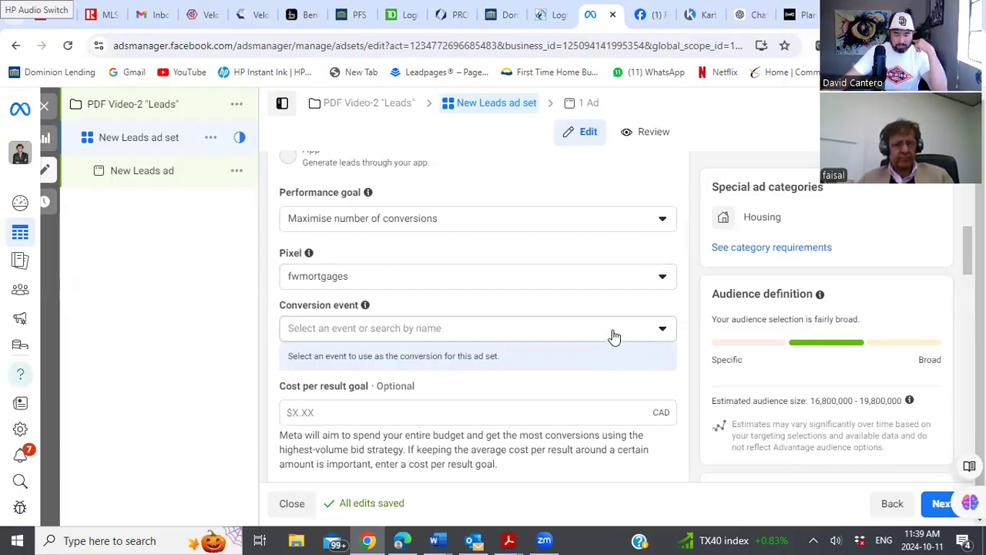
Set the ad set's conversion event to the PDF Downloads custom conversion
{"action": "left_click", "coordinate": [614, 336]}
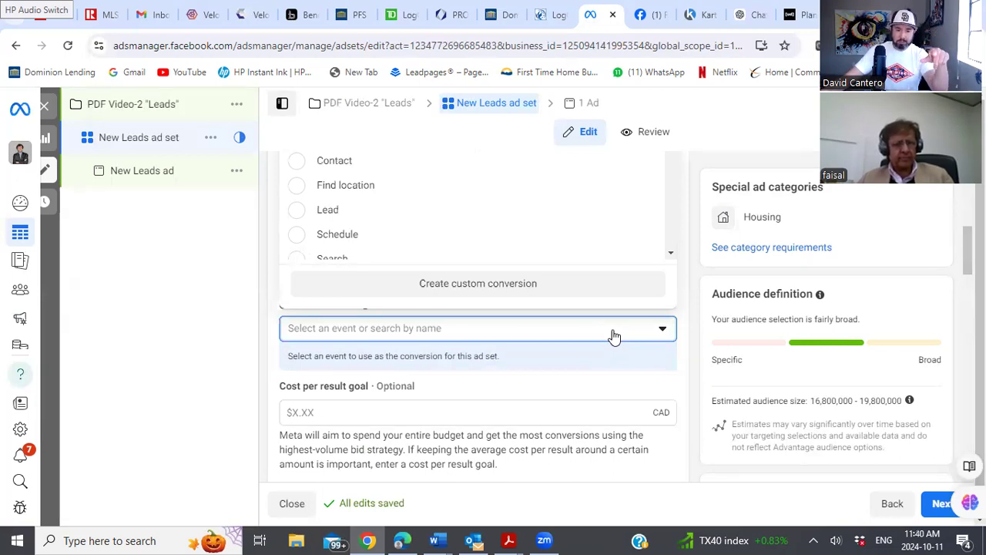
{"action": "scroll", "coordinate": [489, 260], "scroll_direction": "up", "scroll_amount": 2}
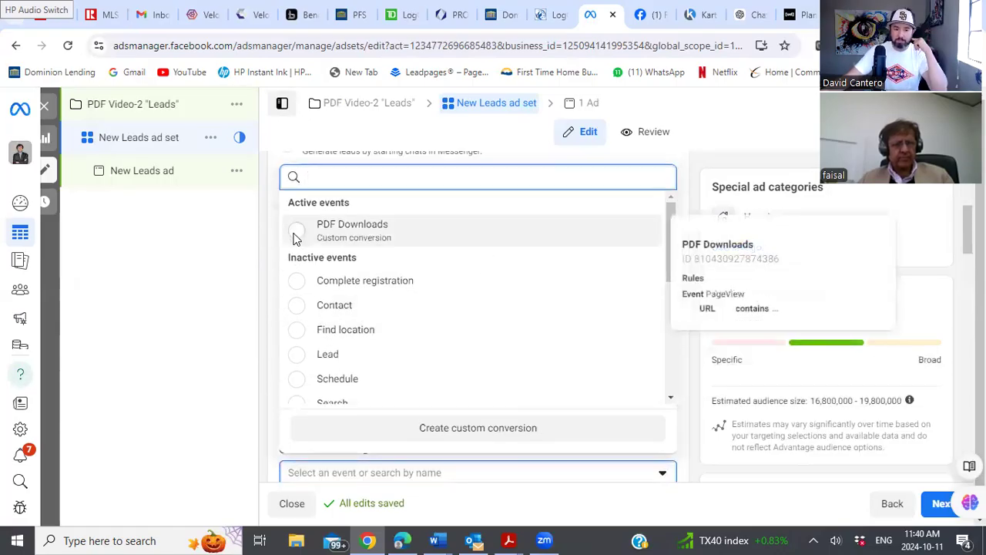
{"action": "key", "text": "Escape"}
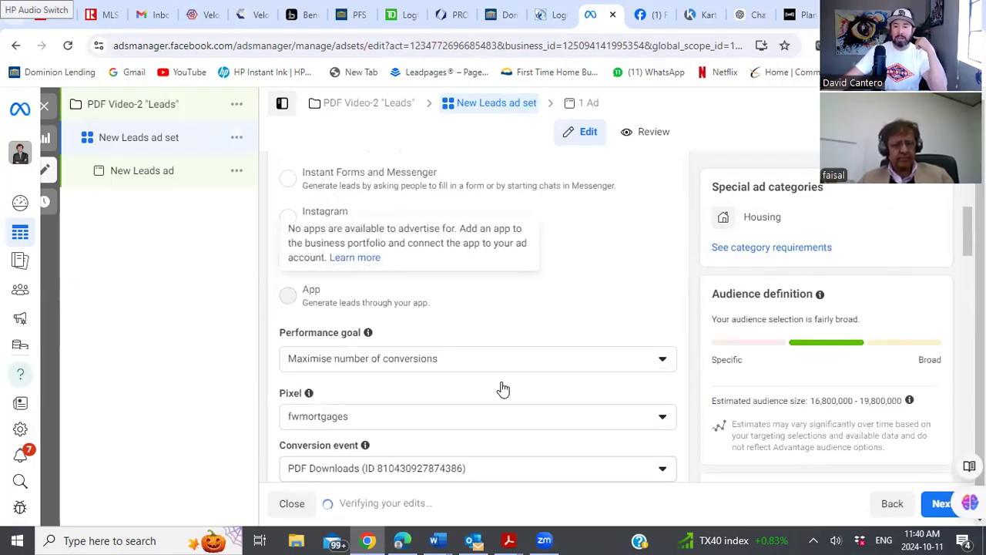
Set the ad set's daily budget to $10.00 CAD
{"action": "scroll", "coordinate": [505, 391], "scroll_direction": "down", "scroll_amount": 2}
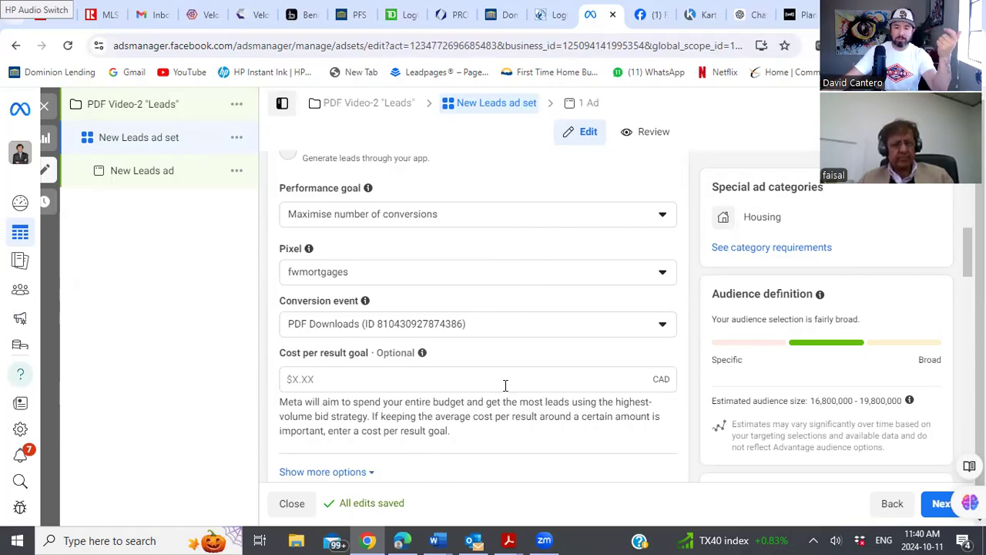
{"action": "scroll", "coordinate": [504, 385], "scroll_direction": "down", "scroll_amount": 1}
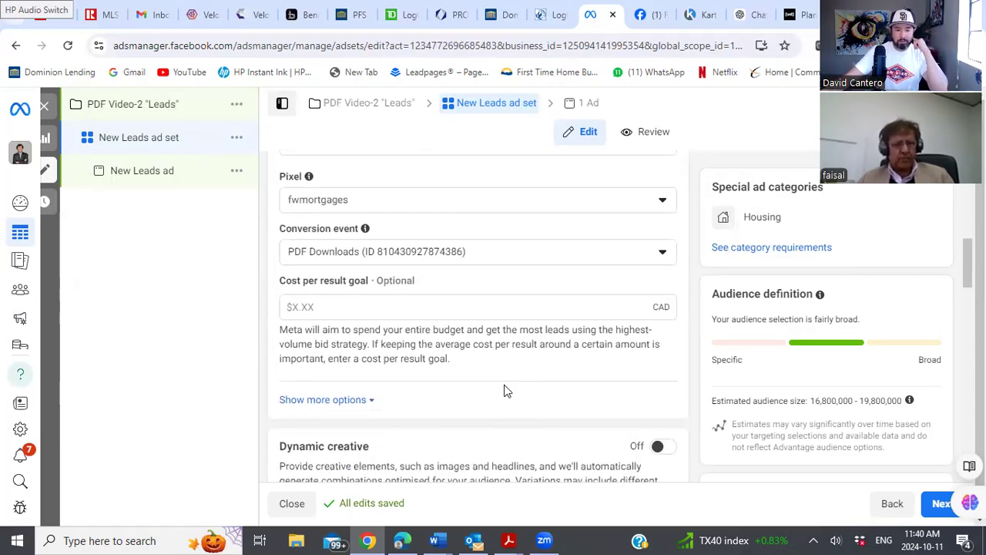
{"action": "scroll", "coordinate": [505, 390], "scroll_direction": "down", "scroll_amount": 5}
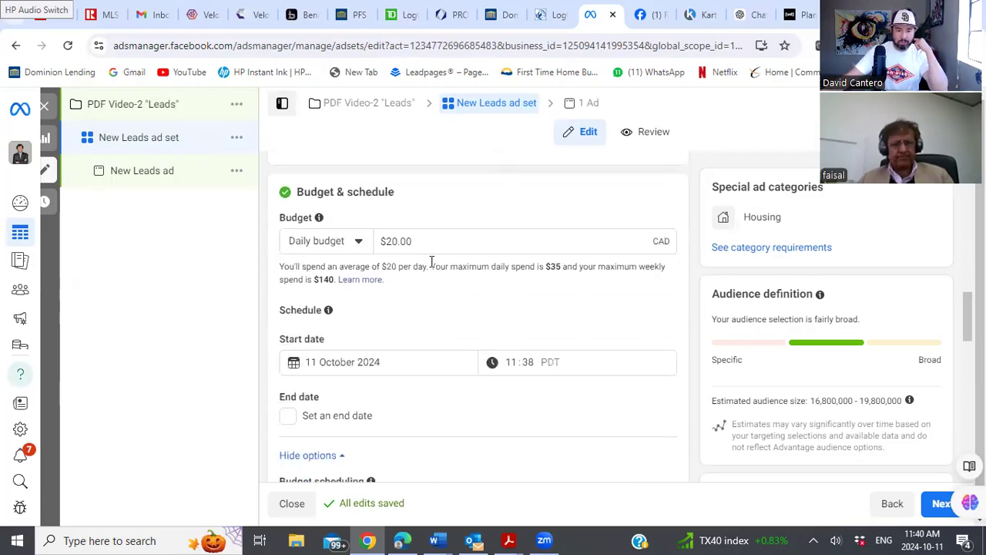
{"action": "left_click", "coordinate": [390, 241]}
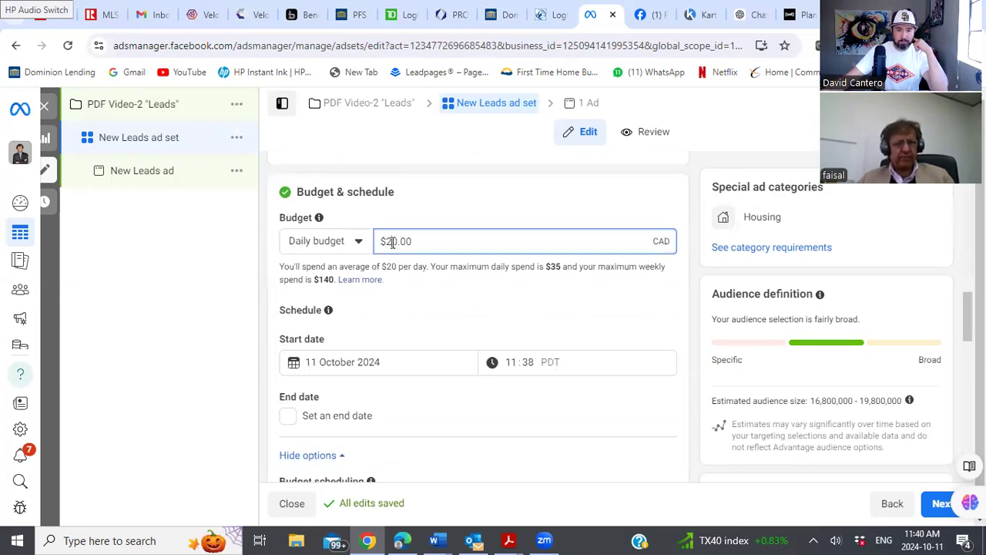
{"action": "key", "text": "BackSpace"}
{"action": "type", "text": "1"}
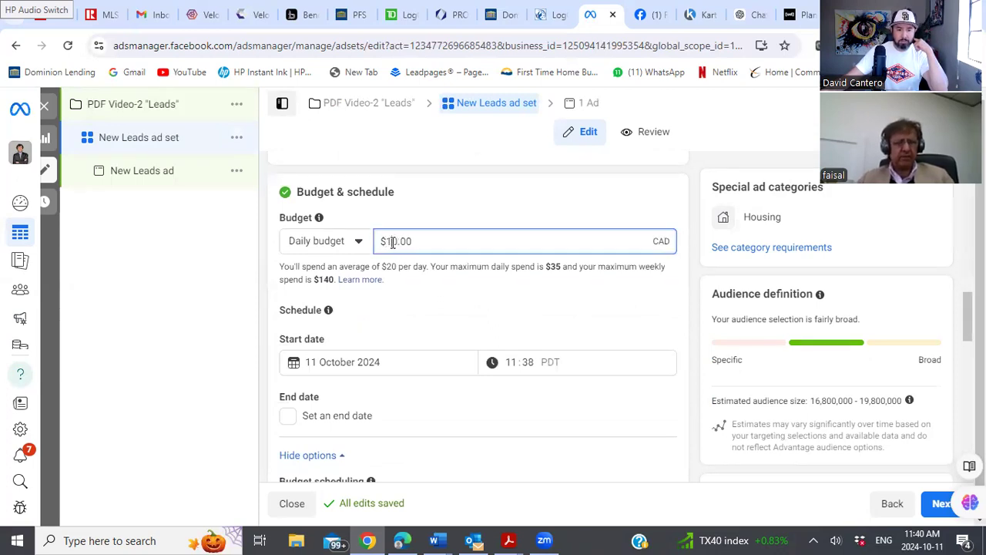
{"action": "left_click", "coordinate": [479, 316]}
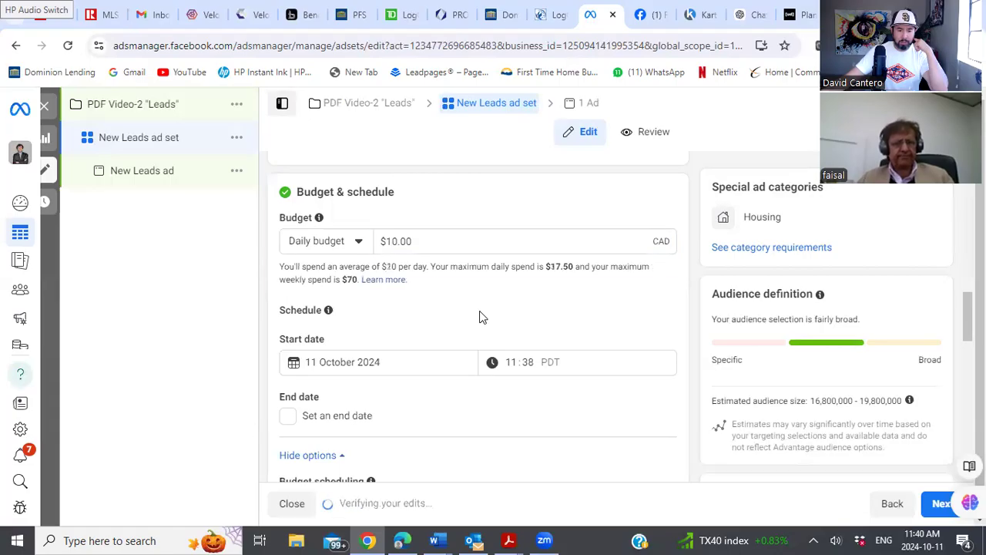
Schedule the ad set to start on 12 October 2024 at 06:00 PDT
{"action": "scroll", "coordinate": [479, 317], "scroll_direction": "down", "scroll_amount": 1}
{"action": "scroll", "coordinate": [479, 317], "scroll_direction": "down", "scroll_amount": 1}
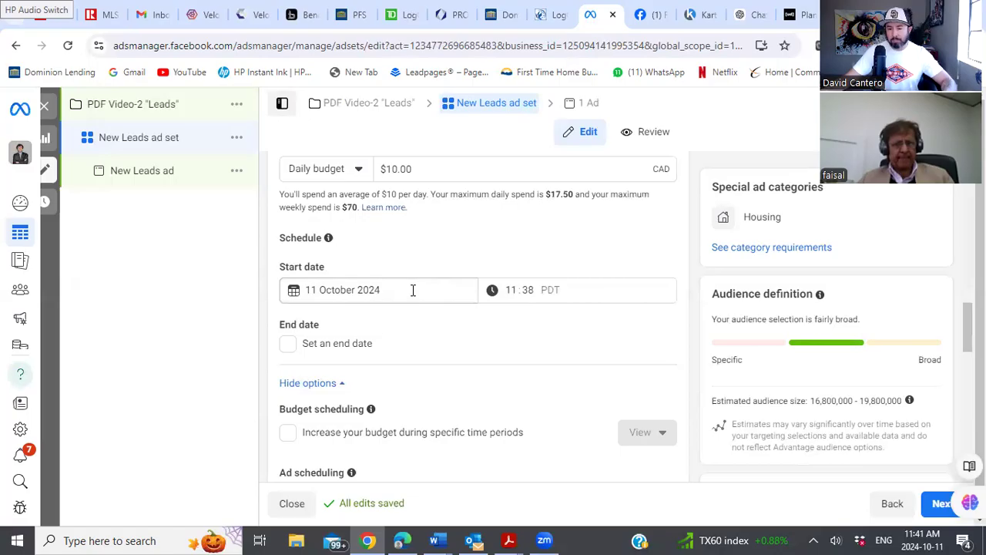
{"action": "left_click", "coordinate": [528, 289]}
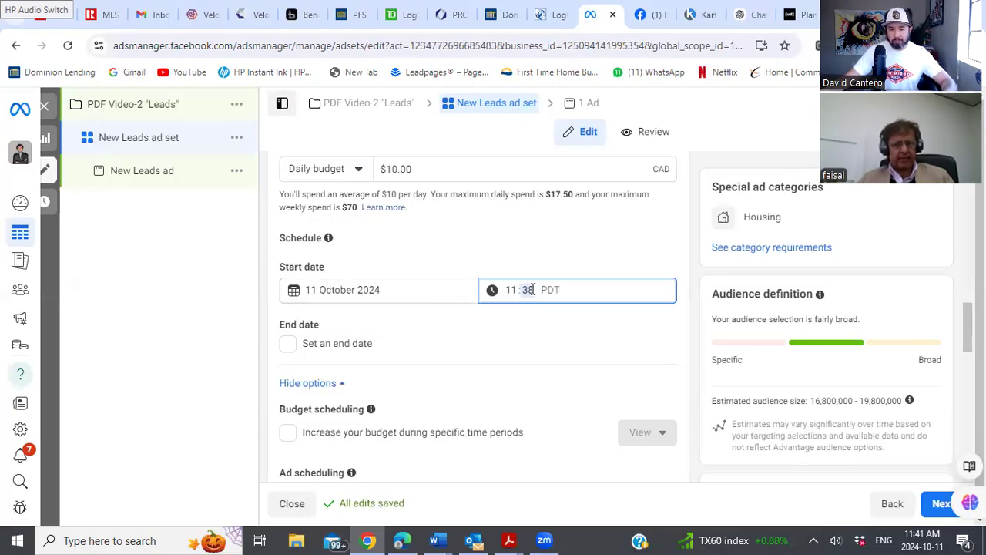
{"action": "left_click", "coordinate": [515, 290]}
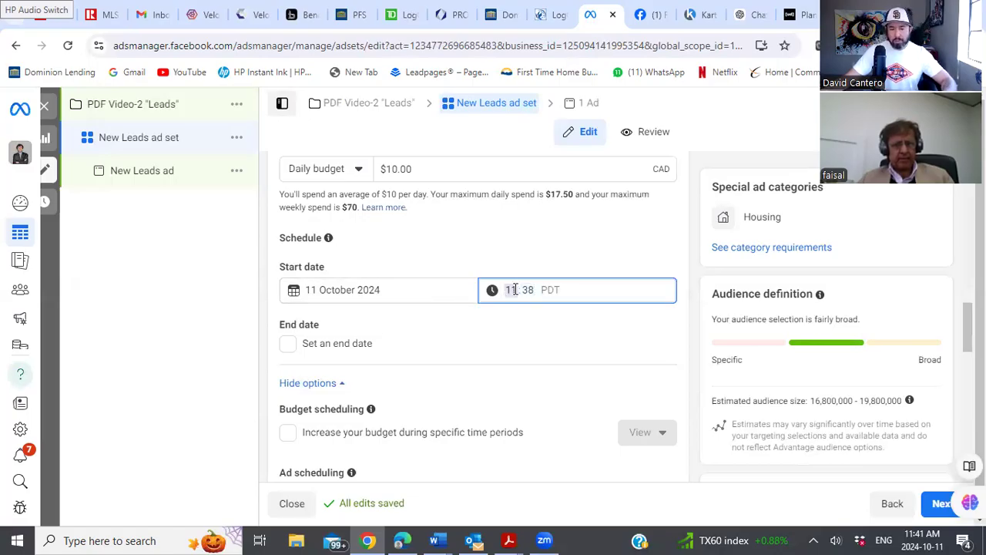
{"action": "left_click", "coordinate": [415, 298]}
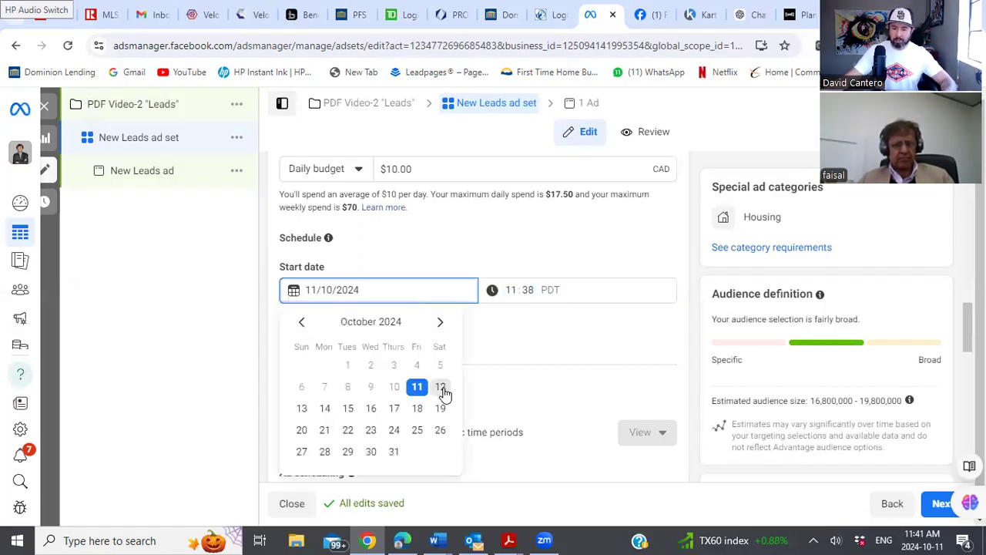
{"action": "left_click", "coordinate": [440, 387]}
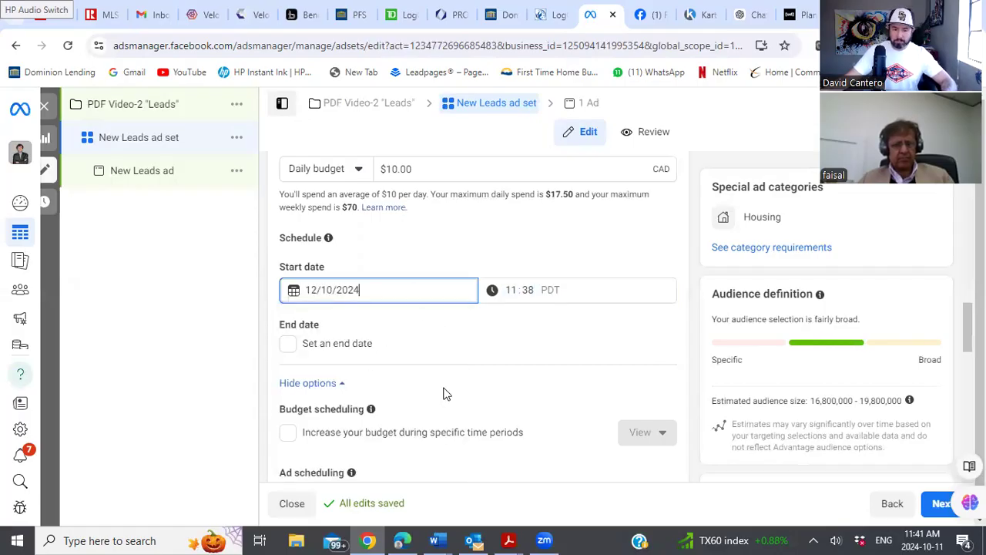
{"action": "left_click", "coordinate": [513, 290]}
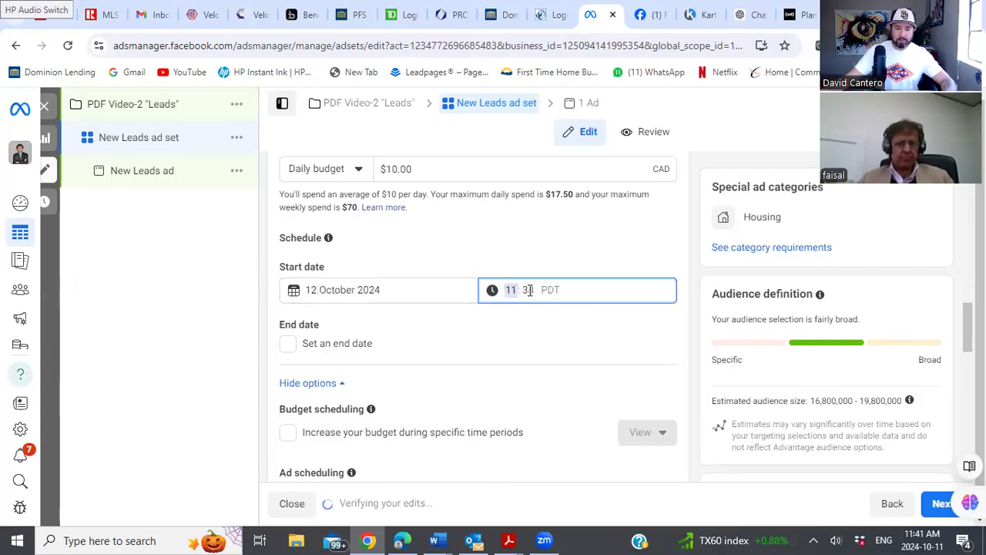
{"action": "type", "text": "06"}
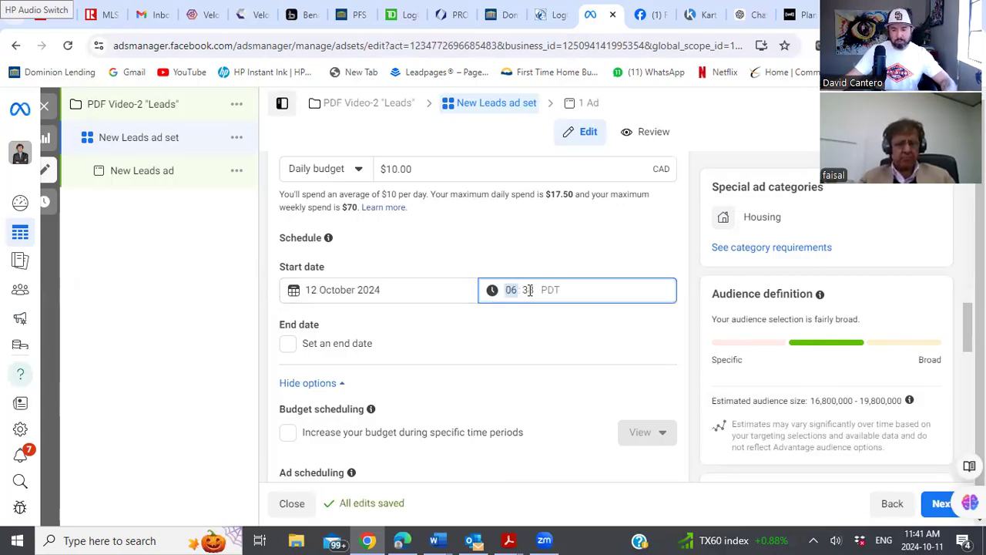
{"action": "left_click", "coordinate": [528, 289]}
{"action": "type", "text": "00"}
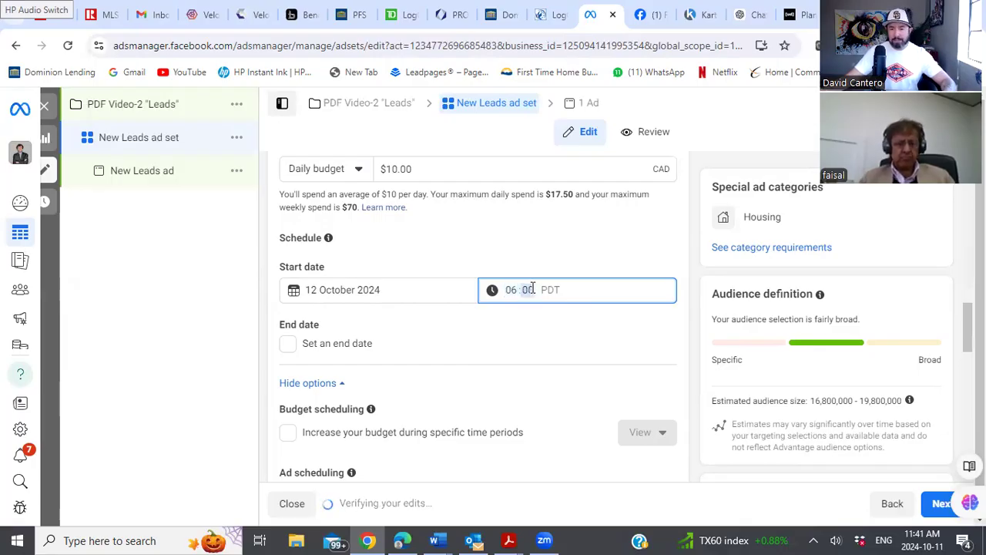
{"action": "left_click", "coordinate": [583, 323]}
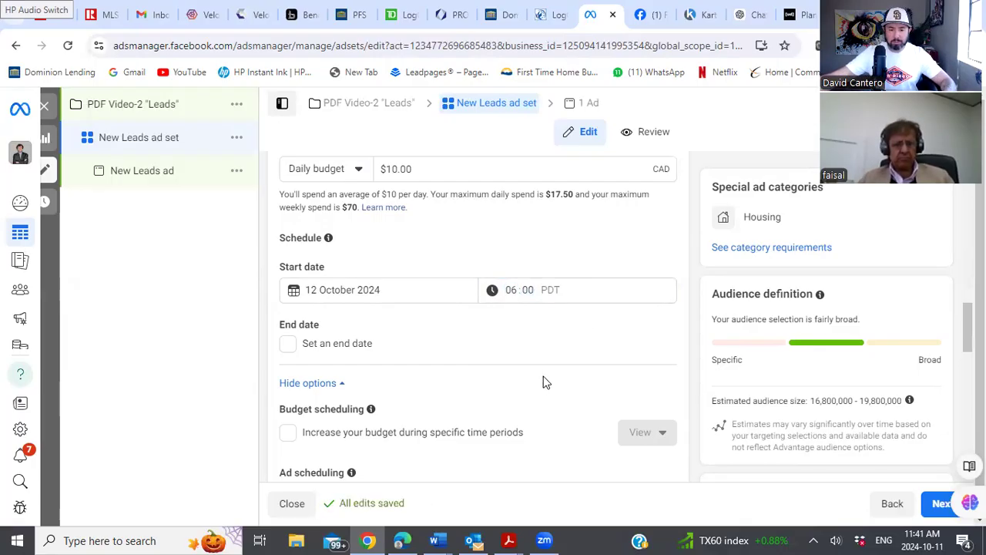
Enable an end date for the ad set and set it to 28 October 2024 at 06:00 PDT
{"action": "left_click", "coordinate": [287, 345]}
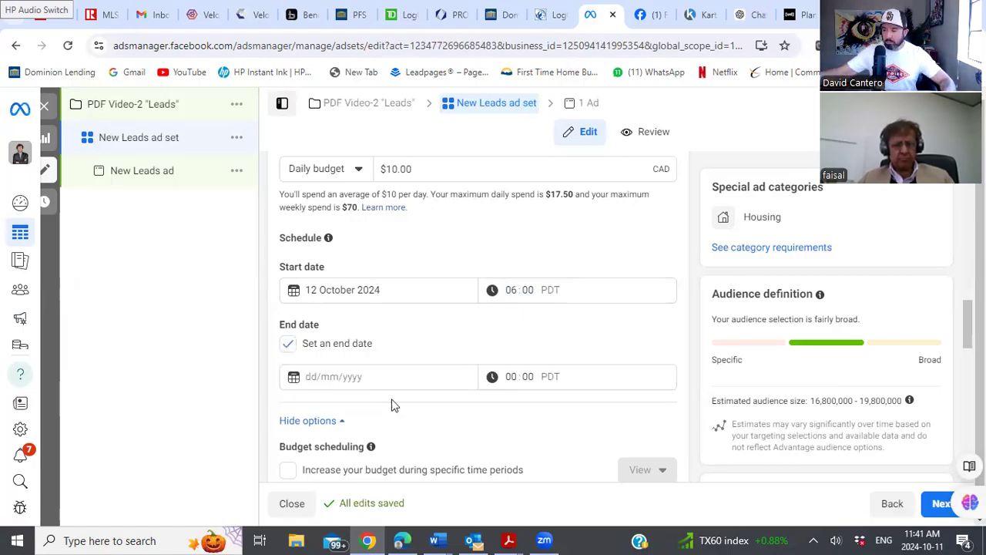
{"action": "left_click", "coordinate": [356, 376]}
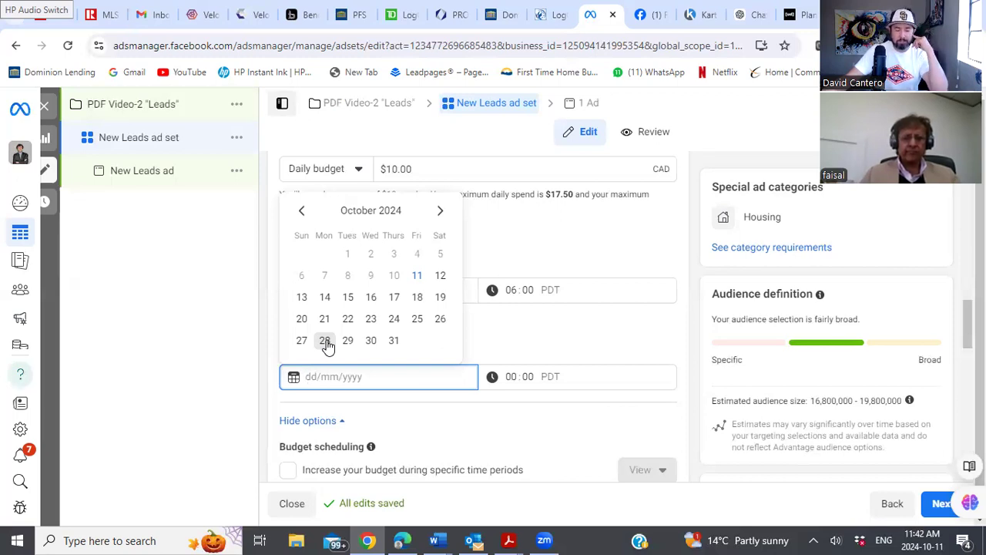
{"action": "left_click", "coordinate": [325, 341]}
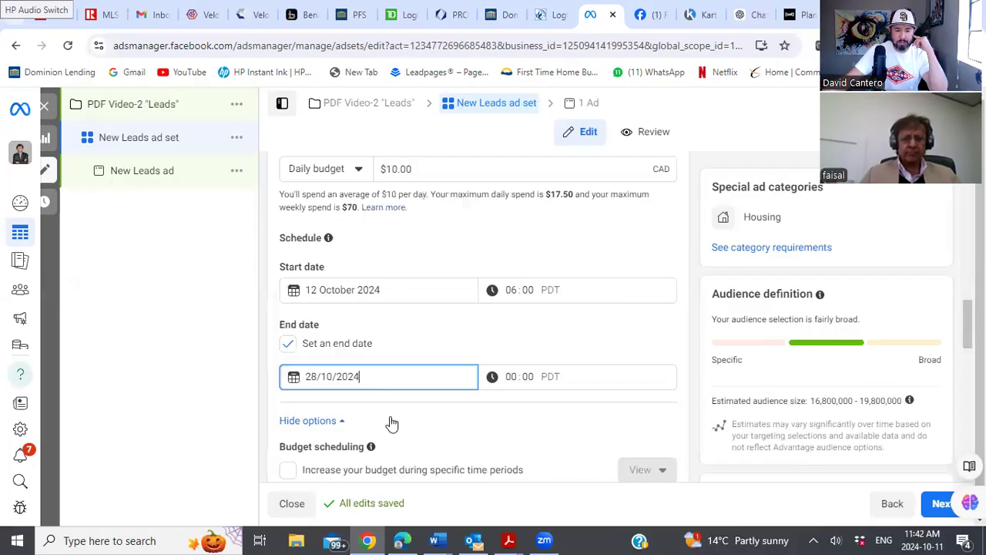
{"action": "scroll", "coordinate": [536, 428], "scroll_direction": "down", "scroll_amount": 1}
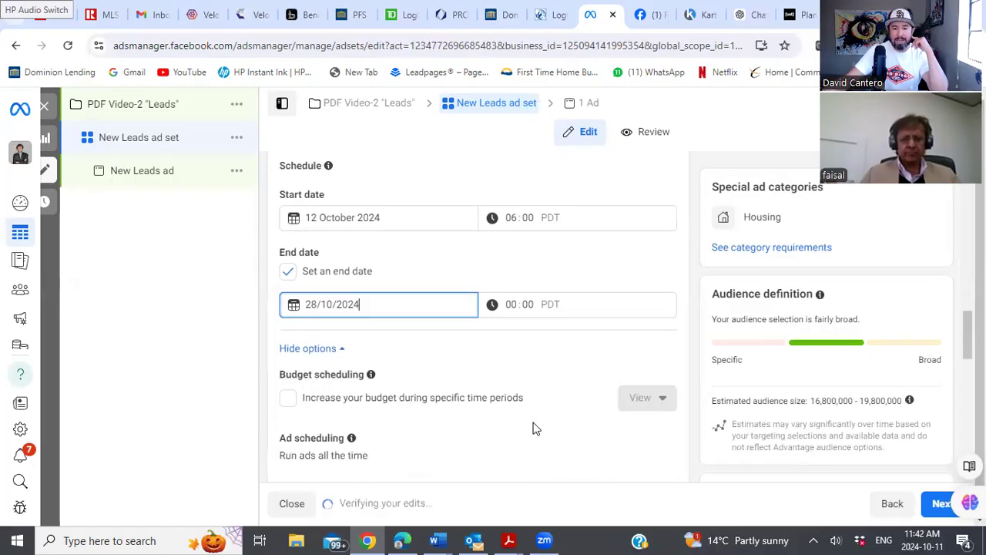
{"action": "left_click", "coordinate": [514, 304]}
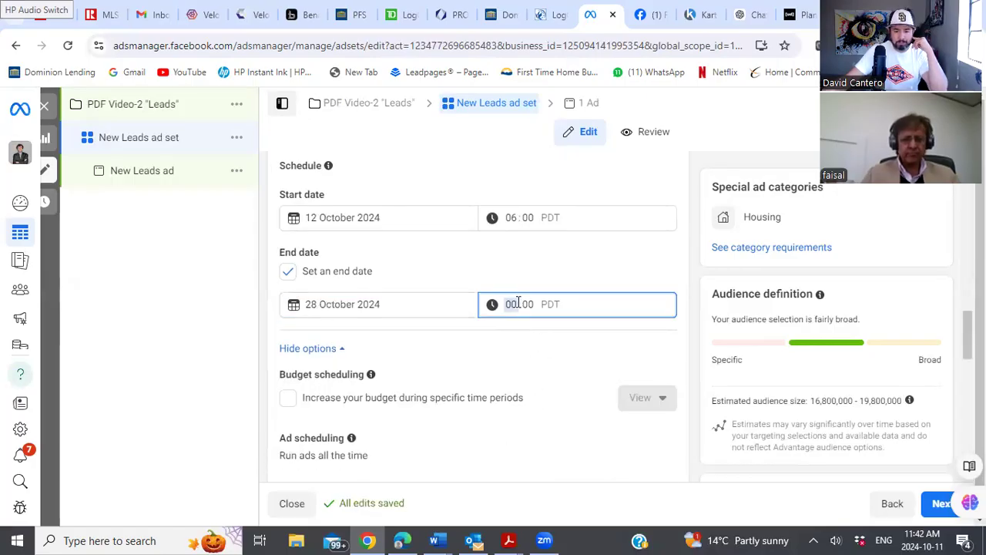
{"action": "type", "text": "6"}
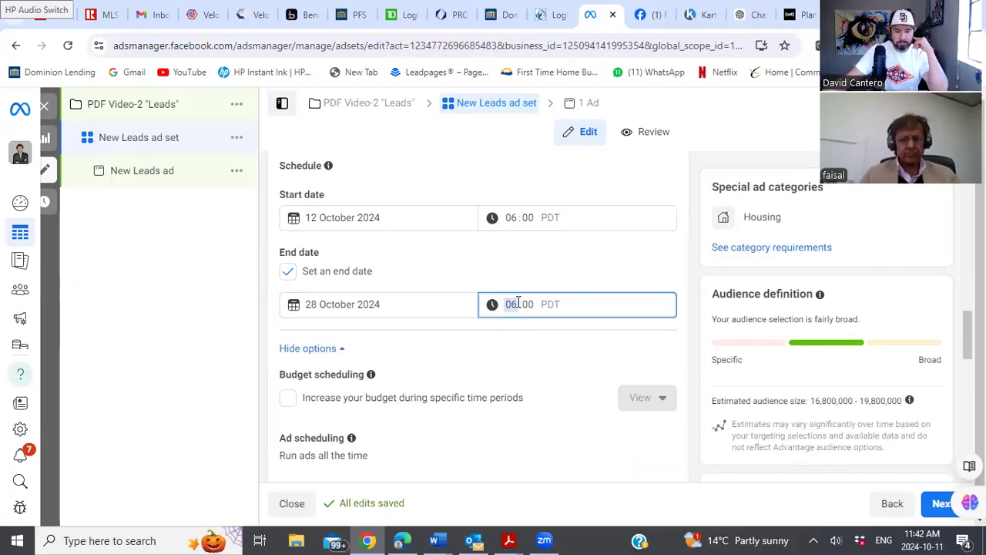
{"action": "left_click", "coordinate": [571, 356]}
Add the engagement audiences Intro Video "15 Seconds" and PDF Video One " 15 Seconds" to the ad set's custom audiences
{"action": "scroll", "coordinate": [571, 356], "scroll_direction": "down", "scroll_amount": 1}
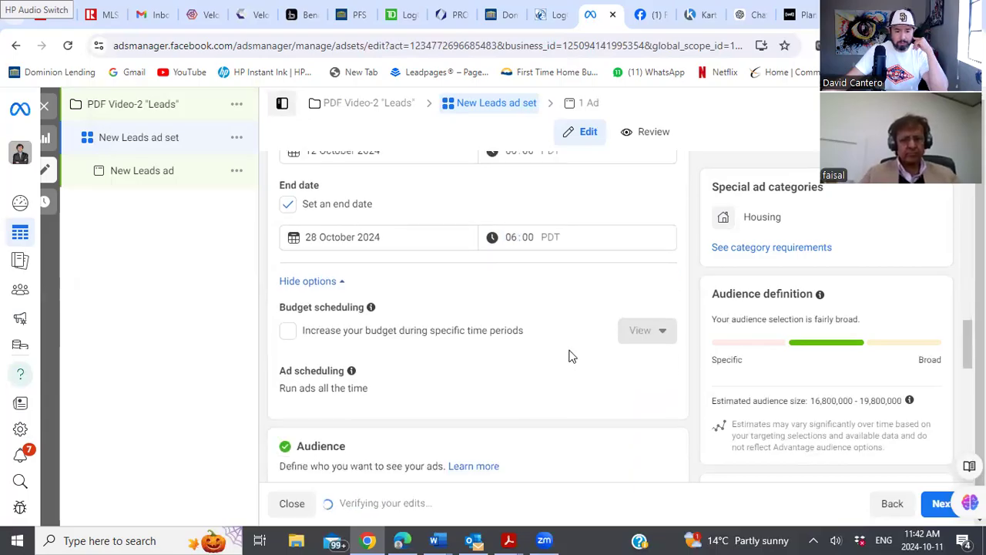
{"action": "scroll", "coordinate": [571, 356], "scroll_direction": "down", "scroll_amount": 3}
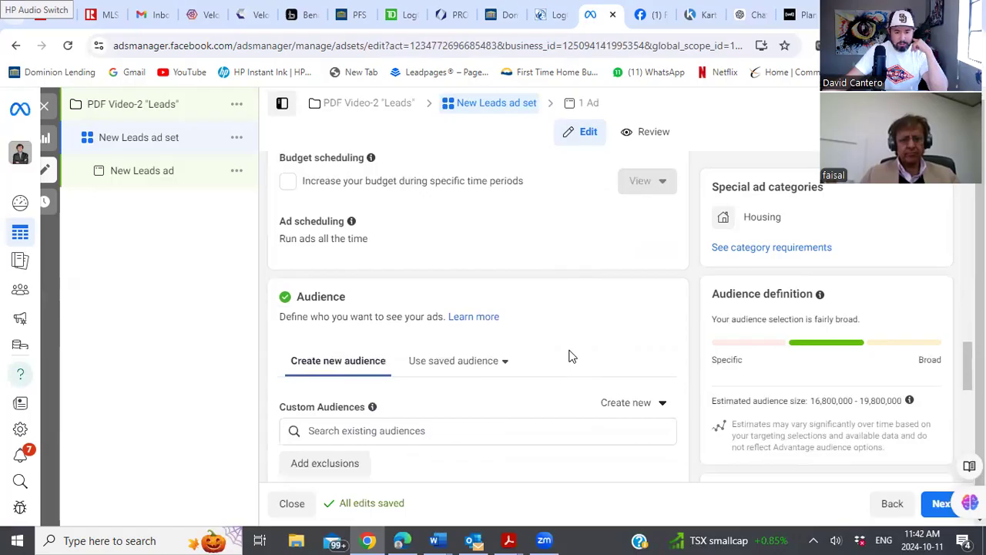
{"action": "scroll", "coordinate": [571, 351], "scroll_direction": "down", "scroll_amount": 2}
{"action": "scroll", "coordinate": [570, 348], "scroll_direction": "up", "scroll_amount": 2}
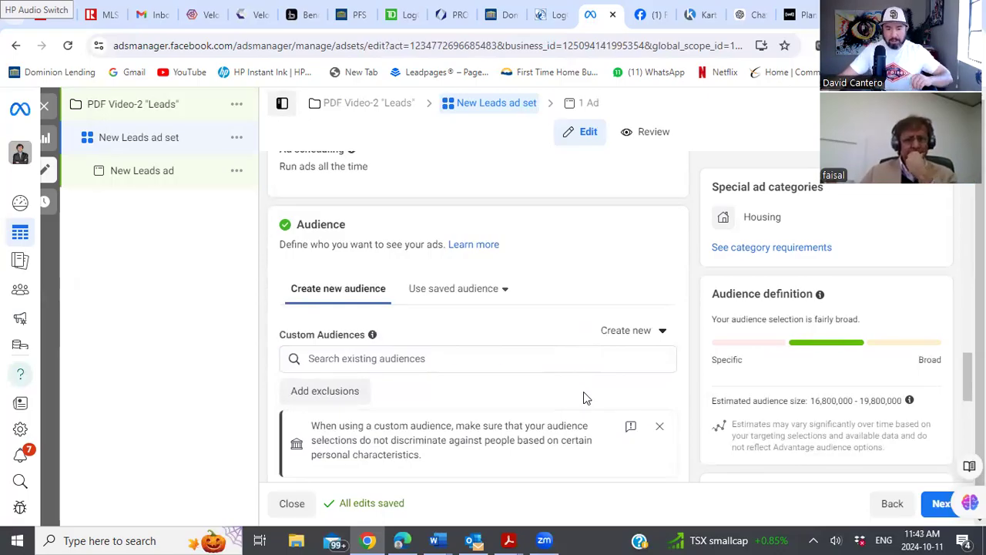
{"action": "left_click", "coordinate": [531, 360]}
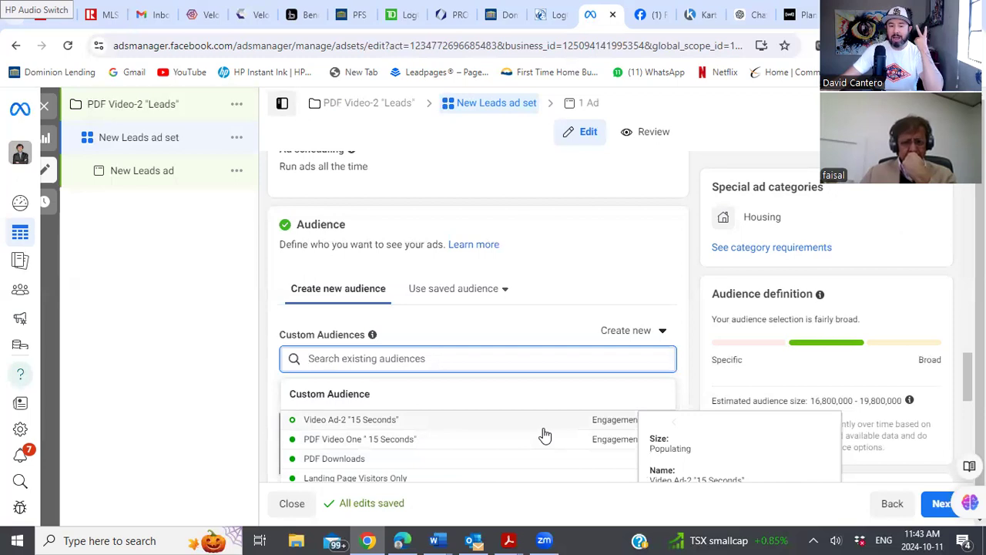
{"action": "scroll", "coordinate": [544, 436], "scroll_direction": "down", "scroll_amount": 1}
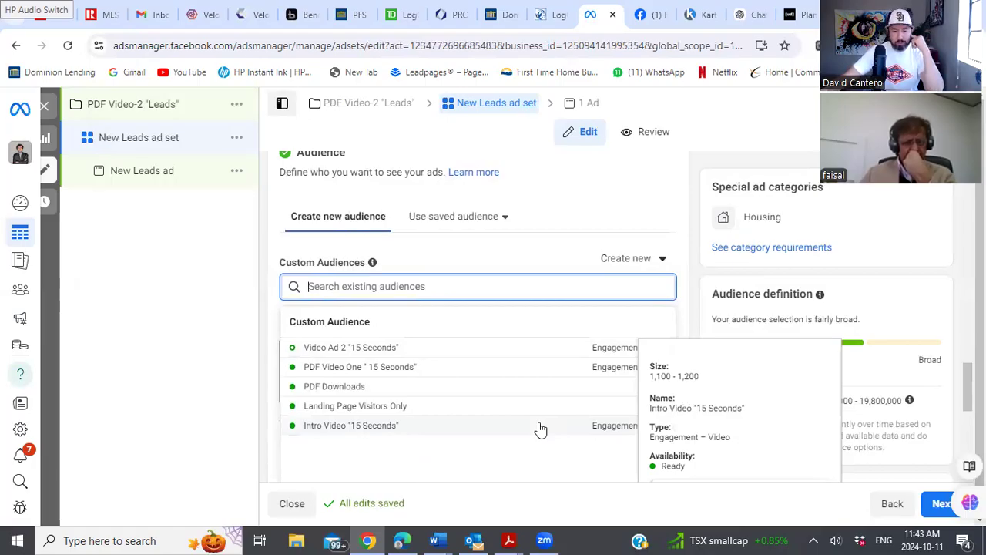
{"action": "left_click", "coordinate": [387, 425]}
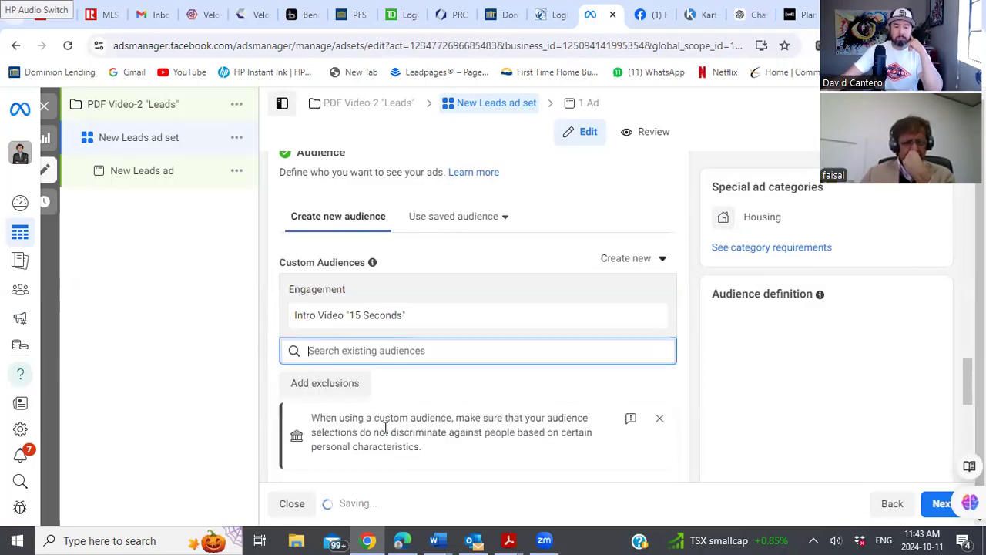
{"action": "left_click", "coordinate": [399, 352]}
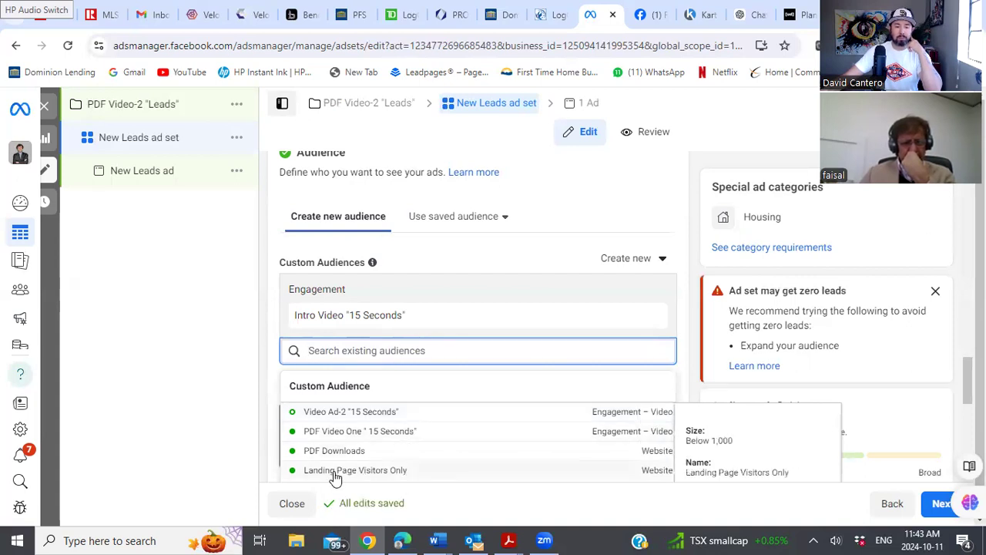
{"action": "left_click", "coordinate": [331, 433]}
Add the website audience Landing Page Visitors Only to the ad set's custom audiences
{"action": "left_click", "coordinate": [348, 384]}
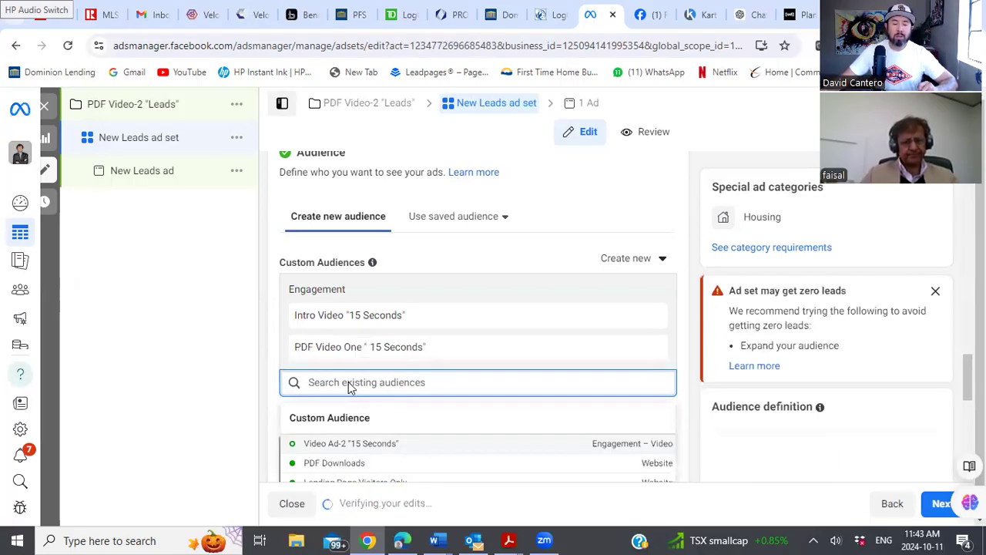
{"action": "scroll", "coordinate": [356, 411], "scroll_direction": "down", "scroll_amount": 2}
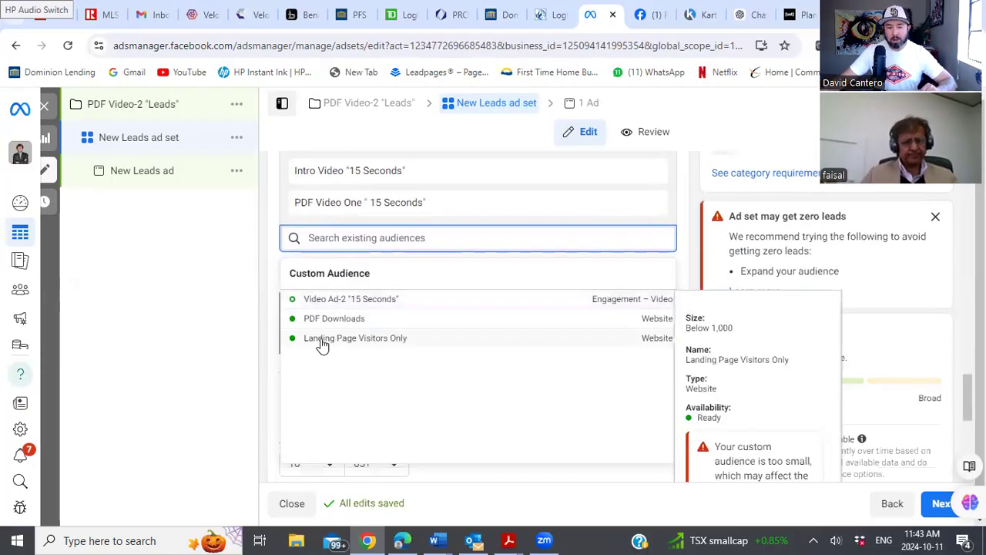
{"action": "key", "text": "Return"}
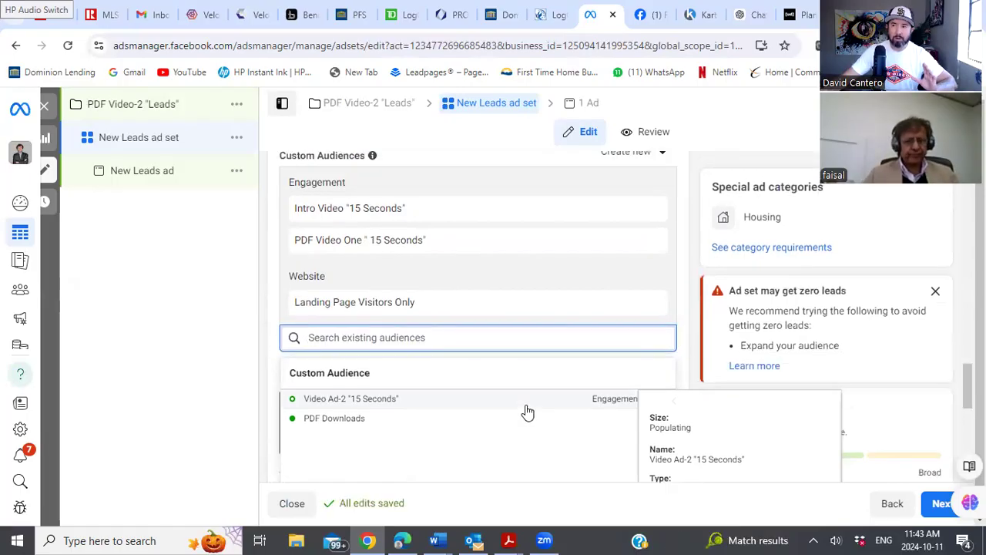
{"action": "scroll", "coordinate": [527, 412], "scroll_direction": "down", "scroll_amount": 2}
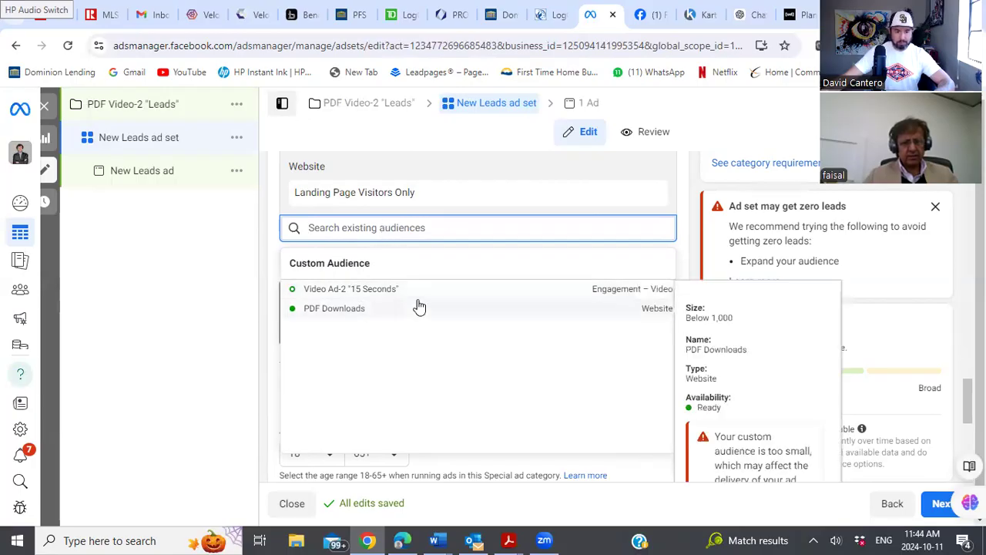
Close the audience suggestions and review the ad set's selected custom audiences, gender, language and placement settings
{"action": "scroll", "coordinate": [418, 306], "scroll_direction": "up", "scroll_amount": 1}
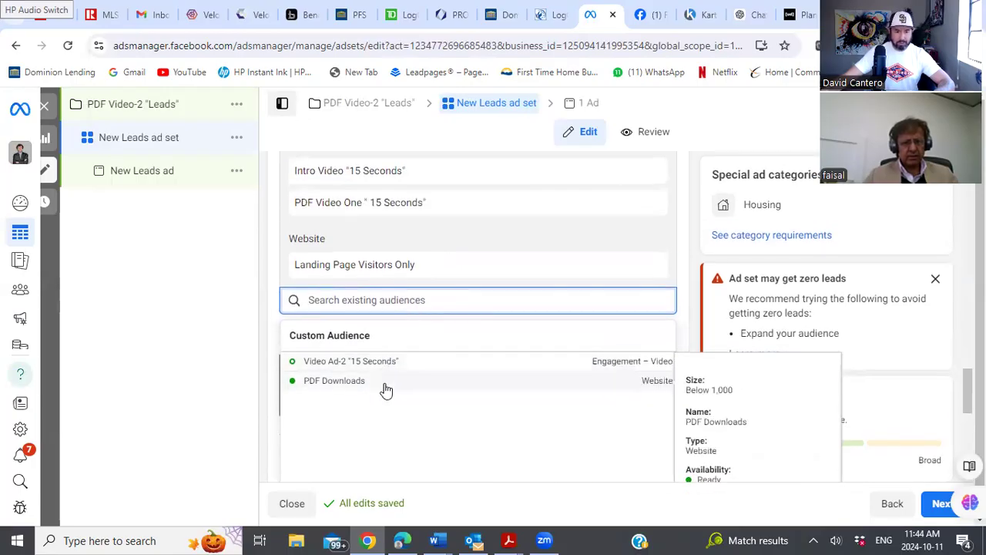
{"action": "scroll", "coordinate": [386, 390], "scroll_direction": "down", "scroll_amount": 5}
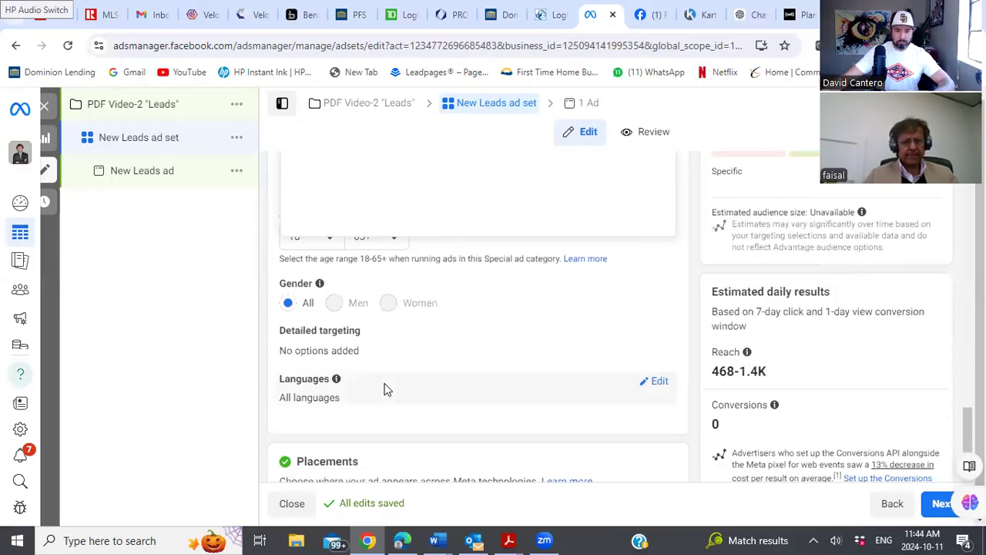
{"action": "scroll", "coordinate": [387, 390], "scroll_direction": "down", "scroll_amount": 1}
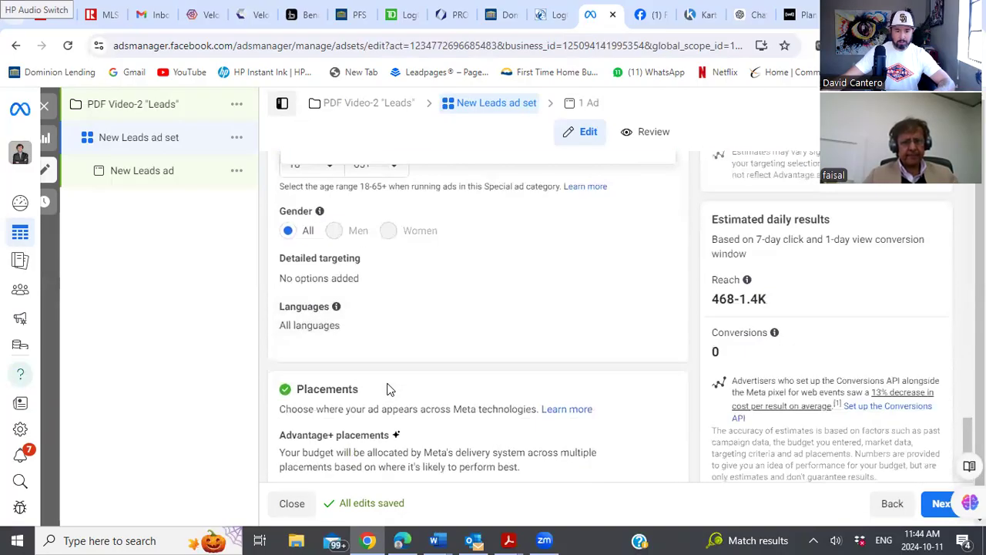
{"action": "scroll", "coordinate": [387, 390], "scroll_direction": "down", "scroll_amount": 1}
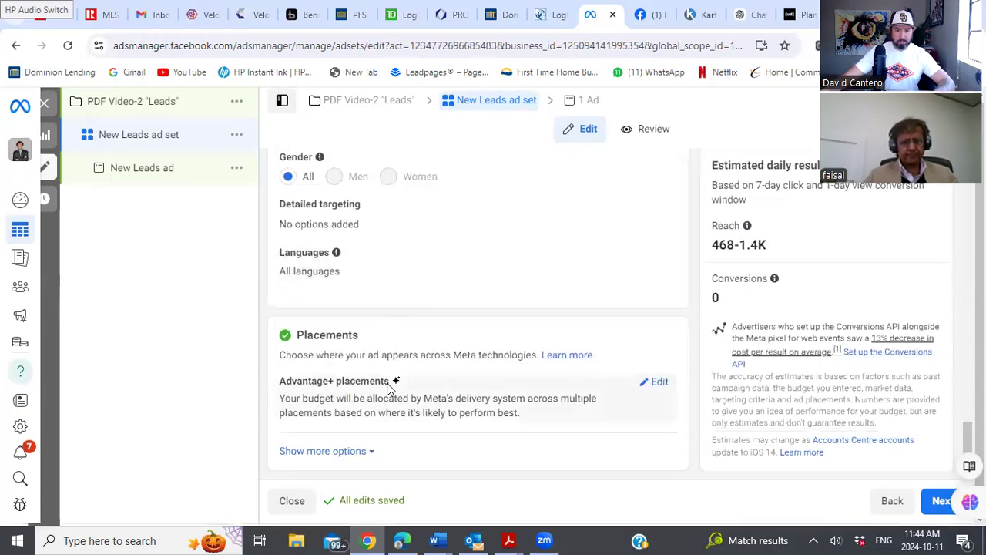
{"action": "scroll", "coordinate": [396, 391], "scroll_direction": "up", "scroll_amount": 4}
{"action": "scroll", "coordinate": [397, 391], "scroll_direction": "up", "scroll_amount": 2}
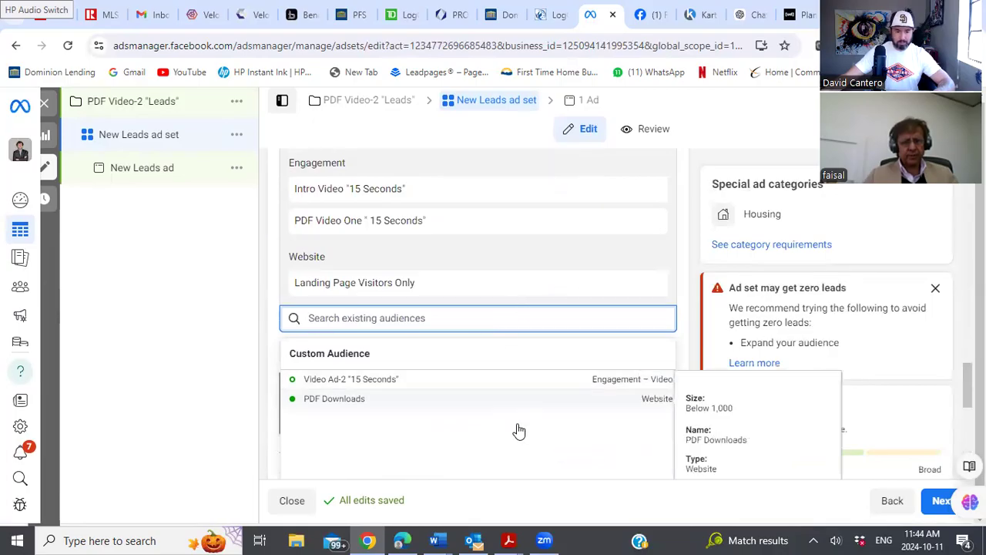
{"action": "left_click", "coordinate": [525, 250]}
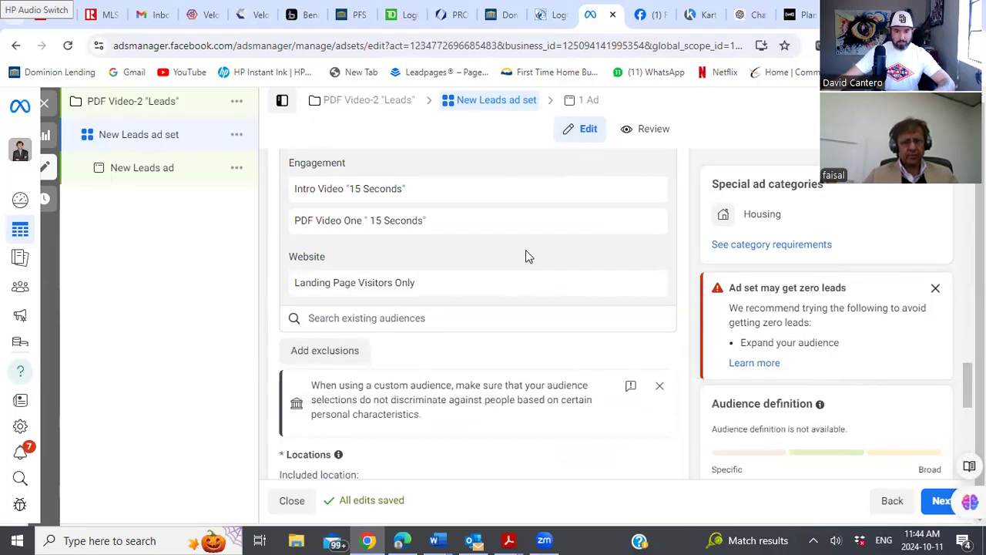
{"action": "scroll", "coordinate": [525, 334], "scroll_direction": "up", "scroll_amount": 1}
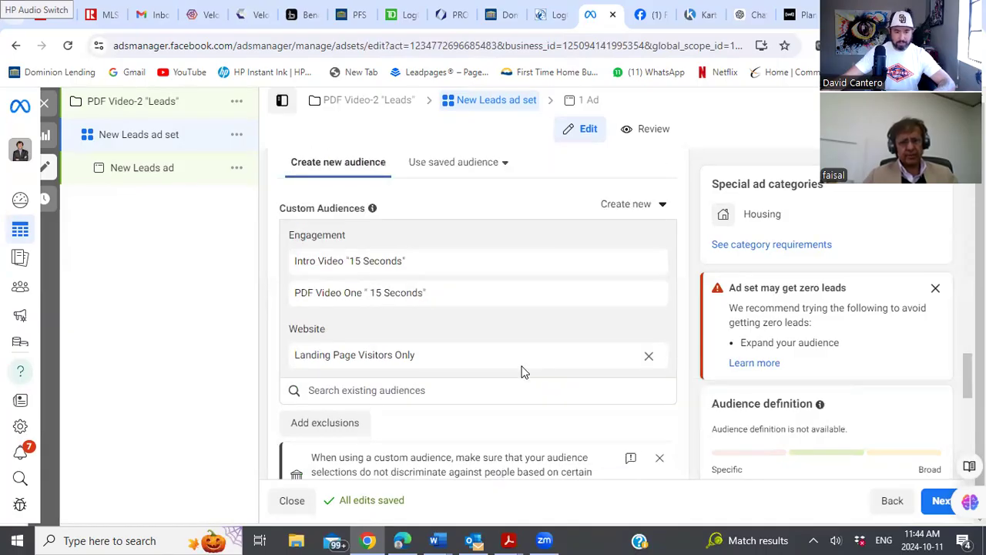
Remove Canada from the ad set's locations and start a location search
{"action": "scroll", "coordinate": [522, 370], "scroll_direction": "down", "scroll_amount": 2}
{"action": "scroll", "coordinate": [522, 372], "scroll_direction": "down", "scroll_amount": 2}
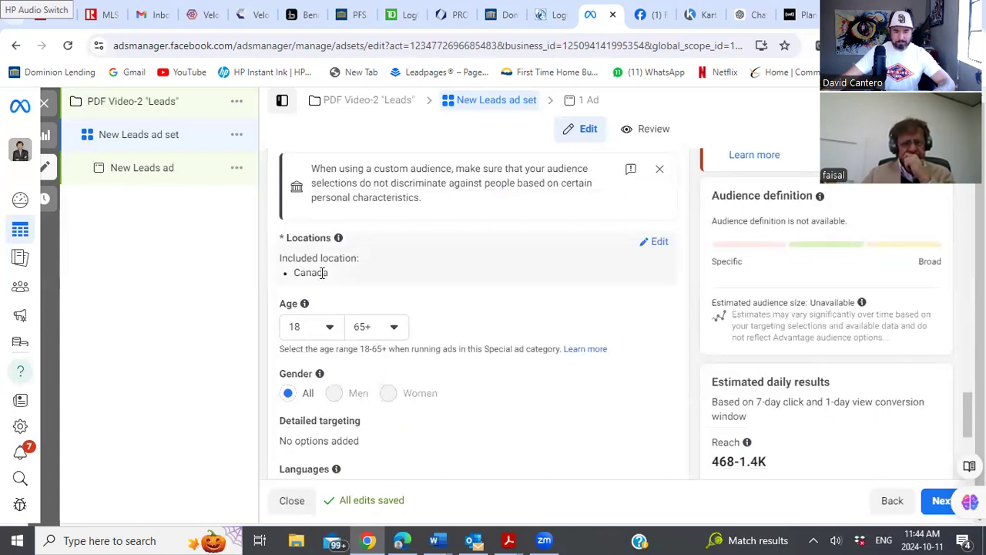
{"action": "left_click", "coordinate": [659, 243]}
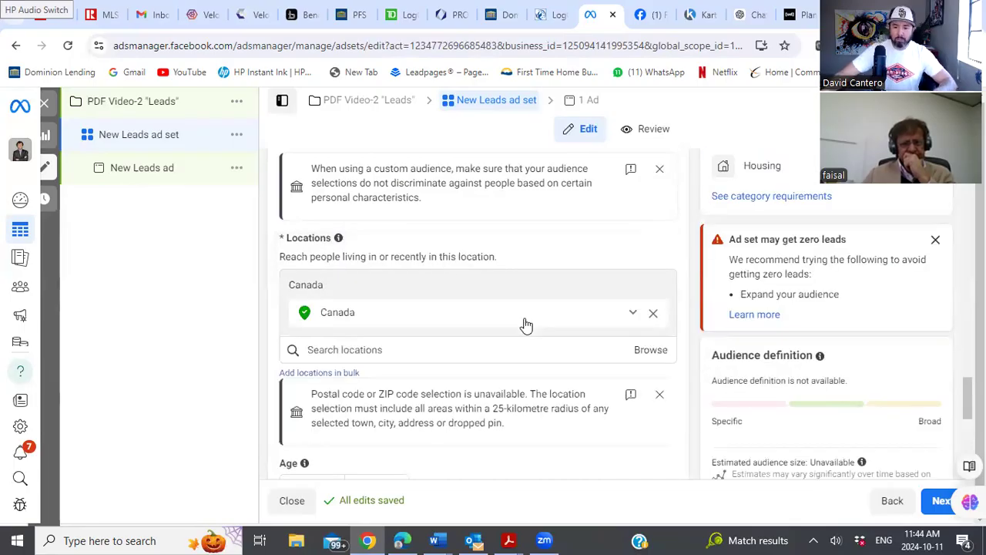
{"action": "scroll", "coordinate": [526, 325], "scroll_direction": "down", "scroll_amount": 1}
{"action": "scroll", "coordinate": [526, 325], "scroll_direction": "up", "scroll_amount": 1}
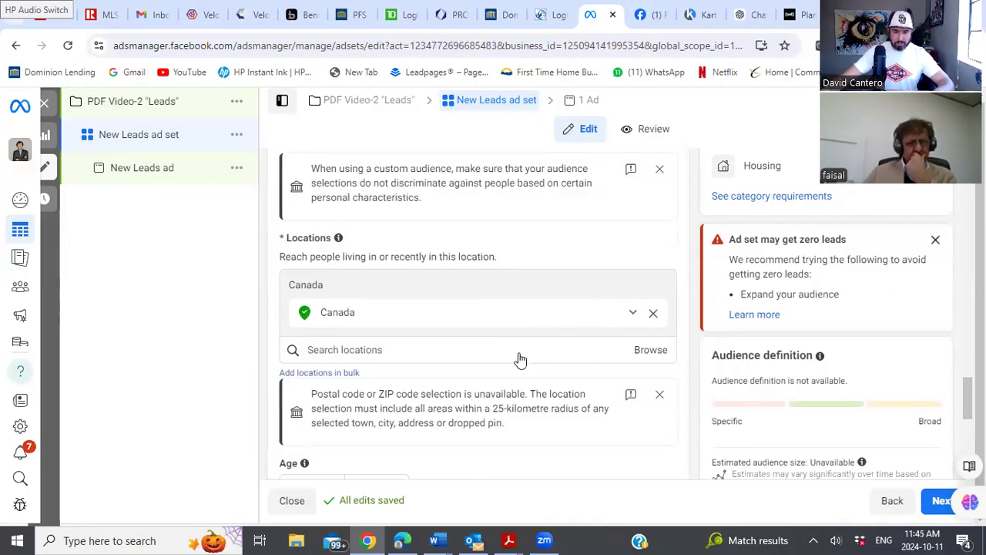
{"action": "scroll", "coordinate": [517, 359], "scroll_direction": "down", "scroll_amount": 2}
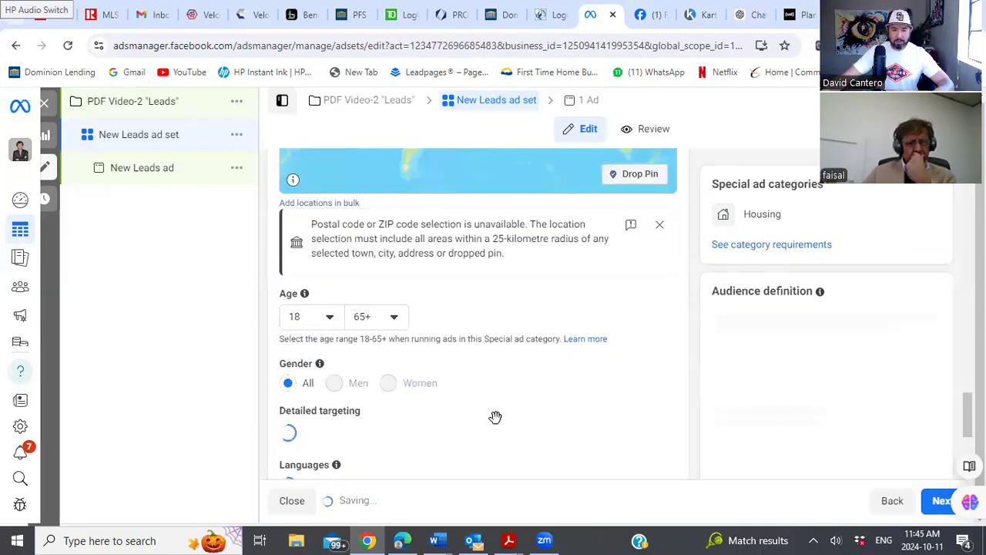
{"action": "scroll", "coordinate": [495, 414], "scroll_direction": "up", "scroll_amount": 3}
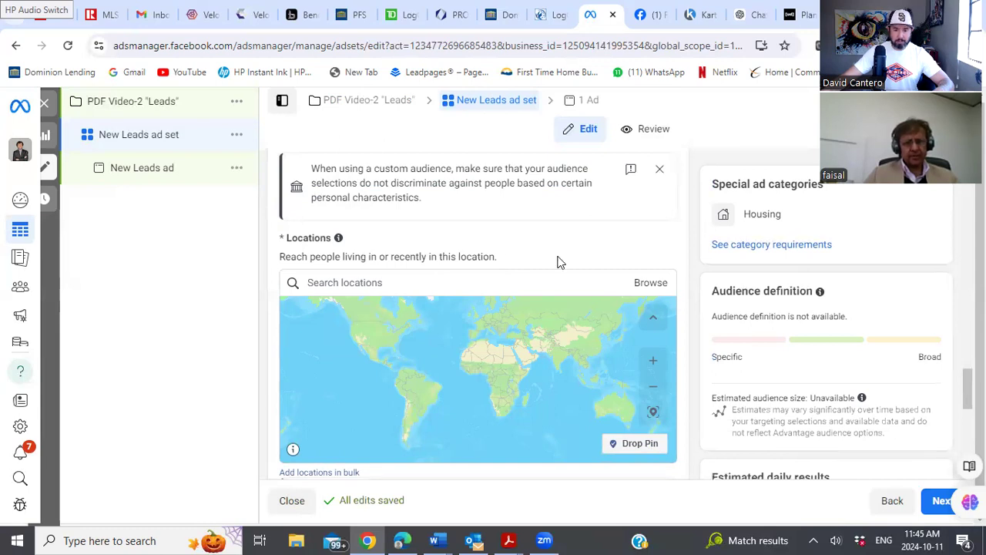
{"action": "left_click", "coordinate": [339, 285]}
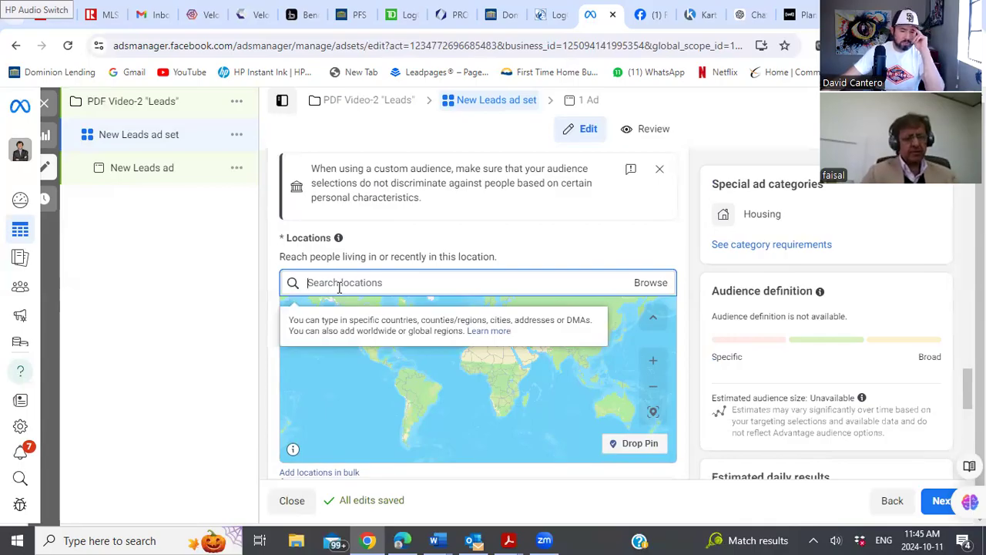
{"action": "type", "text": "city o"}
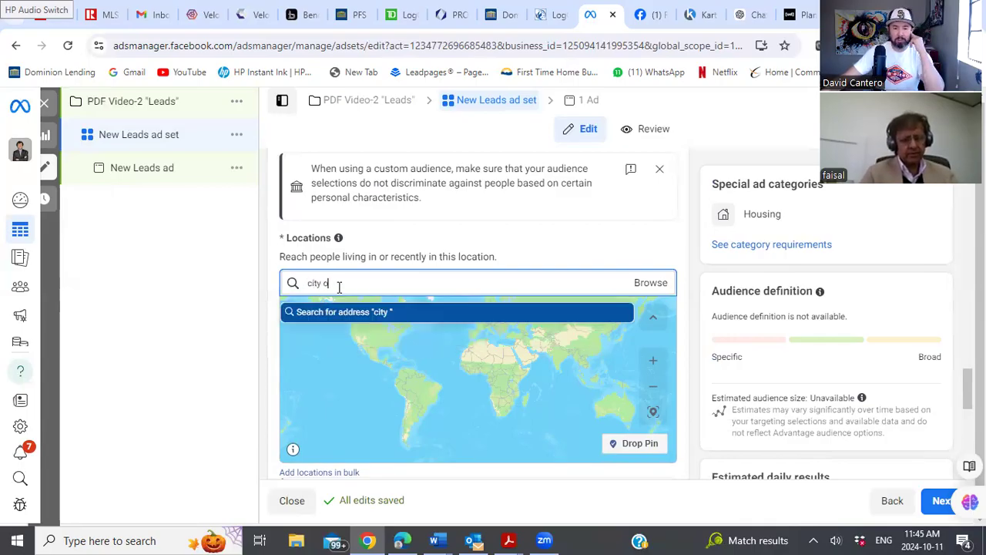
{"action": "type", "text": "f abbotsford"}
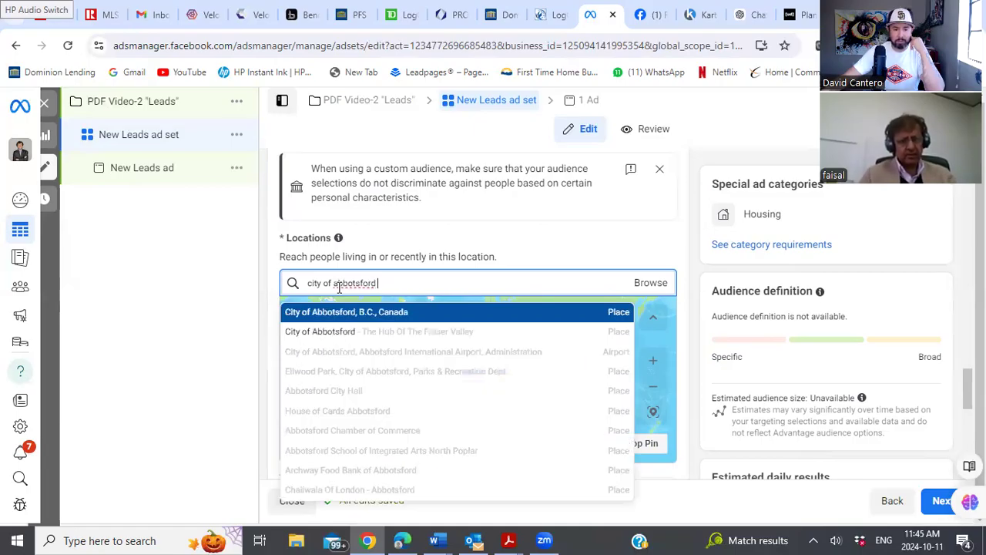
{"action": "key", "text": "BackSpace"}
{"action": "key", "text": "BackSpace"}
{"action": "key", "text": "BackSpace"}
{"action": "key", "text": "BackSpace"}
{"action": "key", "text": "BackSpace"}
{"action": "key", "text": "BackSpace"}
{"action": "key", "text": "BackSpace"}
{"action": "key", "text": "BackSpace"}
{"action": "key", "text": "BackSpace"}
{"action": "key", "text": "BackSpace"}
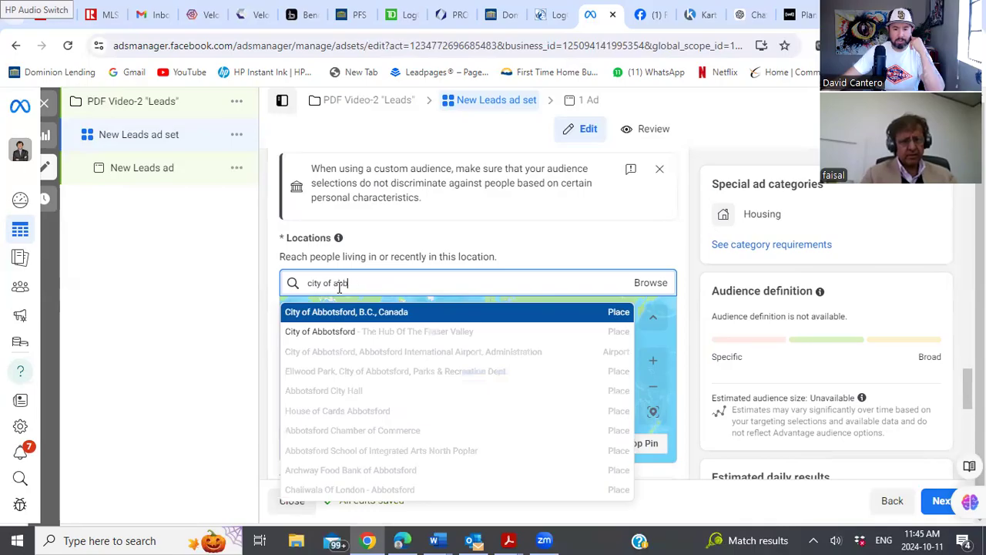
{"action": "key", "text": "BackSpace"}
{"action": "key", "text": "BackSpace"}
{"action": "key", "text": "BackSpace"}
{"action": "key", "text": "BackSpace"}
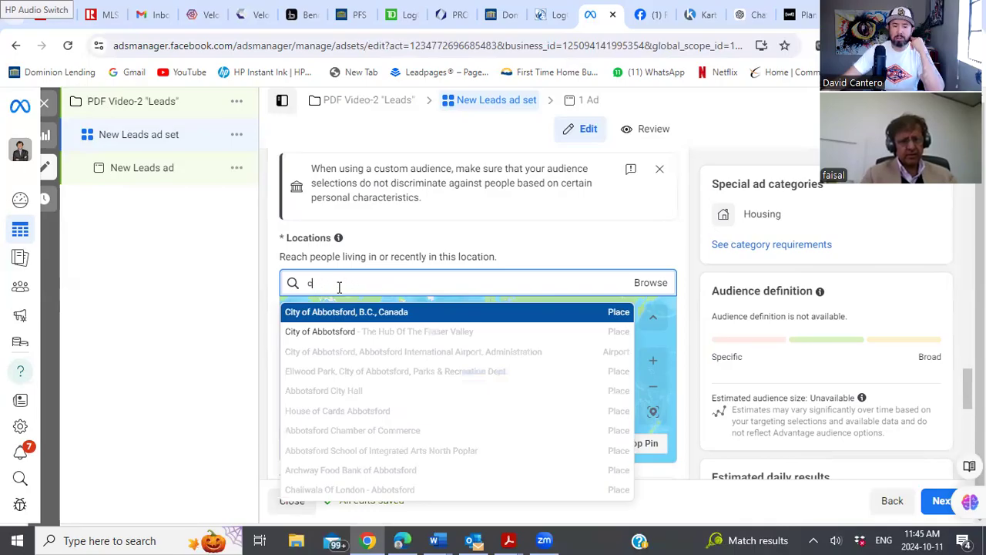
{"action": "key", "text": "BackSpace"}
Search the ad set's locations for Abbotsford
{"action": "type", "text": "Abb"}
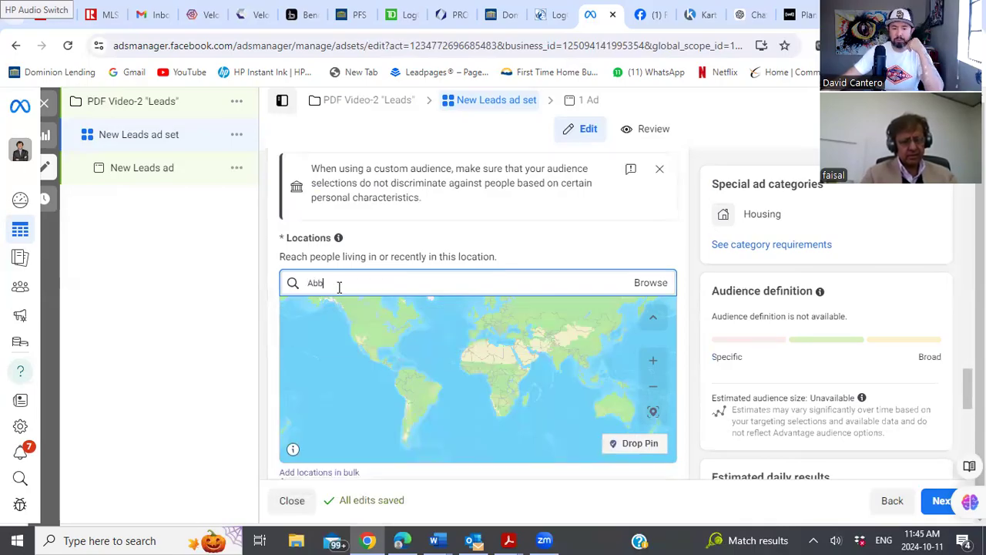
{"action": "type", "text": "otsford"}
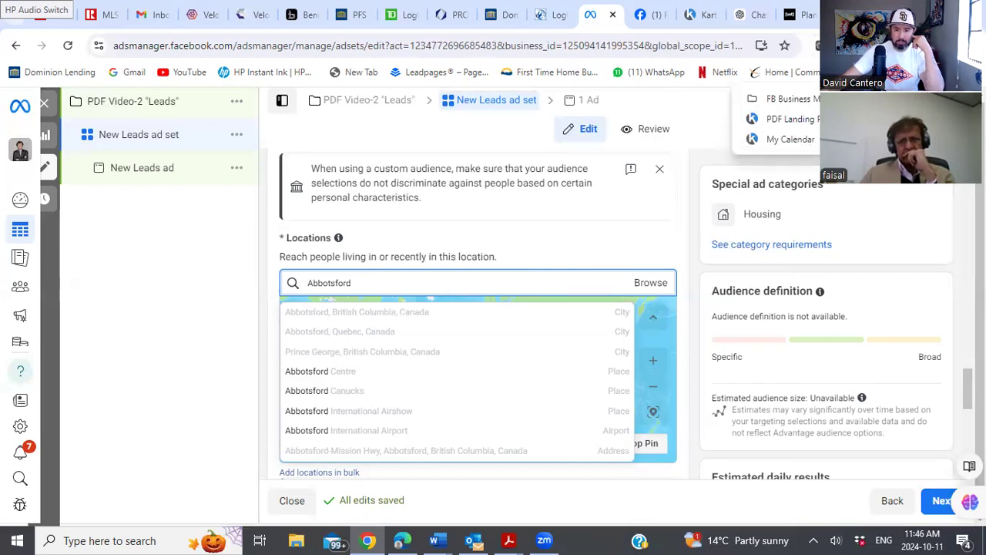
Open the bookmarked Ads Manager in a new browser tab
{"action": "key", "text": "ctrl+t"}
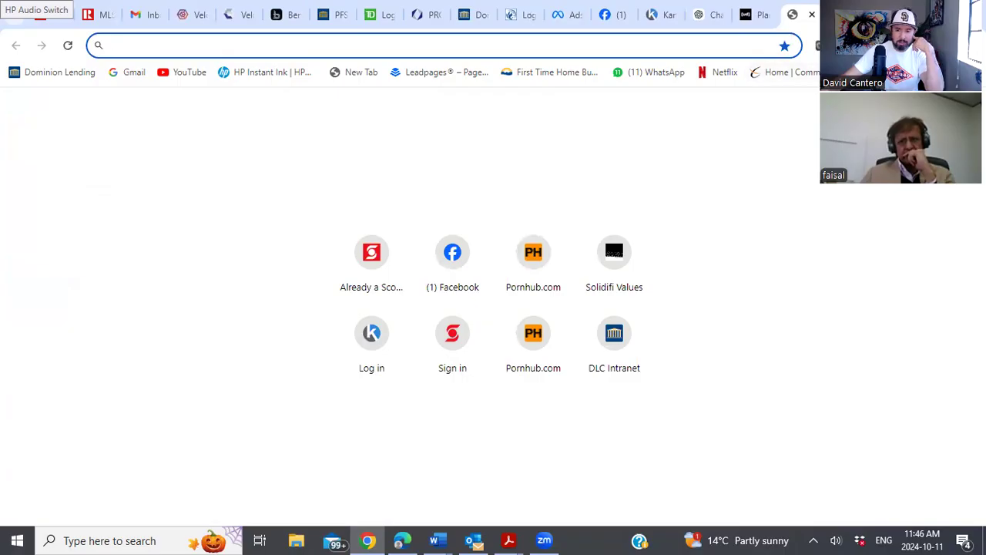
{"action": "left_click", "coordinate": [847, 72]}
{"action": "mouse_move", "coordinate": [812, 102]}
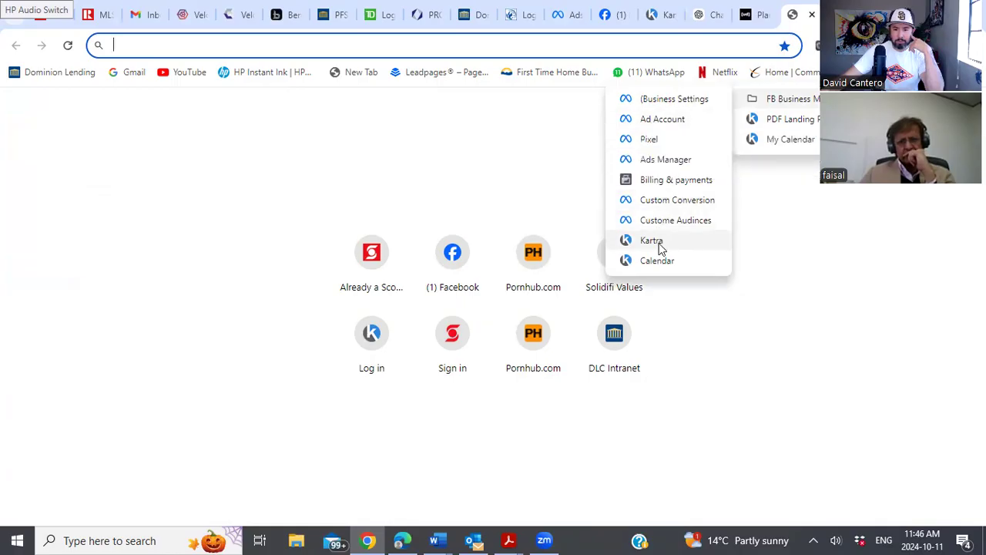
{"action": "left_click", "coordinate": [660, 160]}
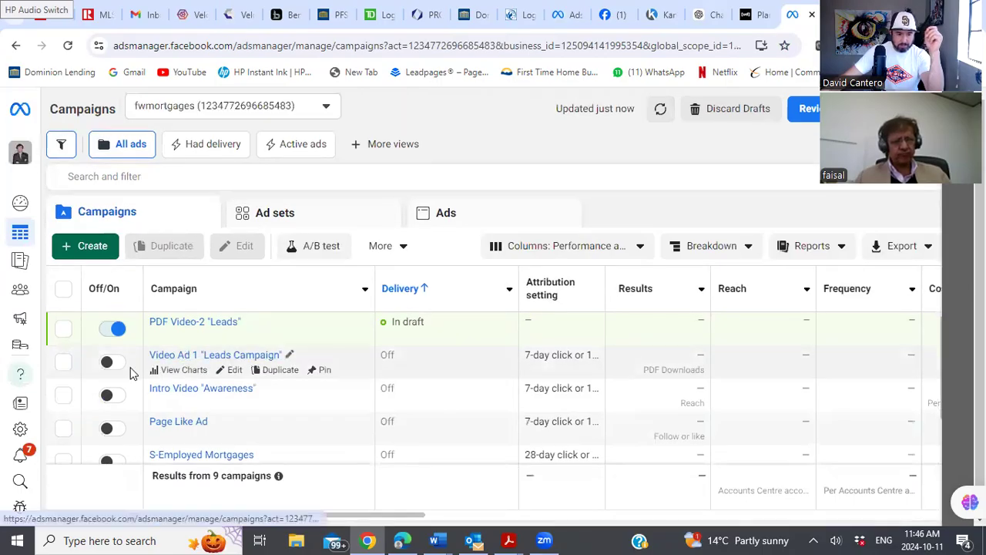
List the ad sets of the Video Ad 1 "Leads Campaign" and view its ad set's full name without changing it
{"action": "left_click", "coordinate": [64, 364]}
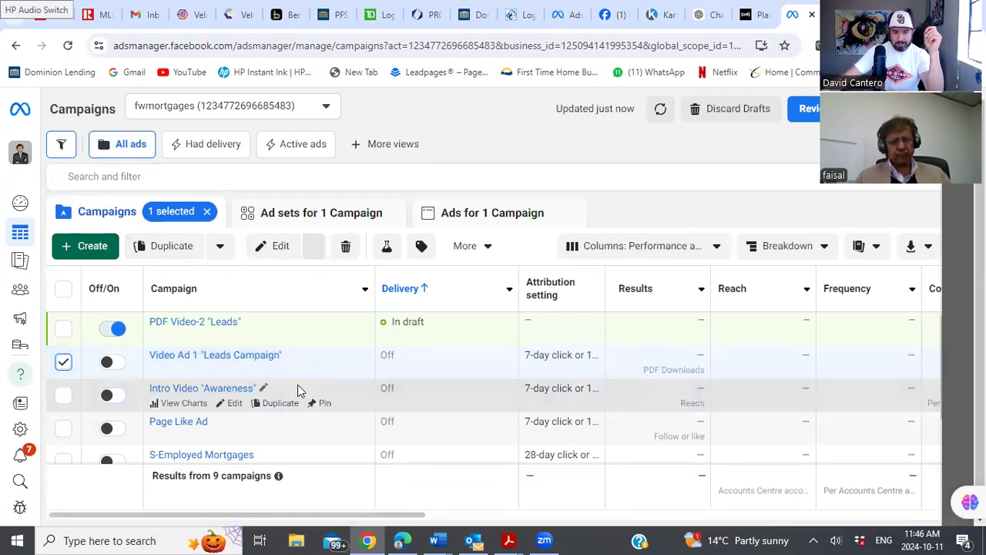
{"action": "scroll", "coordinate": [298, 384], "scroll_direction": "down", "scroll_amount": 1}
{"action": "scroll", "coordinate": [297, 381], "scroll_direction": "up", "scroll_amount": 1}
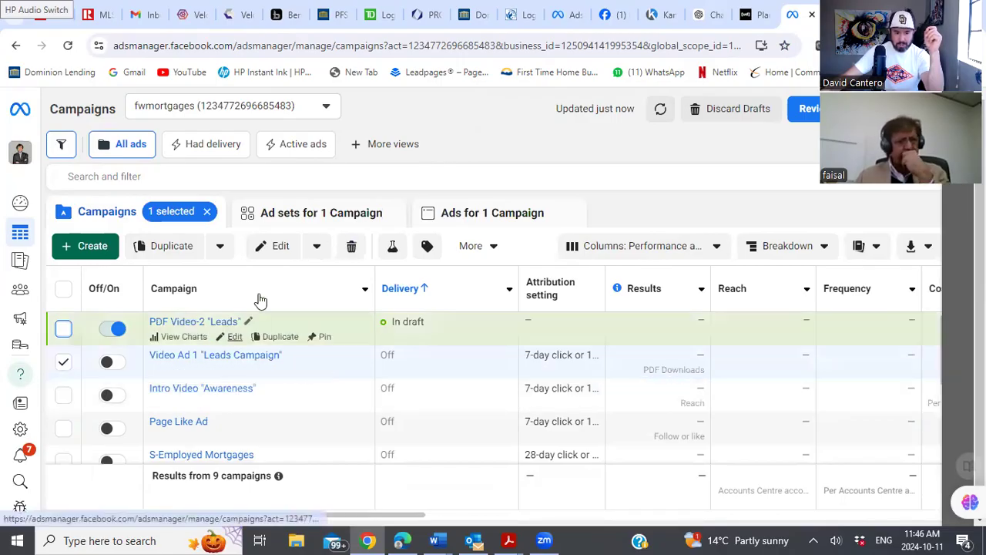
{"action": "left_click", "coordinate": [300, 221]}
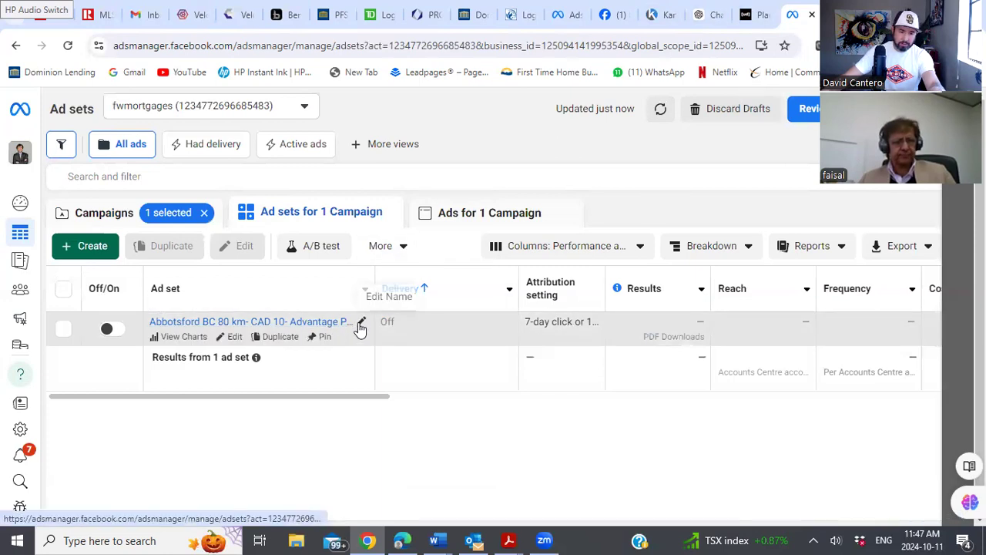
{"action": "left_click", "coordinate": [360, 323]}
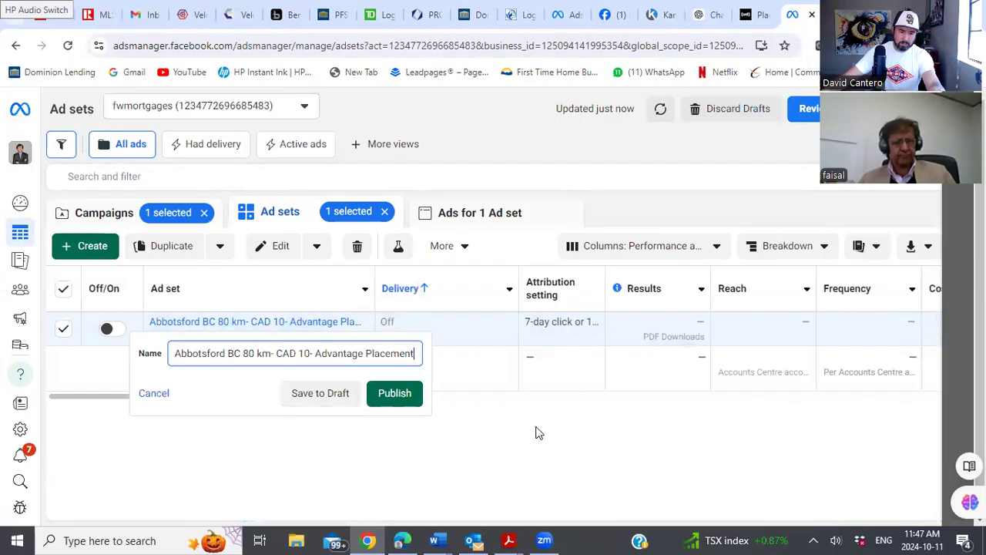
{"action": "left_click", "coordinate": [152, 393]}
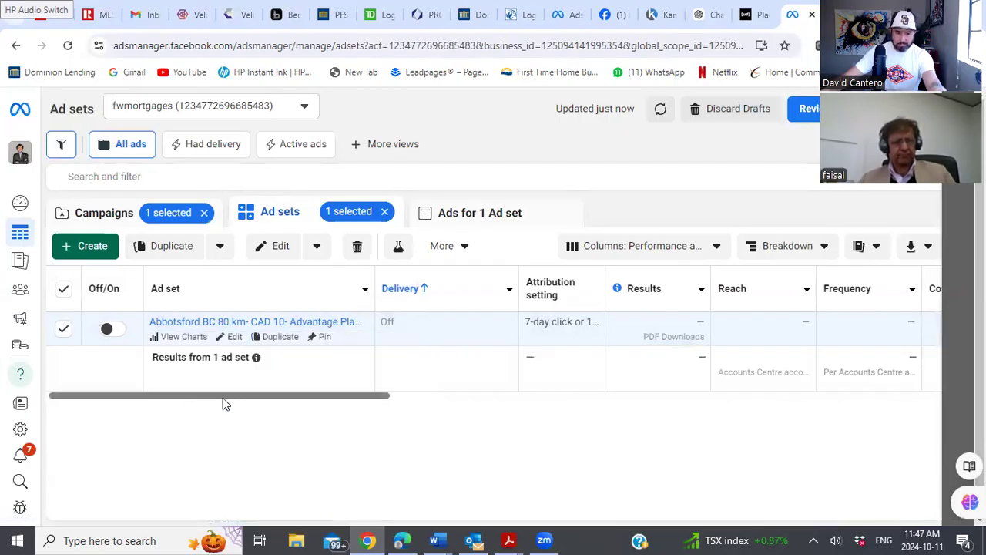
Open the ad set Abbotsford BC 80 km- CAD 10- Advantage Placement for editing and examine its location targeting and radius
{"action": "left_click", "coordinate": [235, 338]}
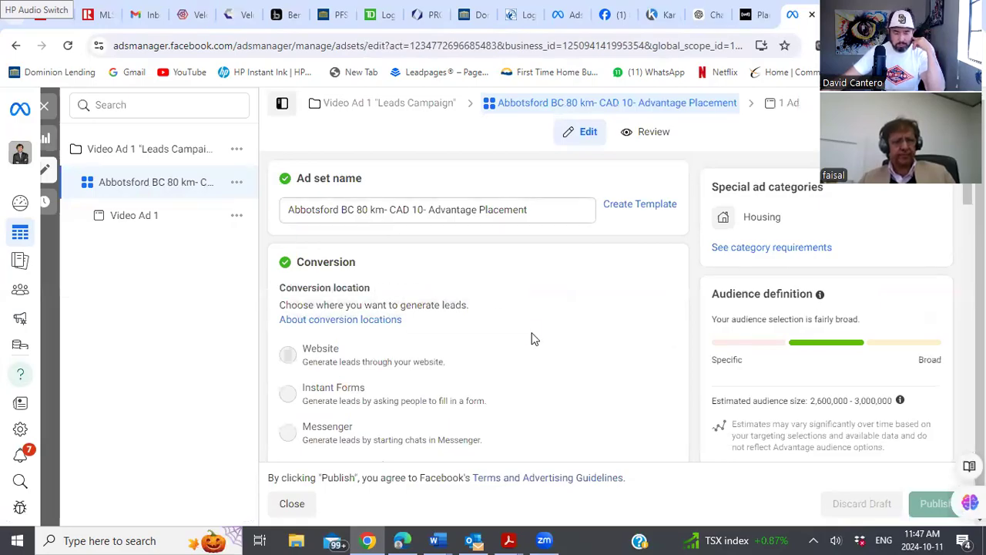
{"action": "scroll", "coordinate": [528, 339], "scroll_direction": "down", "scroll_amount": 4}
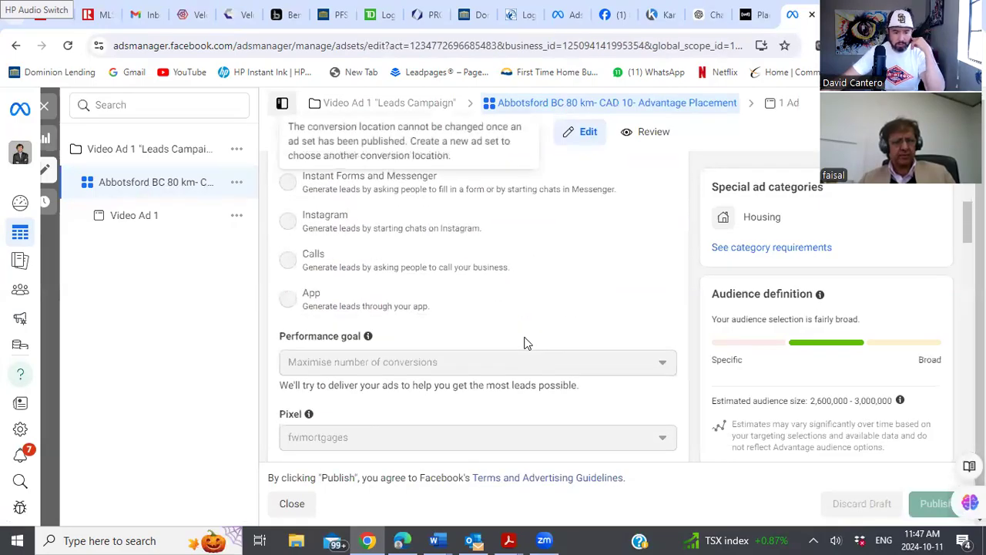
{"action": "scroll", "coordinate": [525, 343], "scroll_direction": "down", "scroll_amount": 8}
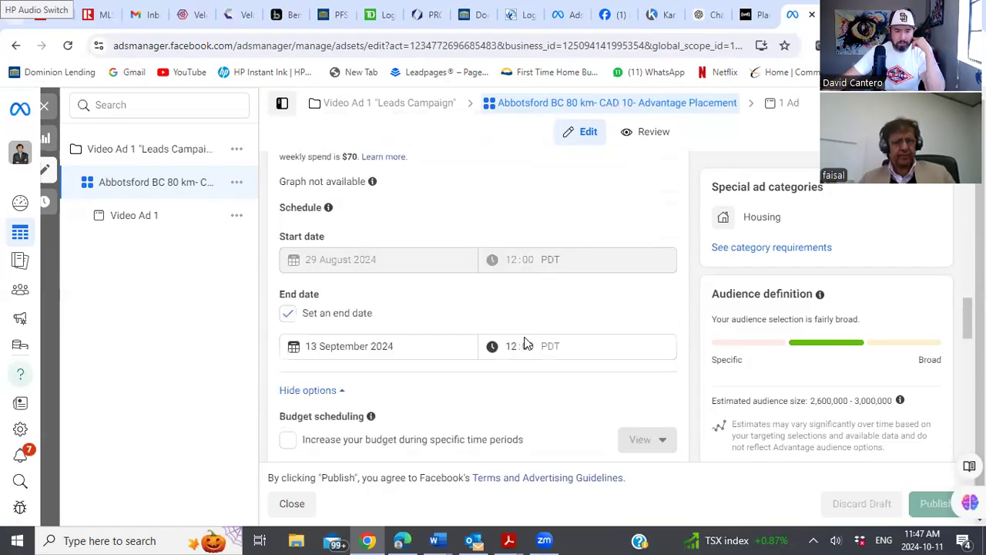
{"action": "scroll", "coordinate": [525, 343], "scroll_direction": "down", "scroll_amount": 4}
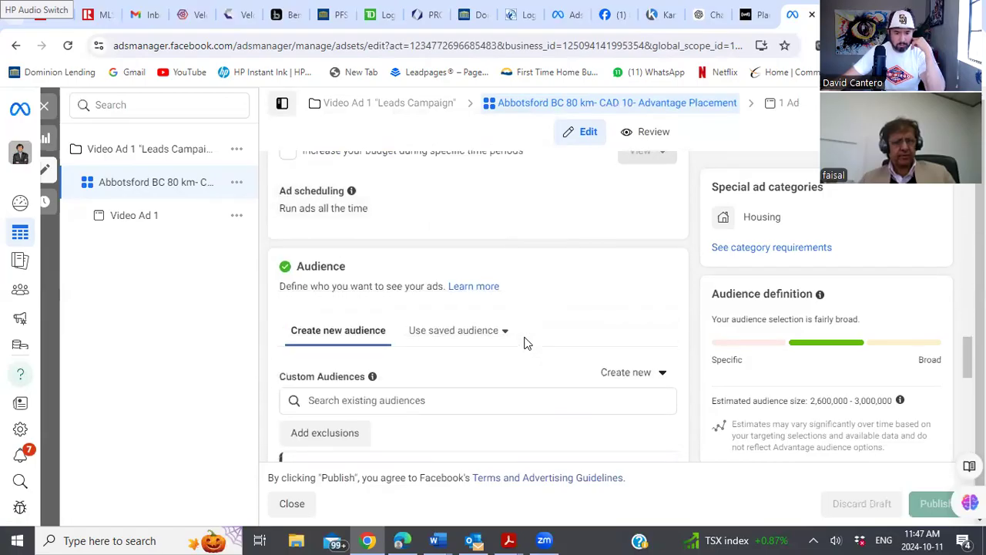
{"action": "scroll", "coordinate": [526, 342], "scroll_direction": "down", "scroll_amount": 1}
{"action": "scroll", "coordinate": [525, 339], "scroll_direction": "down", "scroll_amount": 4}
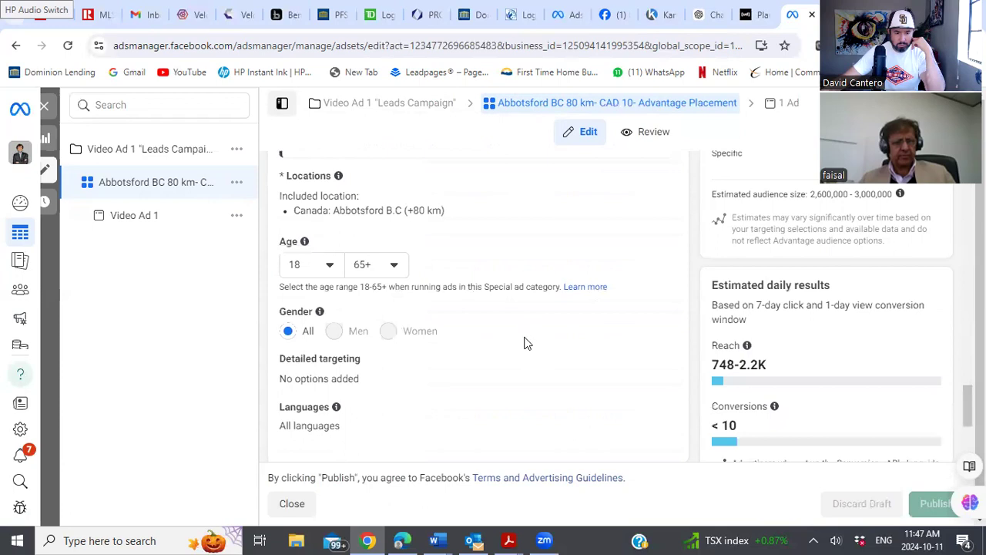
{"action": "scroll", "coordinate": [524, 343], "scroll_direction": "down", "scroll_amount": 1}
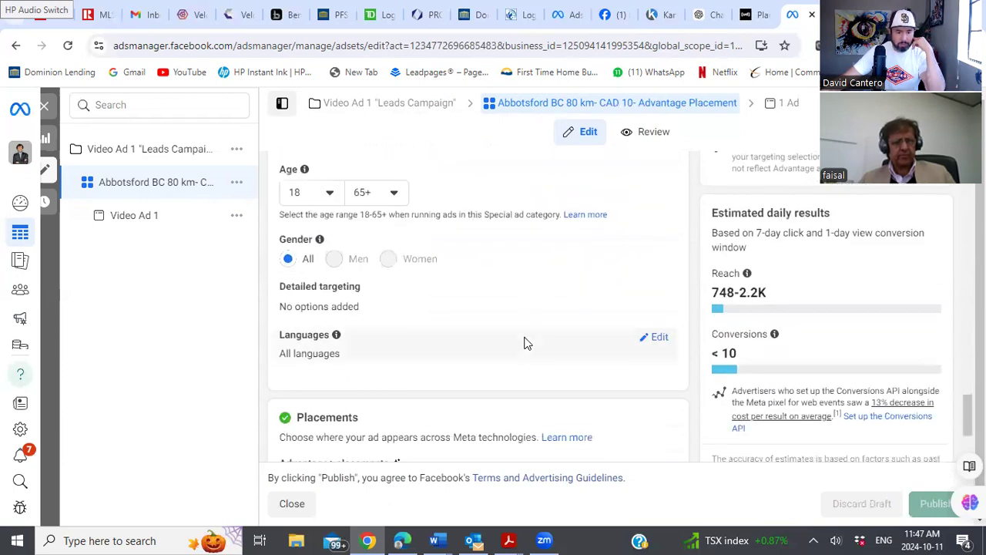
{"action": "scroll", "coordinate": [524, 342], "scroll_direction": "up", "scroll_amount": 2}
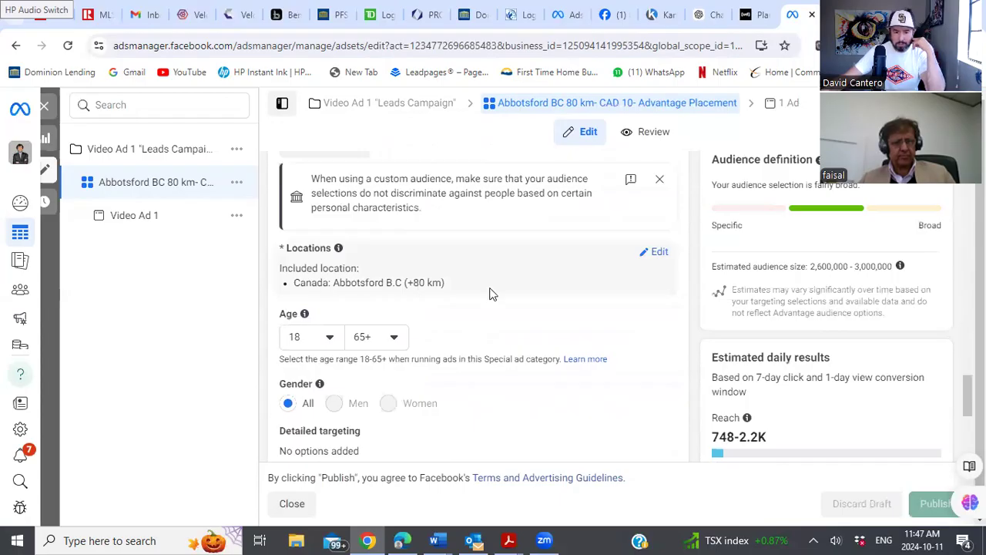
{"action": "left_click", "coordinate": [655, 256]}
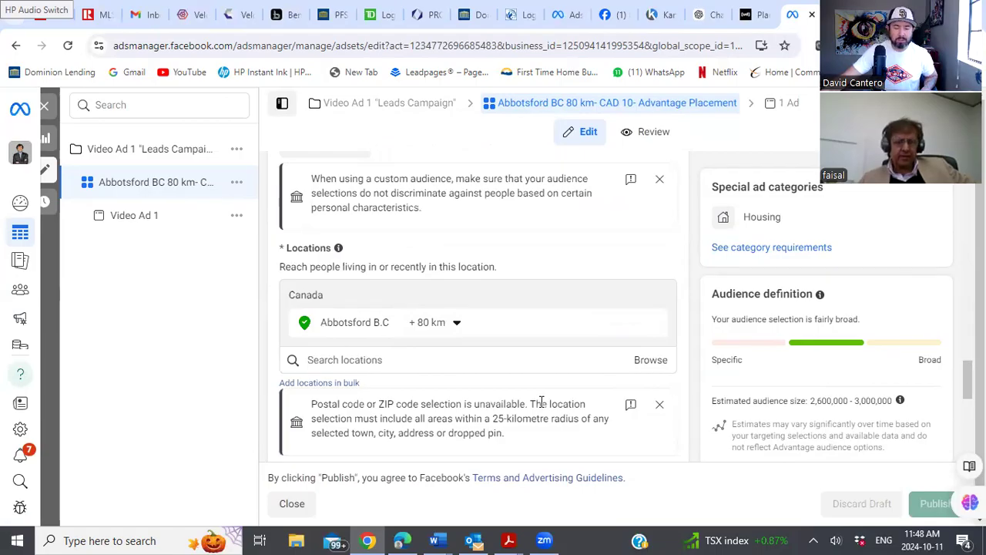
Close the reference campaign's browser tab and extend the new ad set's location search to "Abbotsford bc"
{"action": "left_click", "coordinate": [812, 16]}
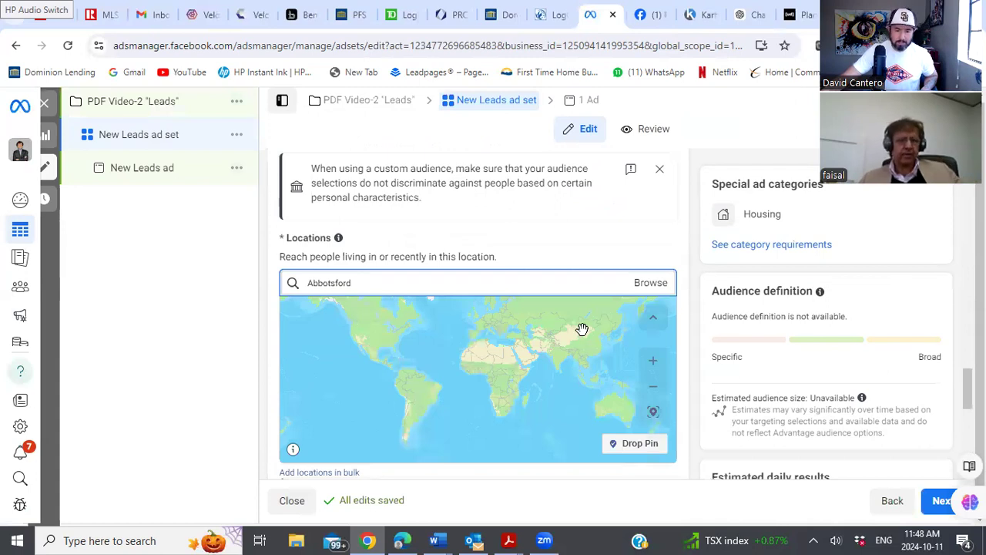
{"action": "type", "text": "bc"}
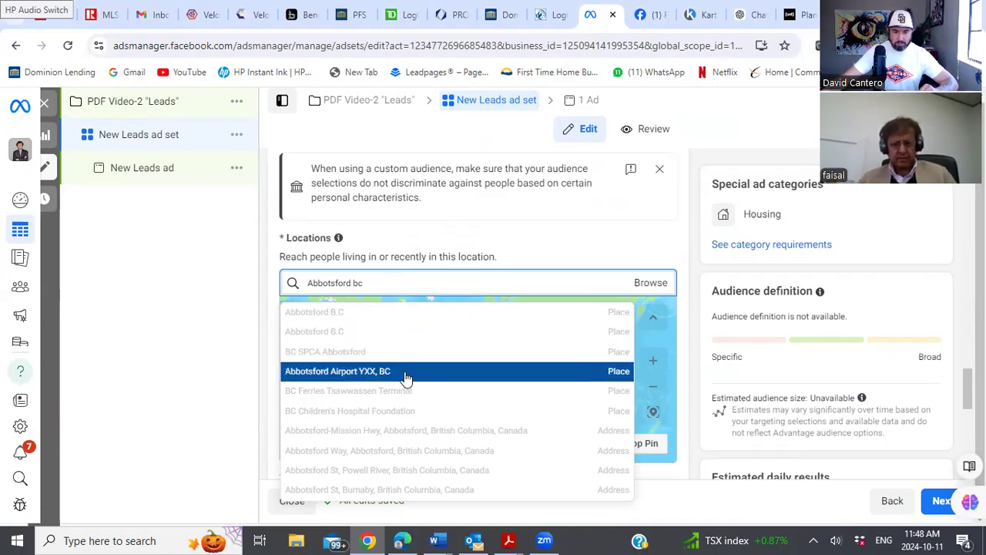
{"action": "triple_click", "coordinate": [307, 286]}
{"action": "type", "text": "city"}
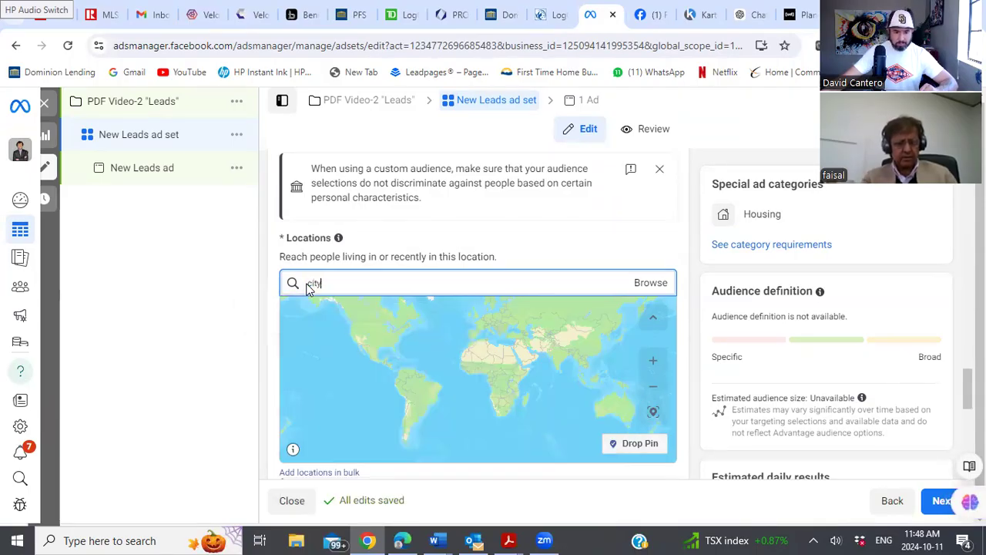
{"action": "type", "text": " of"}
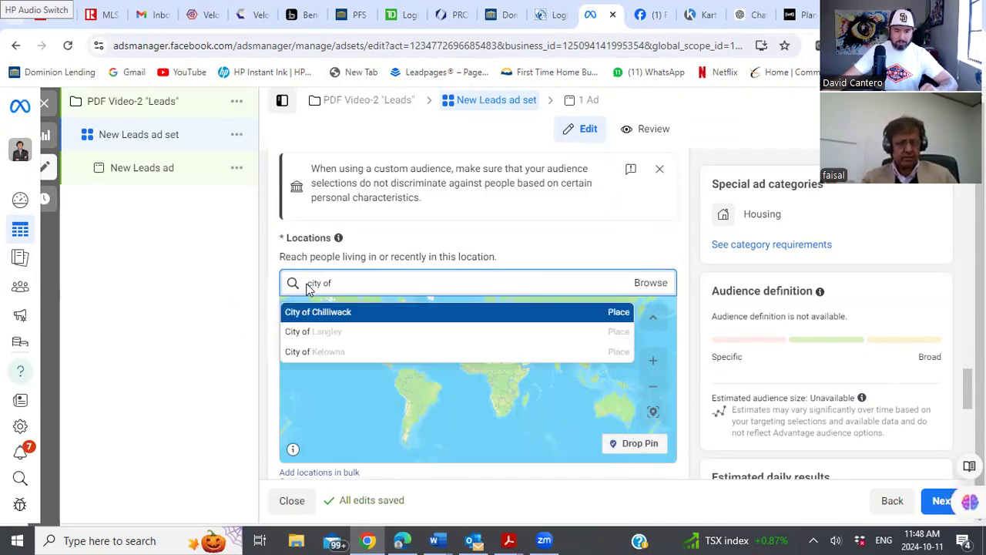
{"action": "key", "text": "BackSpace"}
{"action": "key", "text": "BackSpace"}
{"action": "key", "text": "BackSpace"}
{"action": "key", "text": "BackSpace"}
{"action": "key", "text": "BackSpace"}
{"action": "key", "text": "BackSpace"}
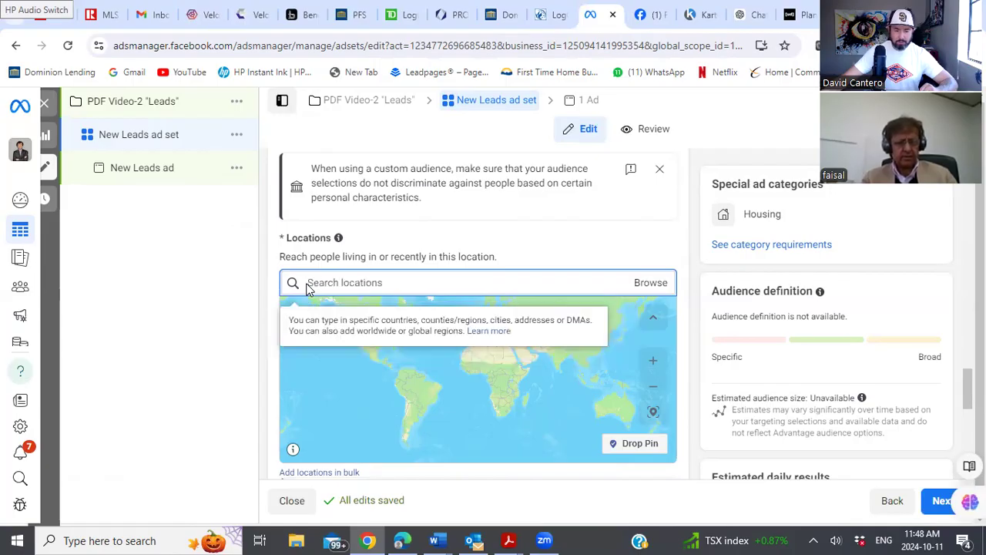
Add the city Abbotsford, British Columbia, Canada as the ad set's location and set its radius to 80 km
{"action": "type", "text": "Abbotsford"}
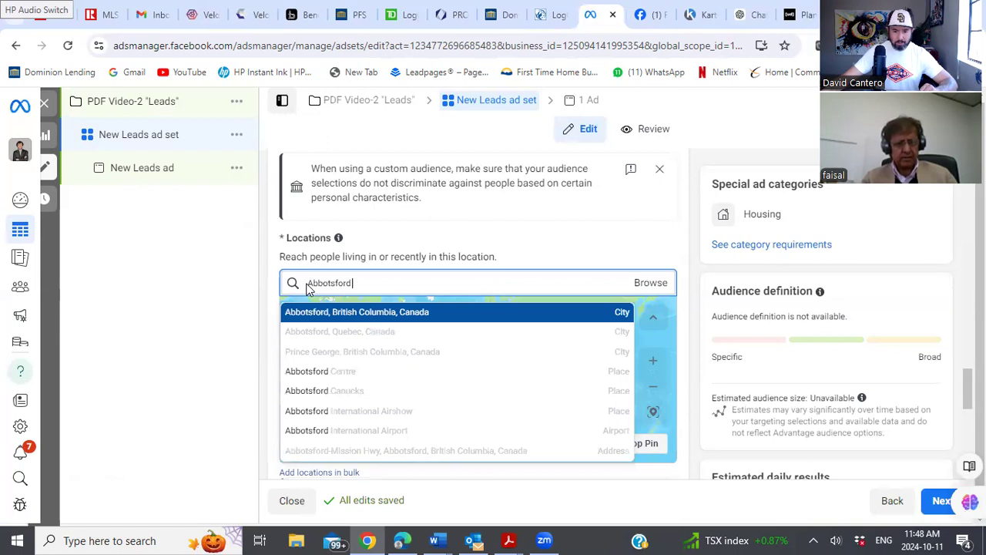
{"action": "left_click", "coordinate": [367, 312]}
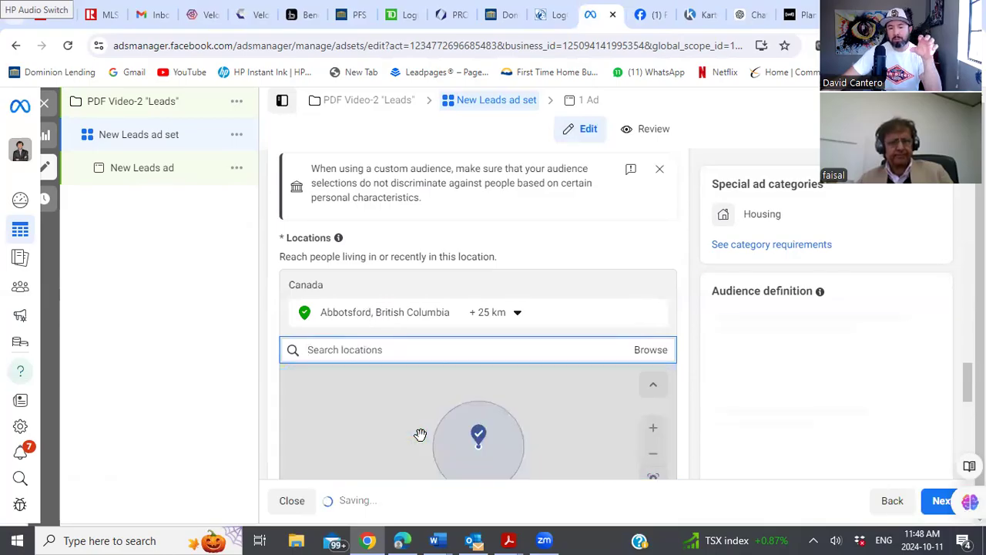
{"action": "left_click", "coordinate": [516, 316]}
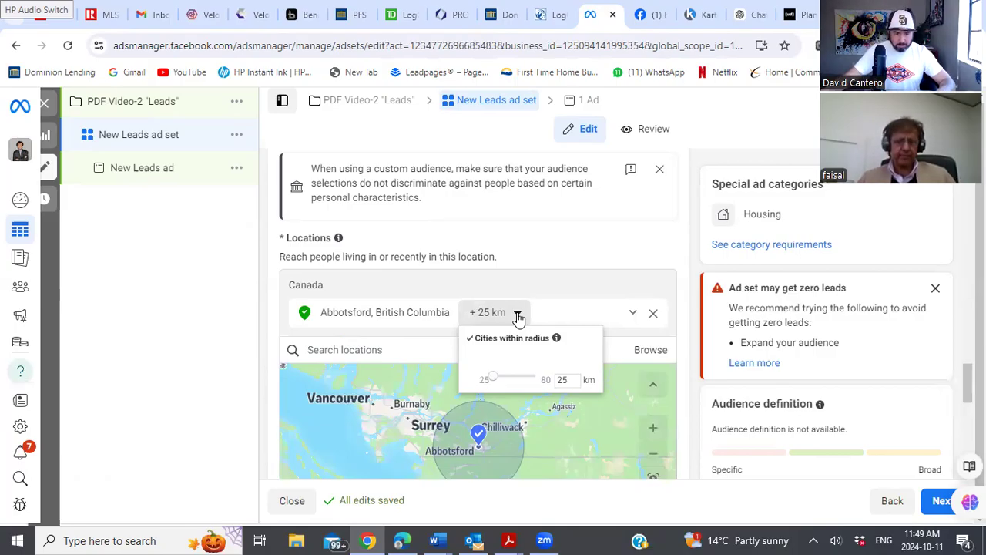
{"action": "left_click_drag", "start_coordinate": [490, 381], "coordinate": [545, 378]}
{"action": "left_click", "coordinate": [611, 301]}
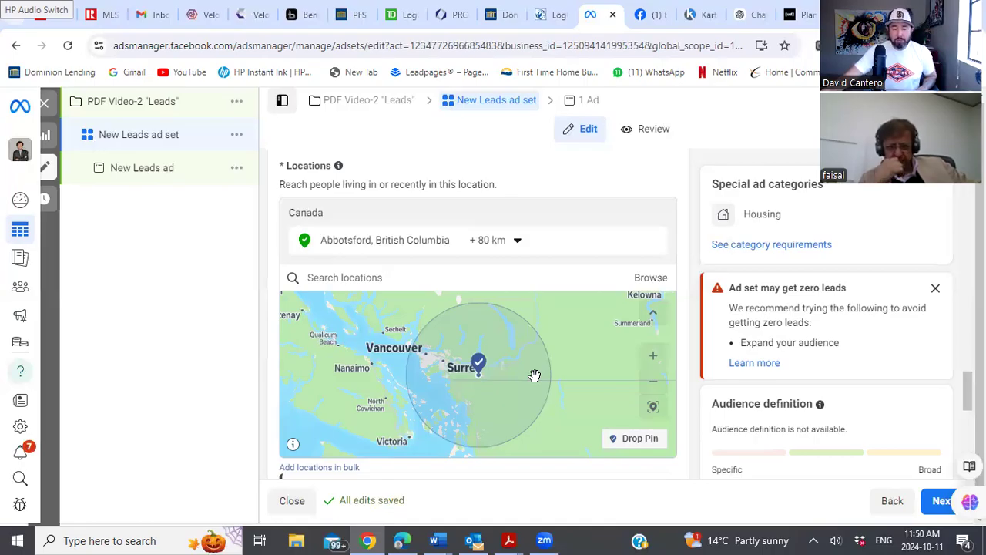
Review the ad set's location map, age, gender, detailed targeting, languages and placements settings
{"action": "scroll", "coordinate": [531, 374], "scroll_direction": "down", "scroll_amount": 2}
{"action": "scroll", "coordinate": [532, 372], "scroll_direction": "up", "scroll_amount": 2}
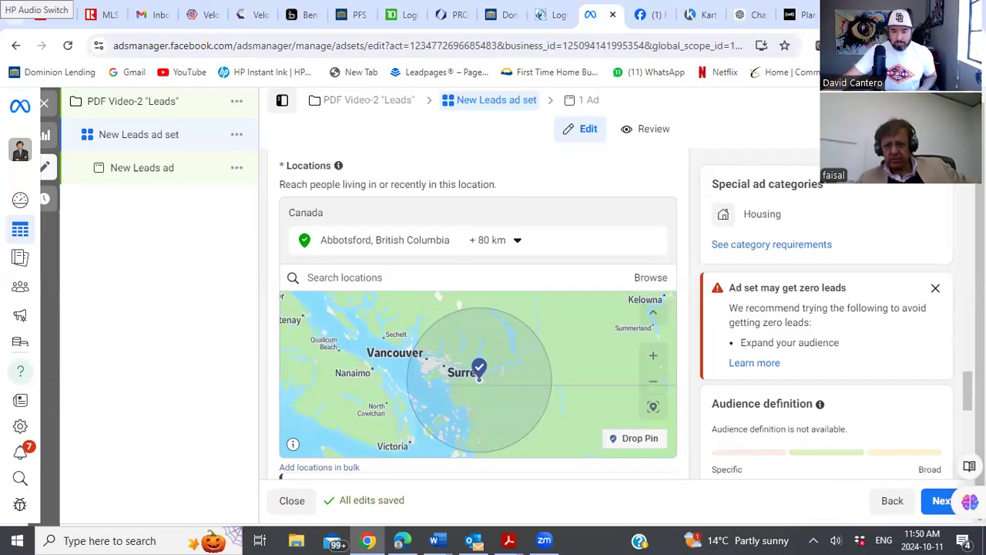
{"action": "scroll", "coordinate": [967, 391], "scroll_direction": "down", "scroll_amount": 3}
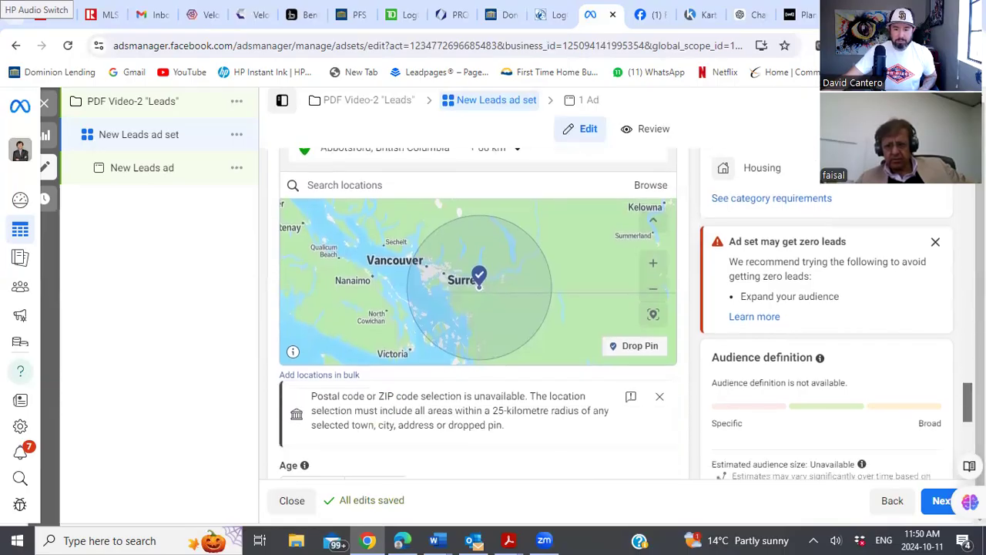
{"action": "scroll", "coordinate": [968, 391], "scroll_direction": "down", "scroll_amount": 2}
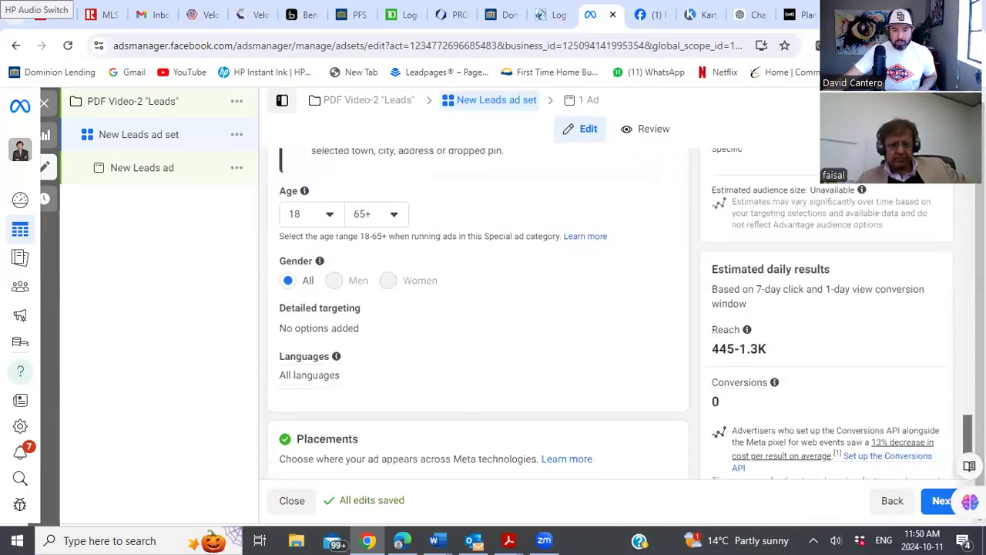
{"action": "scroll", "coordinate": [967, 391], "scroll_direction": "up", "scroll_amount": 1}
{"action": "scroll", "coordinate": [968, 390], "scroll_direction": "down", "scroll_amount": 2}
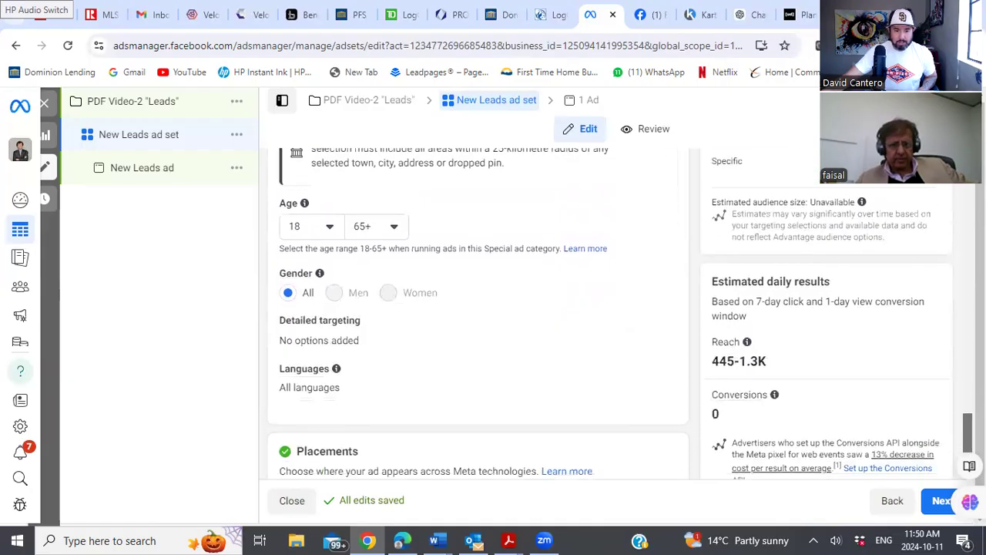
{"action": "scroll", "coordinate": [967, 391], "scroll_direction": "down", "scroll_amount": 1}
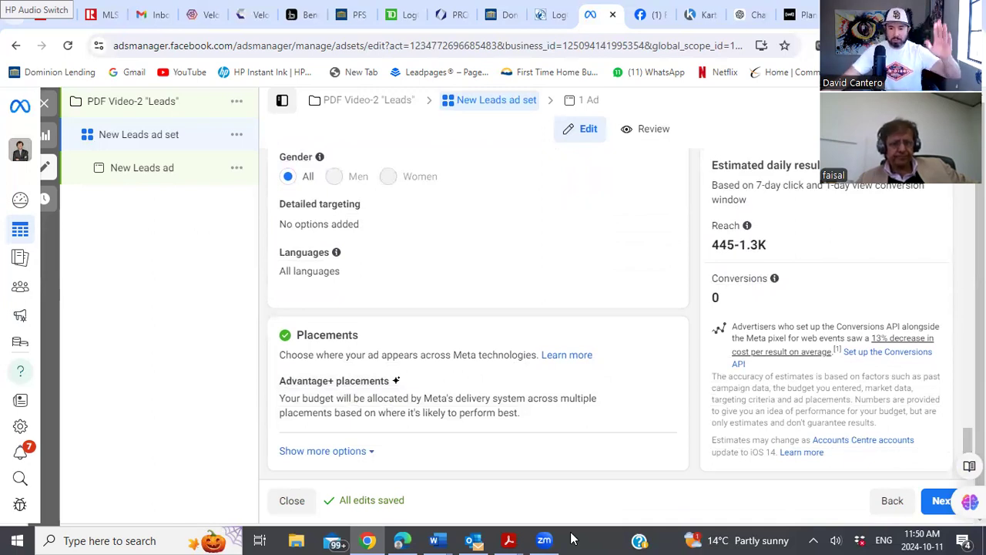
Replace the ad set's default name with "CAD $10"
{"action": "scroll", "coordinate": [619, 418], "scroll_direction": "up", "scroll_amount": 8}
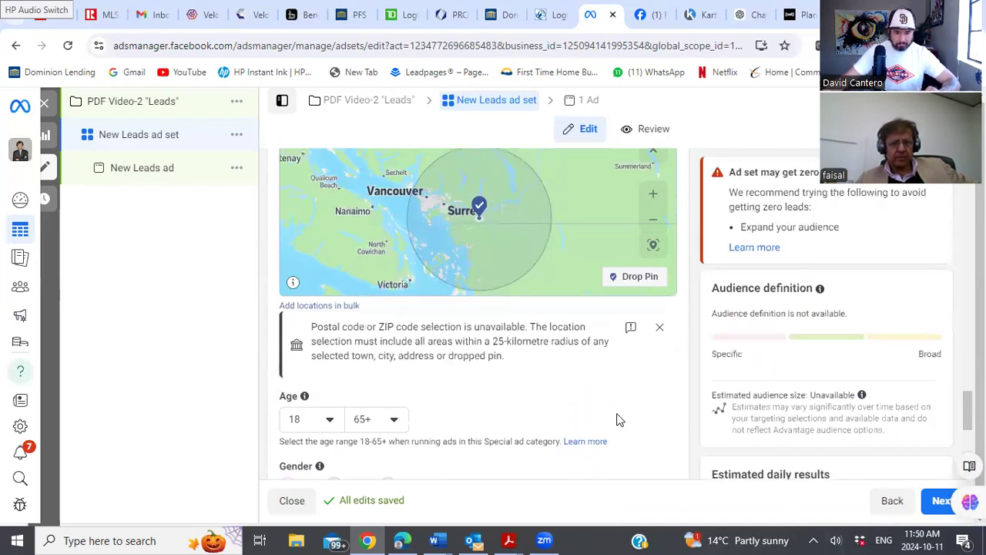
{"action": "scroll", "coordinate": [618, 418], "scroll_direction": "up", "scroll_amount": 15}
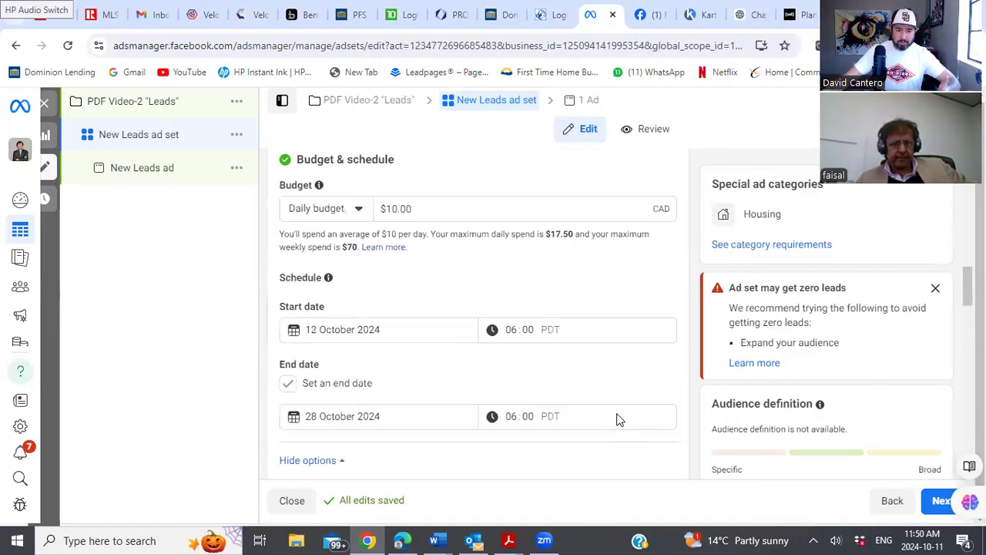
{"action": "scroll", "coordinate": [619, 418], "scroll_direction": "up", "scroll_amount": 15}
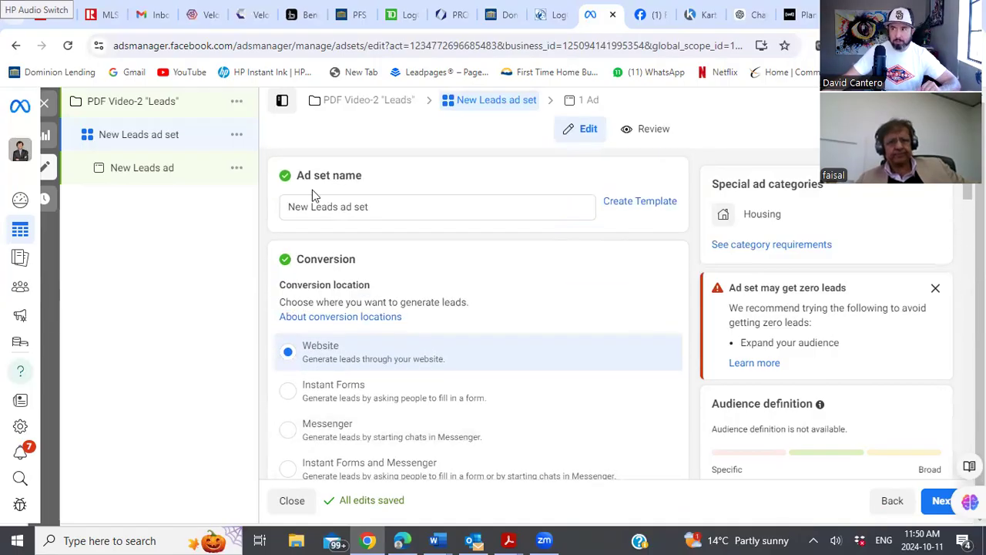
{"action": "left_click", "coordinate": [393, 206]}
{"action": "key", "text": "BackSpace"}
{"action": "key", "text": "BackSpace"}
{"action": "key", "text": "BackSpace"}
{"action": "key", "text": "BackSpace"}
{"action": "key", "text": "BackSpace"}
{"action": "key", "text": "BackSpace"}
{"action": "key", "text": "BackSpace"}
{"action": "key", "text": "BackSpace"}
{"action": "key", "text": "BackSpace"}
{"action": "key", "text": "BackSpace"}
{"action": "key", "text": "BackSpace"}
{"action": "key", "text": "BackSpace"}
{"action": "key", "text": "BackSpace"}
{"action": "key", "text": "BackSpace"}
{"action": "key", "text": "BackSpace"}
{"action": "key", "text": "BackSpace"}
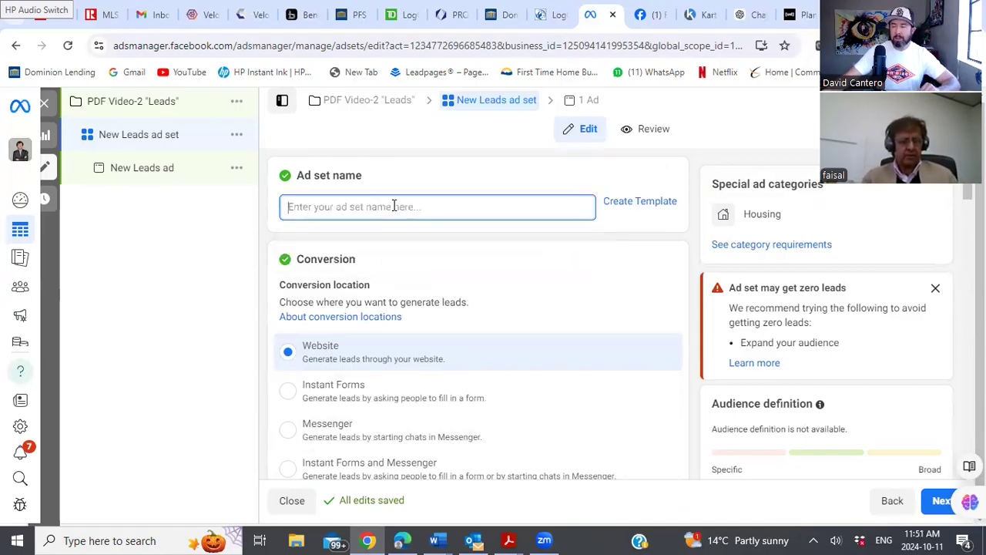
{"action": "type", "text": "CAD"}
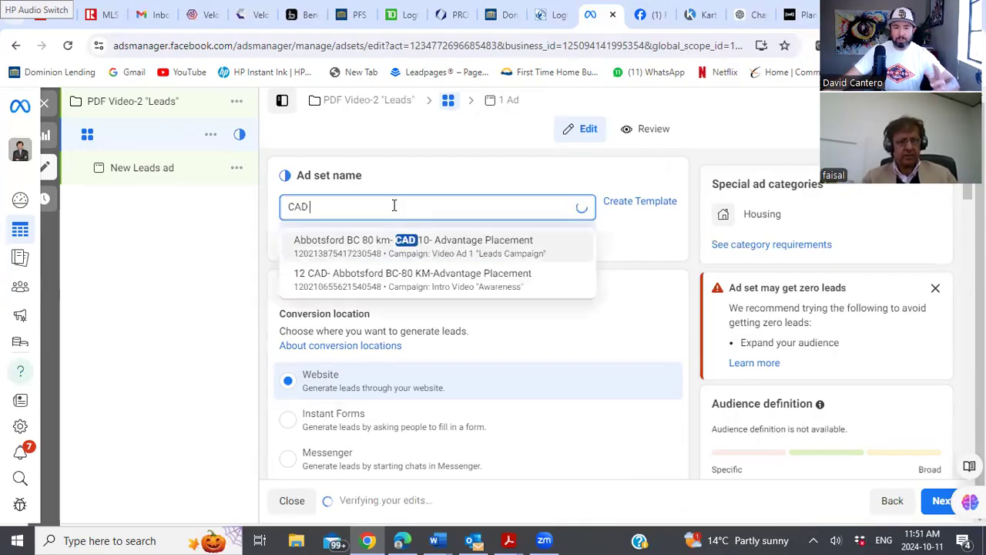
{"action": "type", "text": " $10"}
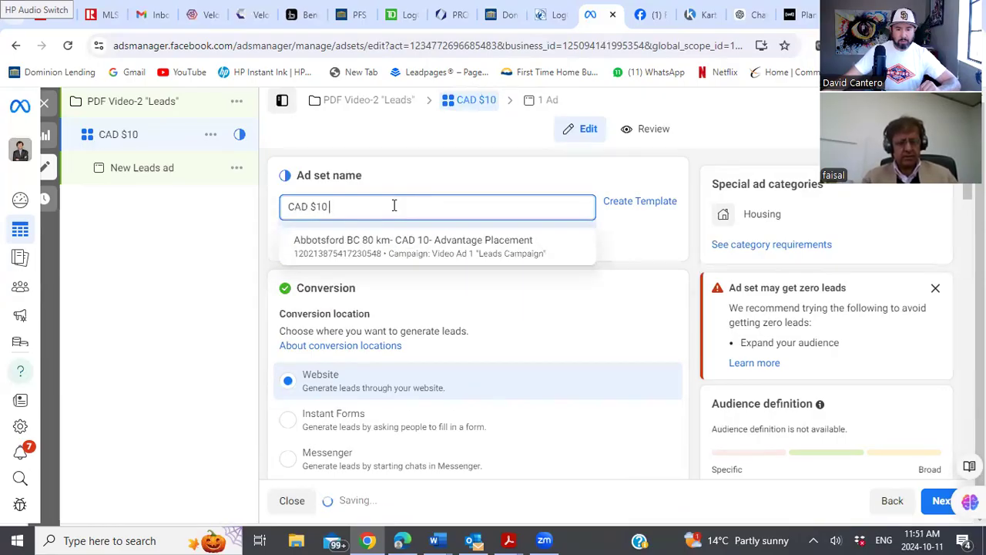
{"action": "type", "text": " \"pdf"}
{"action": "key", "text": "ctrl+shift+Left"}
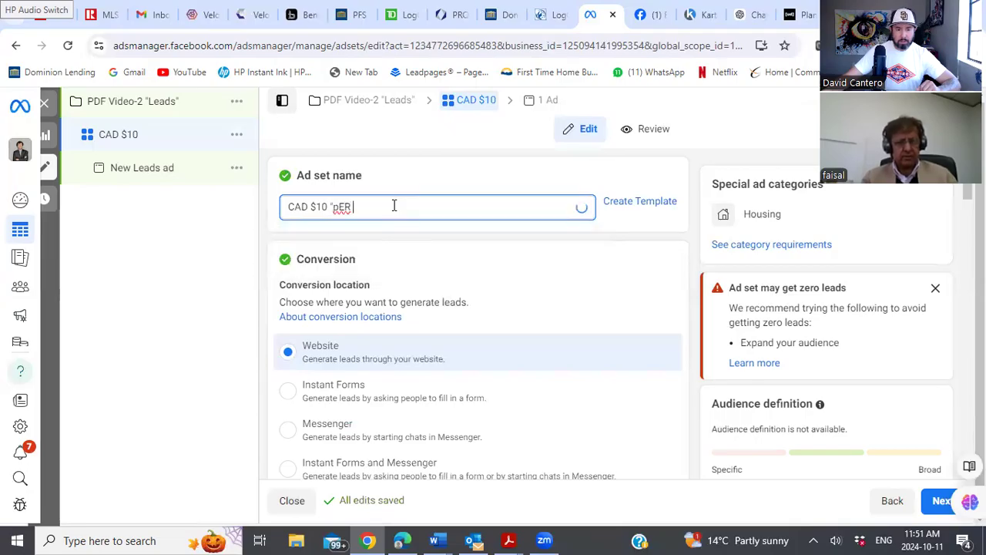
{"action": "key", "text": "BackSpace"}
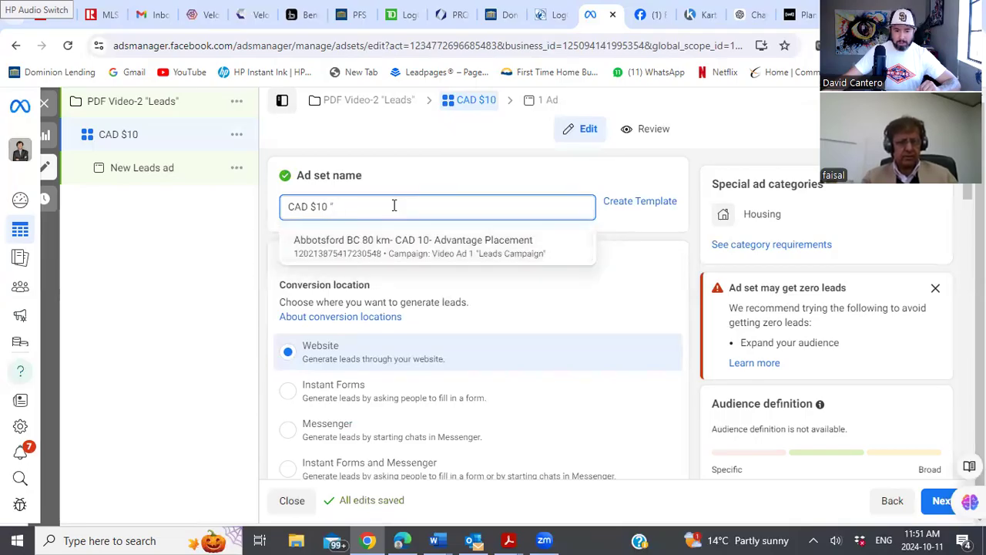
{"action": "type", "text": "Per"}
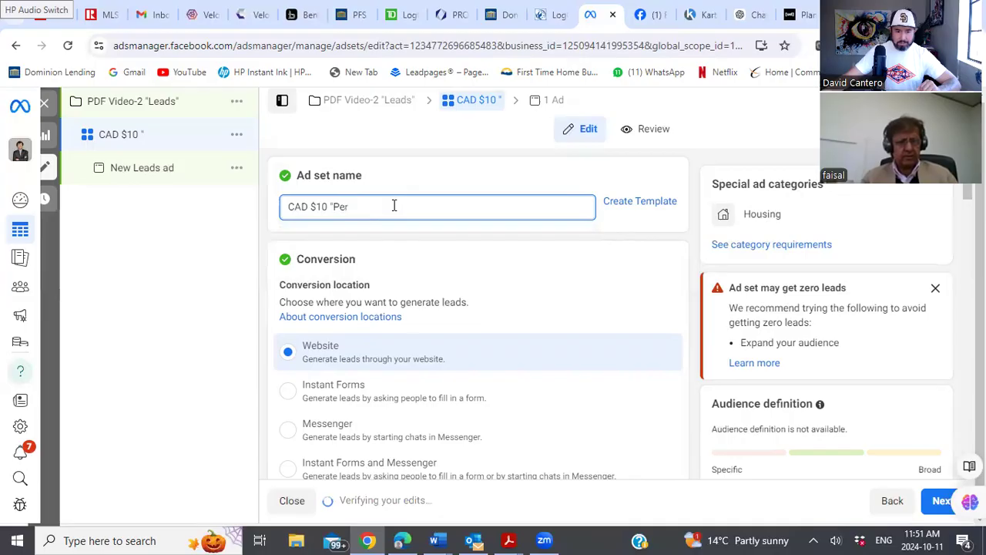
{"action": "key", "text": "ctrl+BackSpace"}
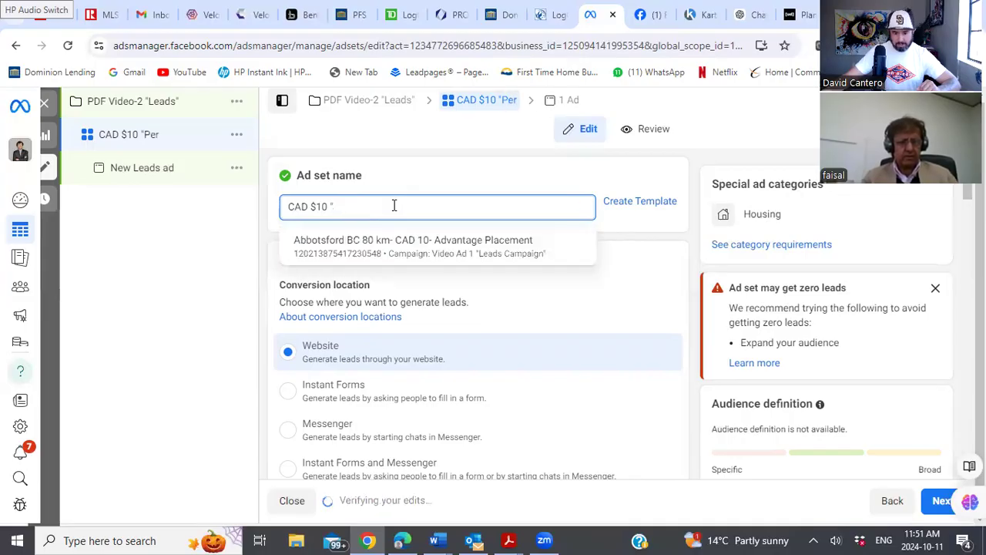
Reuse the suggested earlier ad set name and extend it to "Abbotsford BC 80 km- CAD 10- Advantage Placement-Retargeting", correcting the spelling
{"action": "left_click", "coordinate": [348, 243]}
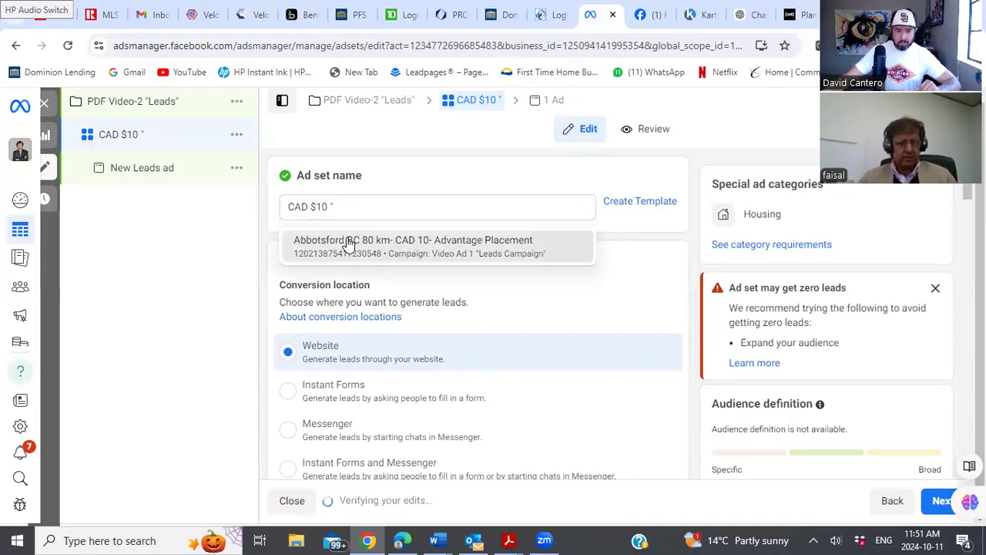
{"action": "left_click", "coordinate": [348, 243]}
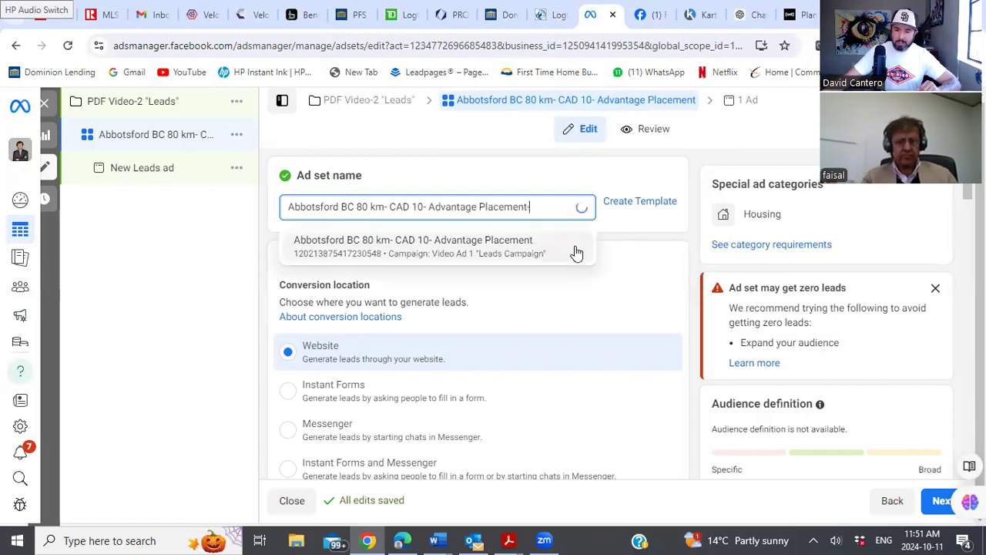
{"action": "type", "text": "Reta"}
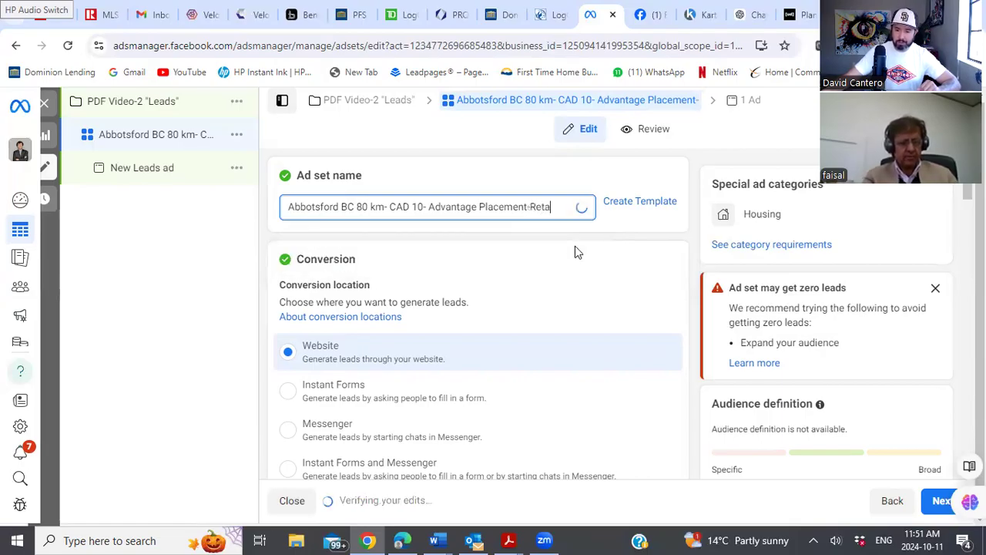
{"action": "type", "text": "rgetting"}
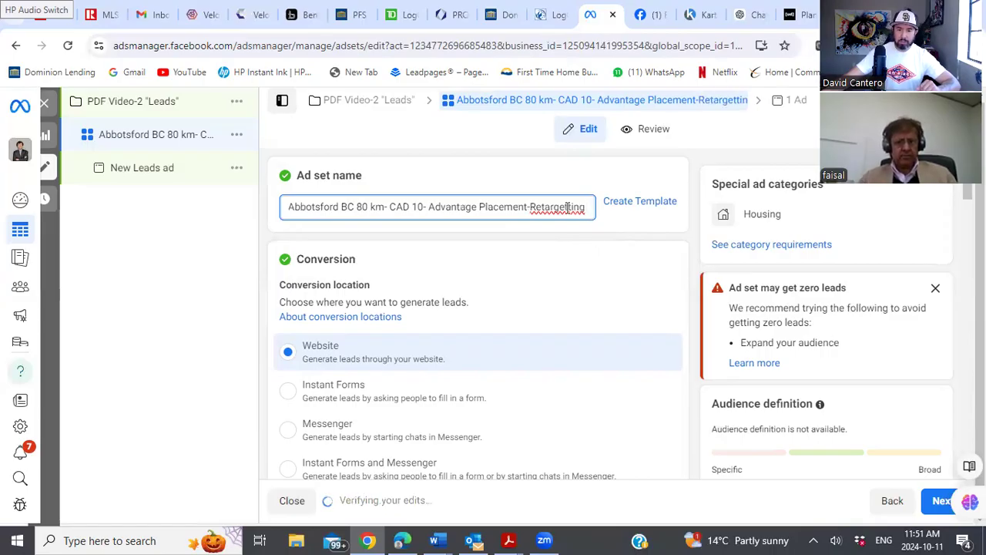
{"action": "right_click", "coordinate": [567, 210]}
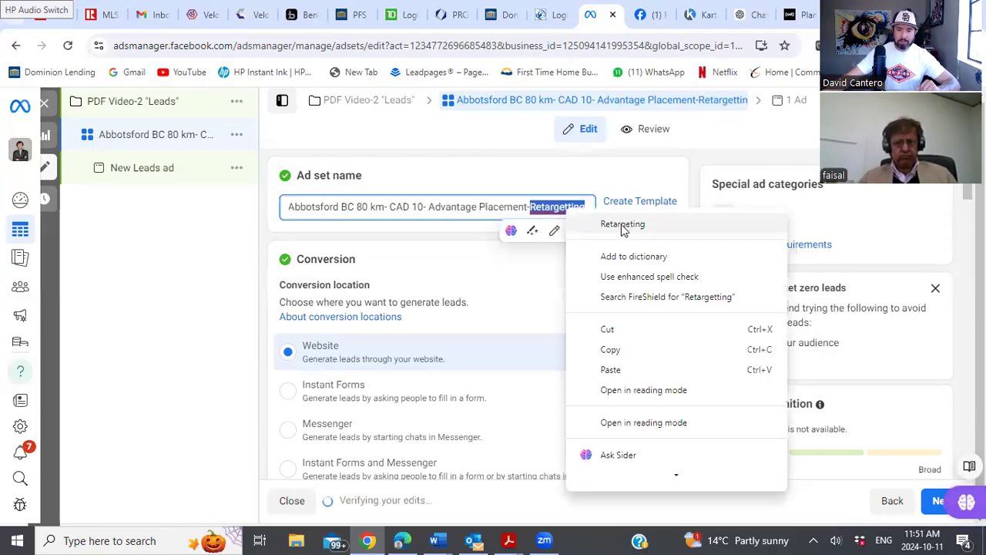
{"action": "left_click", "coordinate": [621, 224]}
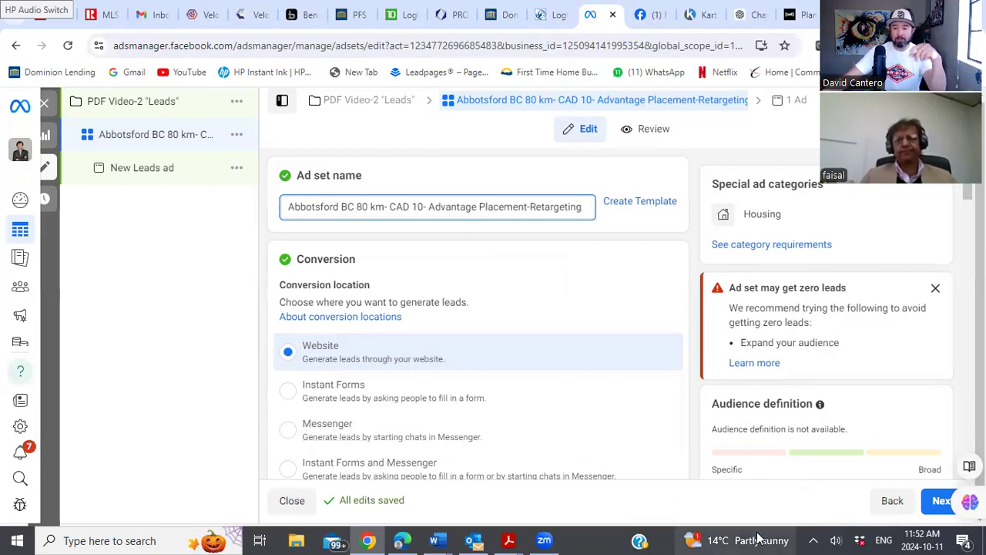
Proceed to the campaign's ad and rename it "PDF Video 2"
{"action": "left_click", "coordinate": [936, 502]}
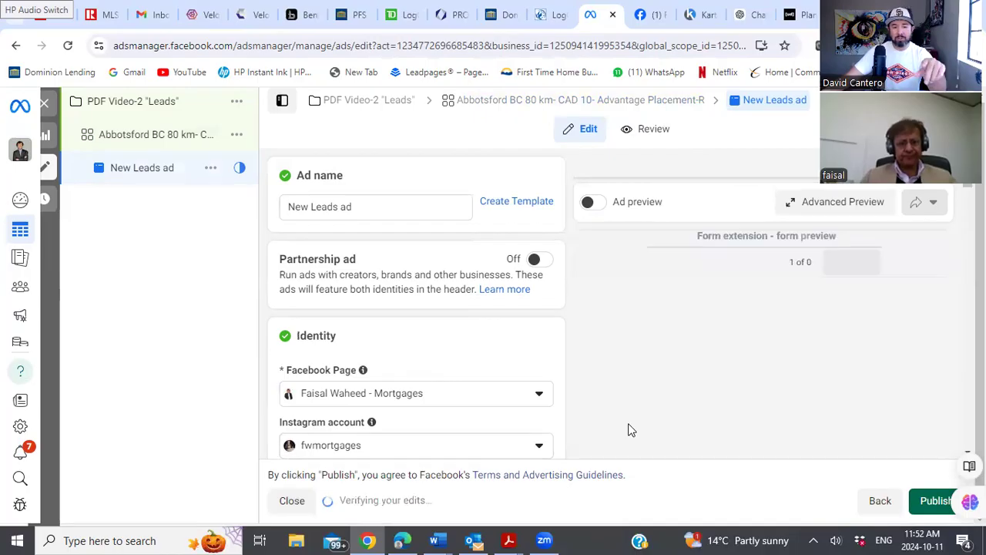
{"action": "scroll", "coordinate": [522, 440], "scroll_direction": "down", "scroll_amount": 2}
{"action": "scroll", "coordinate": [521, 440], "scroll_direction": "up", "scroll_amount": 2}
{"action": "left_click", "coordinate": [377, 208]}
{"action": "key", "text": "BackSpace"}
{"action": "key", "text": "BackSpace"}
{"action": "key", "text": "BackSpace"}
{"action": "key", "text": "BackSpace"}
{"action": "key", "text": "BackSpace"}
{"action": "key", "text": "BackSpace"}
{"action": "key", "text": "BackSpace"}
{"action": "key", "text": "BackSpace"}
{"action": "key", "text": "BackSpace"}
{"action": "key", "text": "BackSpace"}
{"action": "key", "text": "BackSpace"}
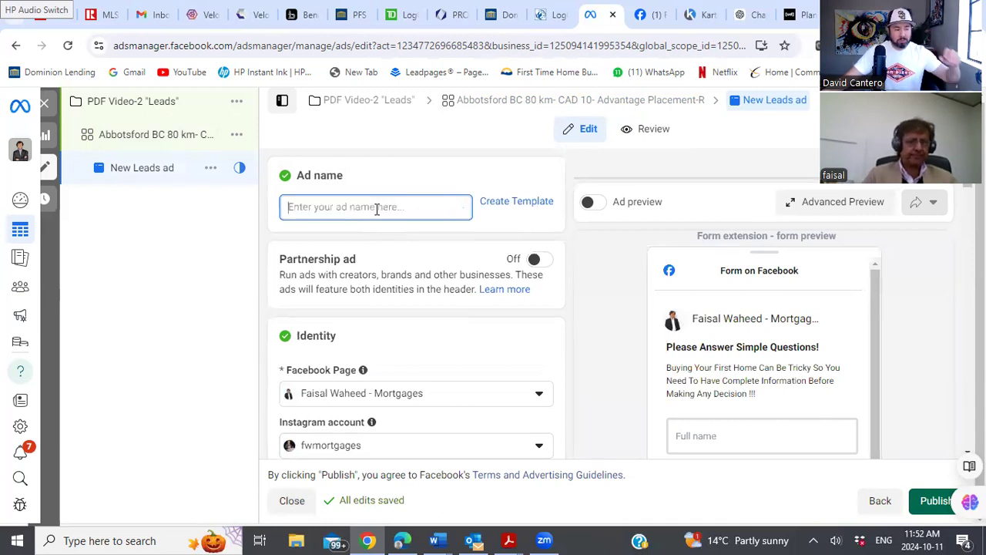
{"action": "type", "text": "PDF"}
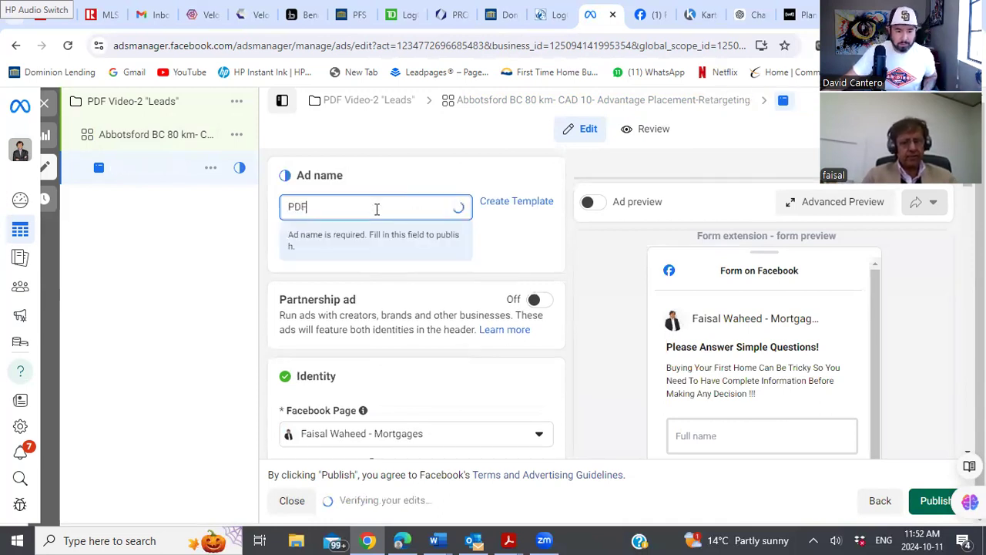
{"action": "type", "text": " Video"}
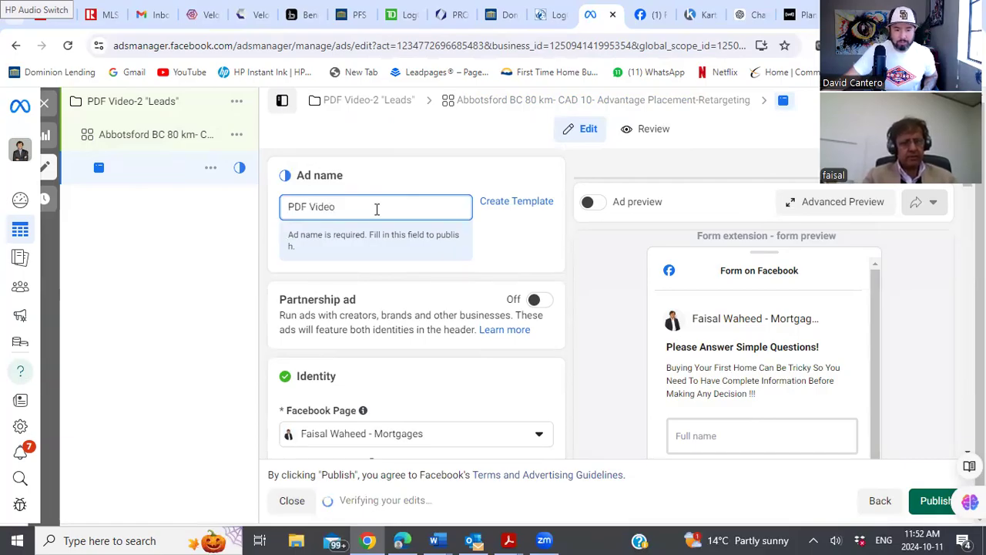
{"action": "type", "text": " 2"}
{"action": "left_click", "coordinate": [614, 336]}
{"action": "scroll", "coordinate": [622, 345], "scroll_direction": "down", "scroll_amount": 1}
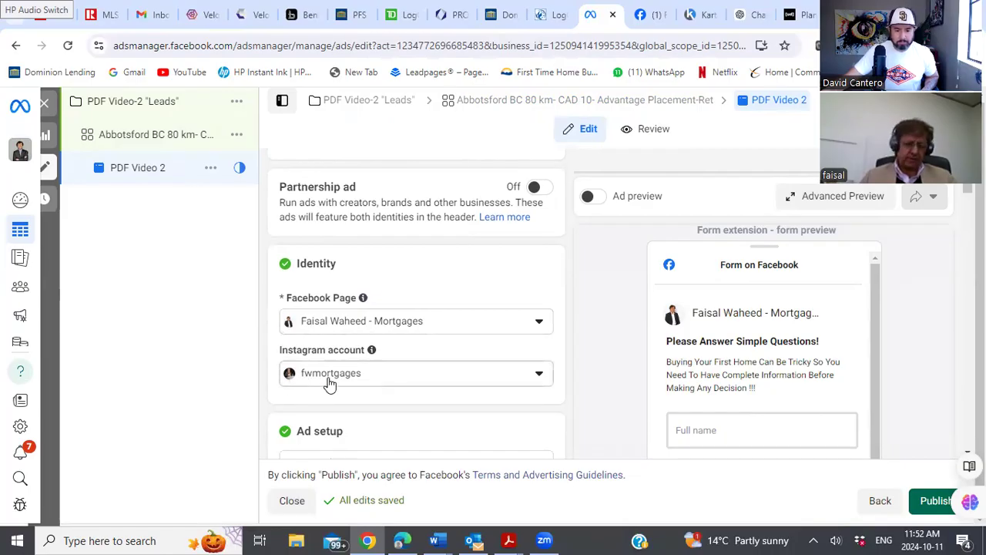
Set the ad setup of PDF Video 2 to use an existing post
{"action": "scroll", "coordinate": [408, 438], "scroll_direction": "down", "scroll_amount": 1}
{"action": "scroll", "coordinate": [415, 420], "scroll_direction": "down", "scroll_amount": 5}
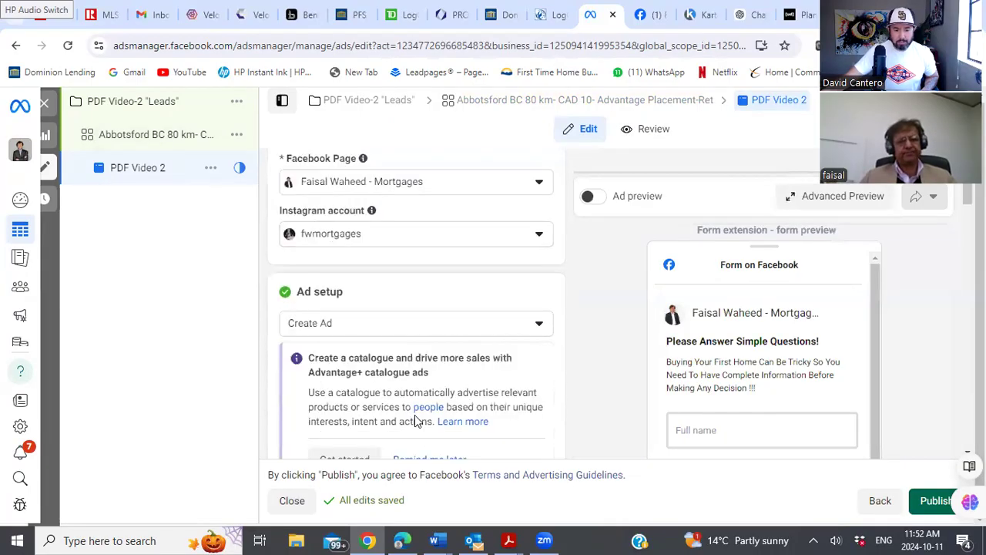
{"action": "scroll", "coordinate": [414, 420], "scroll_direction": "down", "scroll_amount": 2}
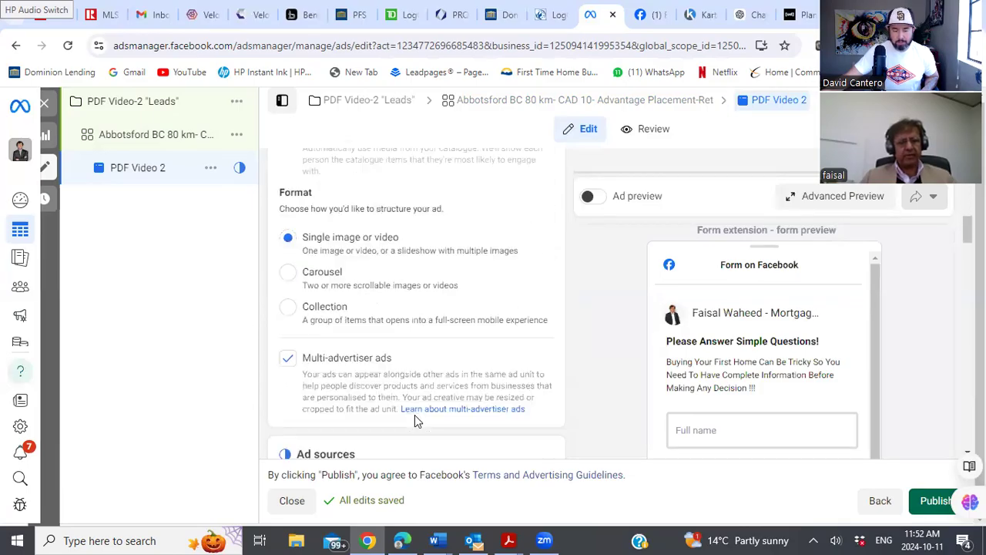
{"action": "scroll", "coordinate": [414, 419], "scroll_direction": "up", "scroll_amount": 3}
{"action": "scroll", "coordinate": [415, 420], "scroll_direction": "up", "scroll_amount": 2}
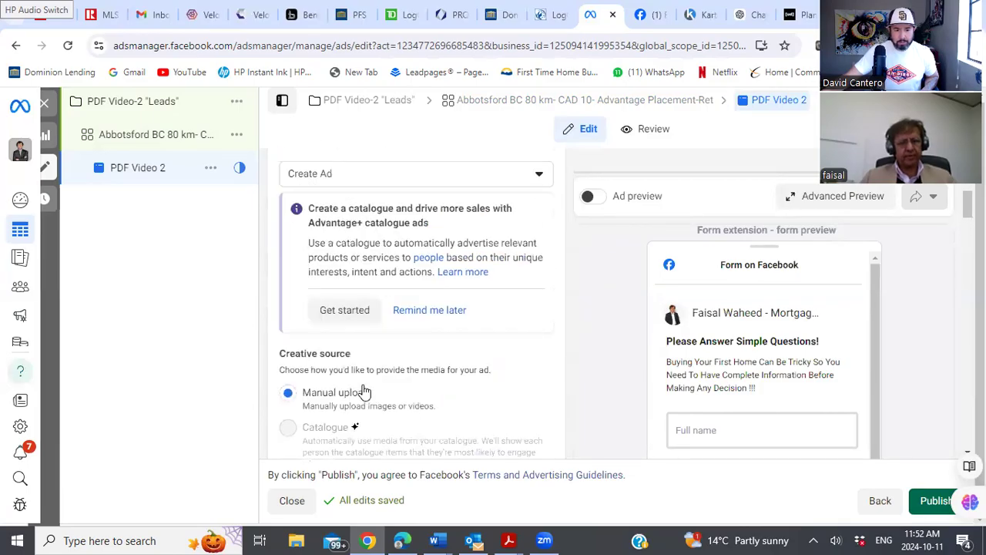
{"action": "scroll", "coordinate": [339, 354], "scroll_direction": "up", "scroll_amount": 1}
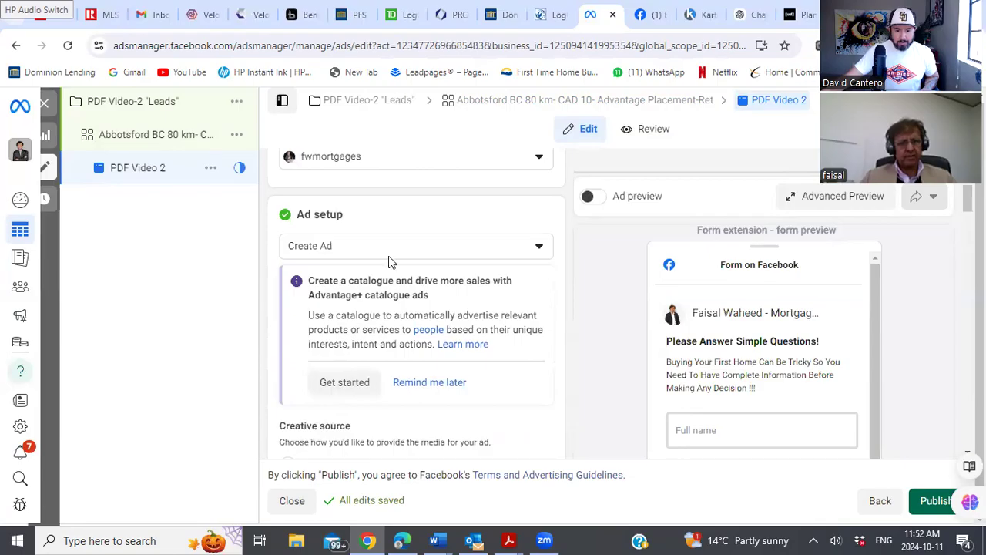
{"action": "left_click", "coordinate": [540, 249]}
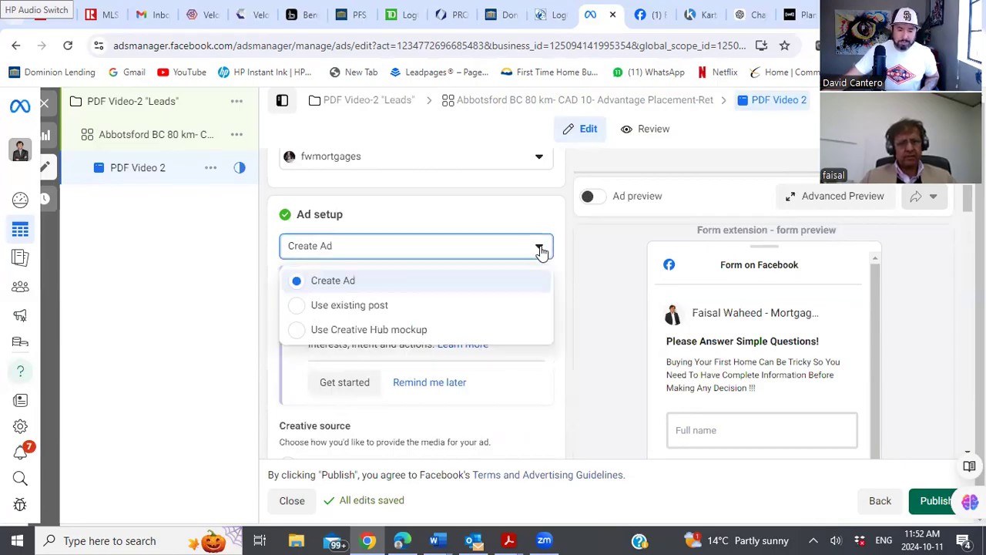
{"action": "left_click", "coordinate": [295, 307]}
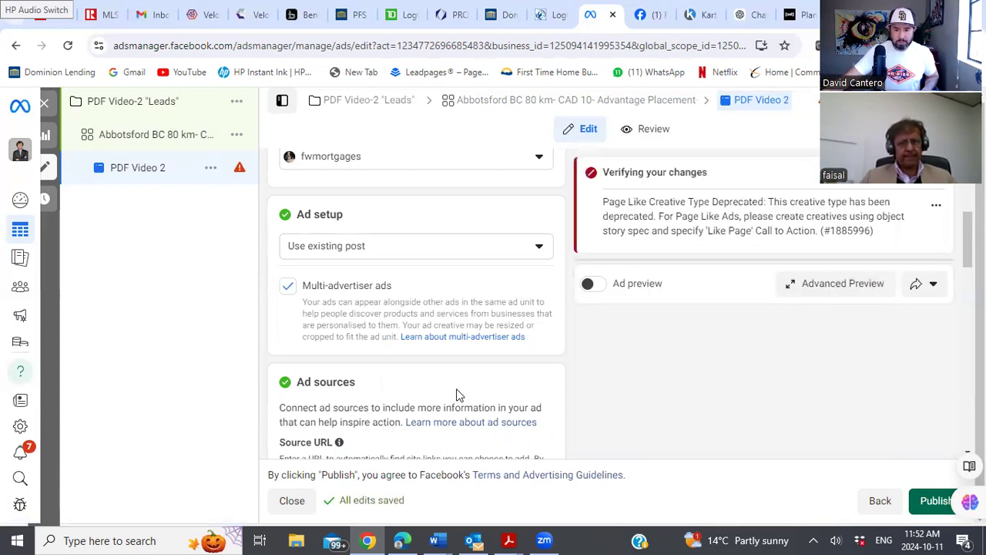
Select the 11 October 2024 Facebook video post "Thinking about buying your first home" as the ad creative
{"action": "scroll", "coordinate": [456, 394], "scroll_direction": "down", "scroll_amount": 5}
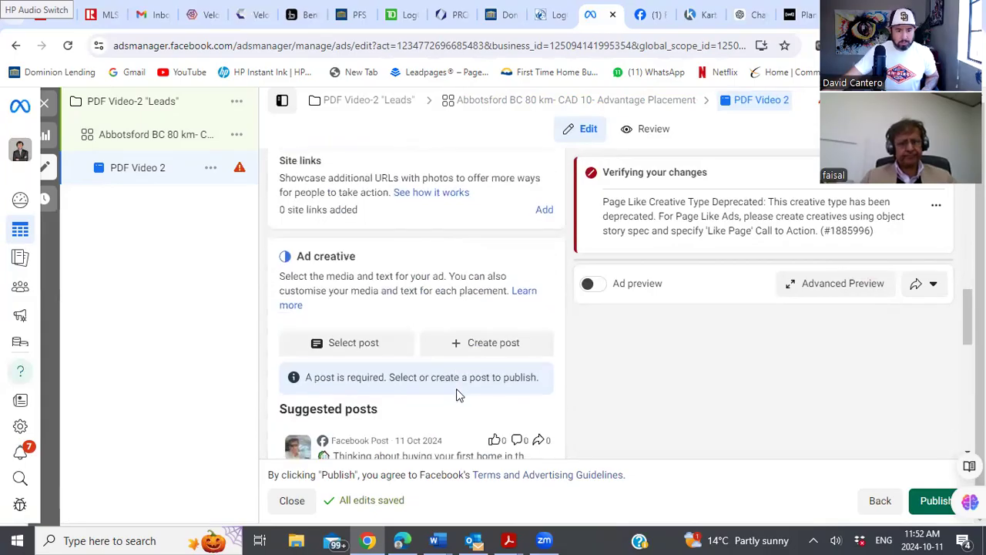
{"action": "scroll", "coordinate": [456, 395], "scroll_direction": "down", "scroll_amount": 2}
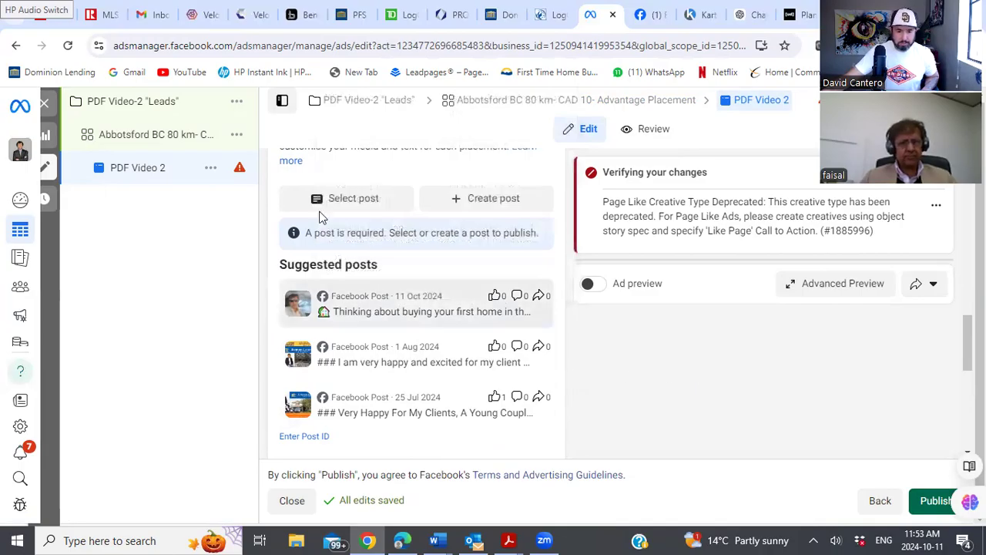
{"action": "left_click", "coordinate": [341, 199]}
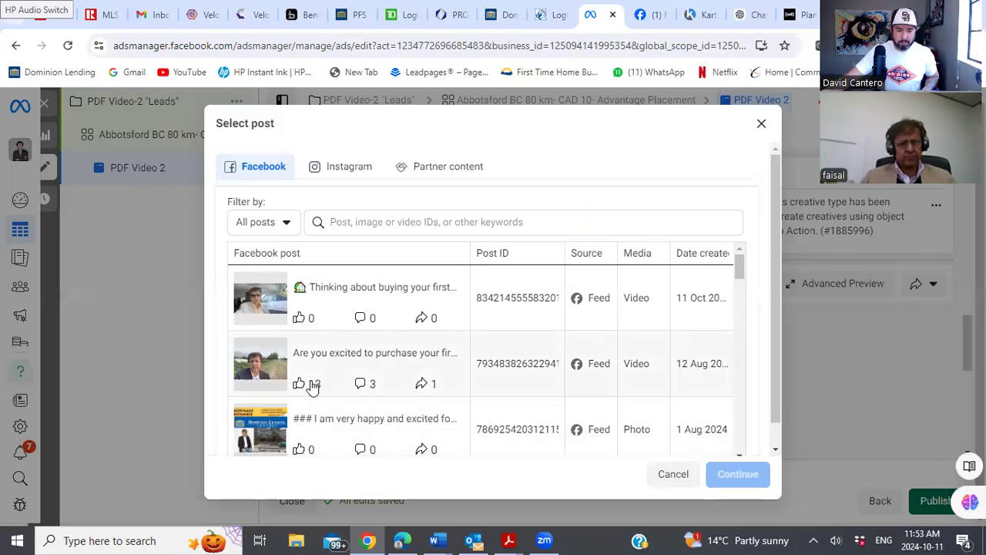
{"action": "left_click", "coordinate": [266, 301]}
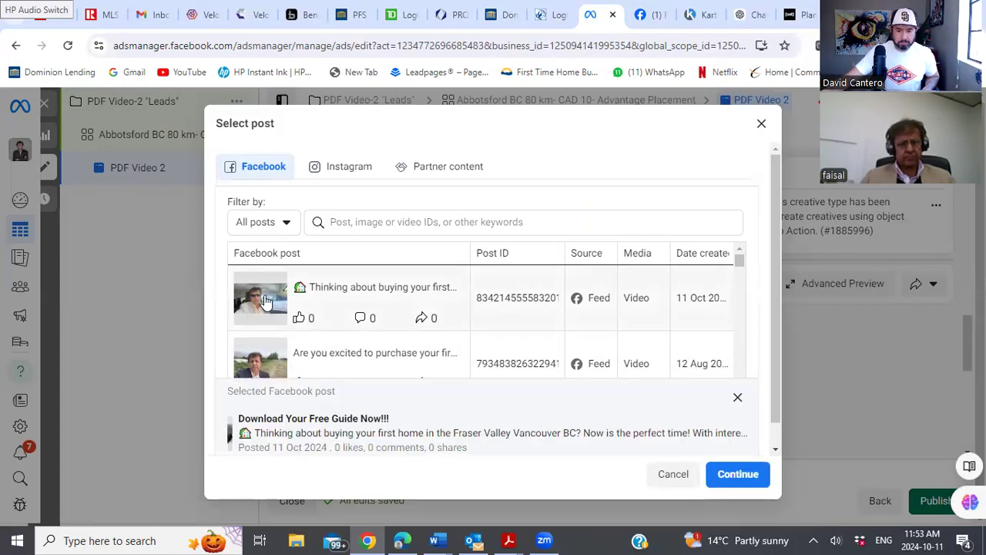
{"action": "left_click", "coordinate": [737, 475]}
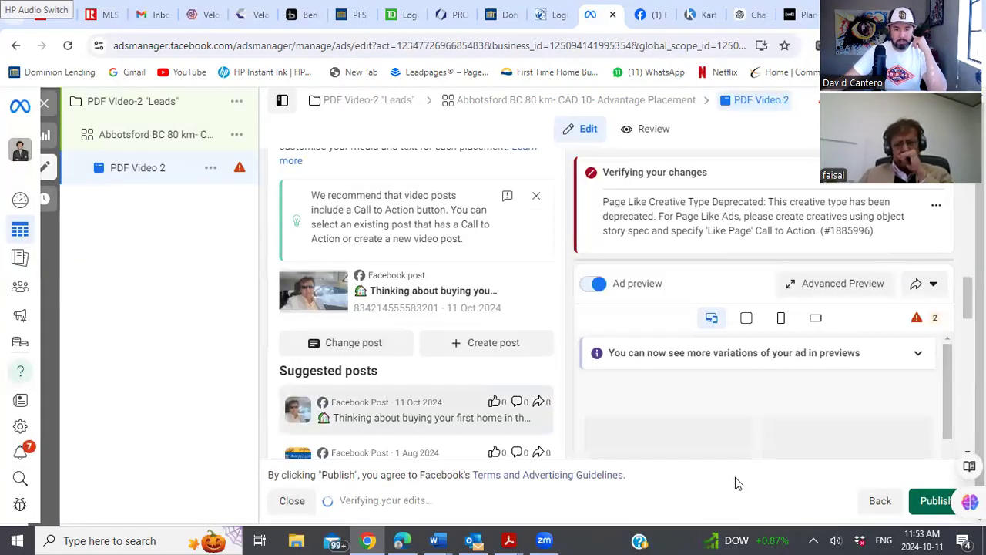
Open the call-to-action settings for adding a button to the selected post
{"action": "scroll", "coordinate": [501, 425], "scroll_direction": "down", "scroll_amount": 2}
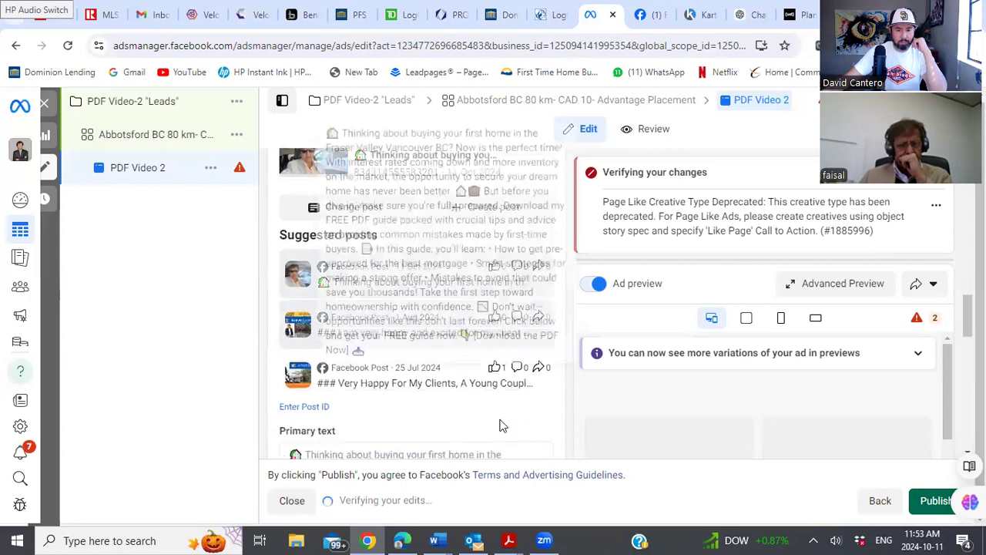
{"action": "scroll", "coordinate": [501, 426], "scroll_direction": "down", "scroll_amount": 6}
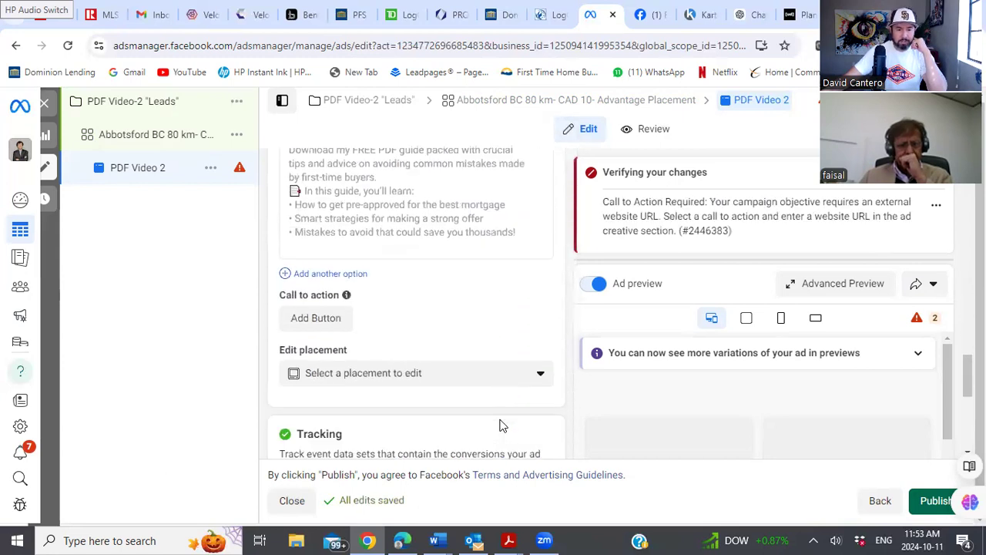
{"action": "scroll", "coordinate": [501, 425], "scroll_direction": "down", "scroll_amount": 4}
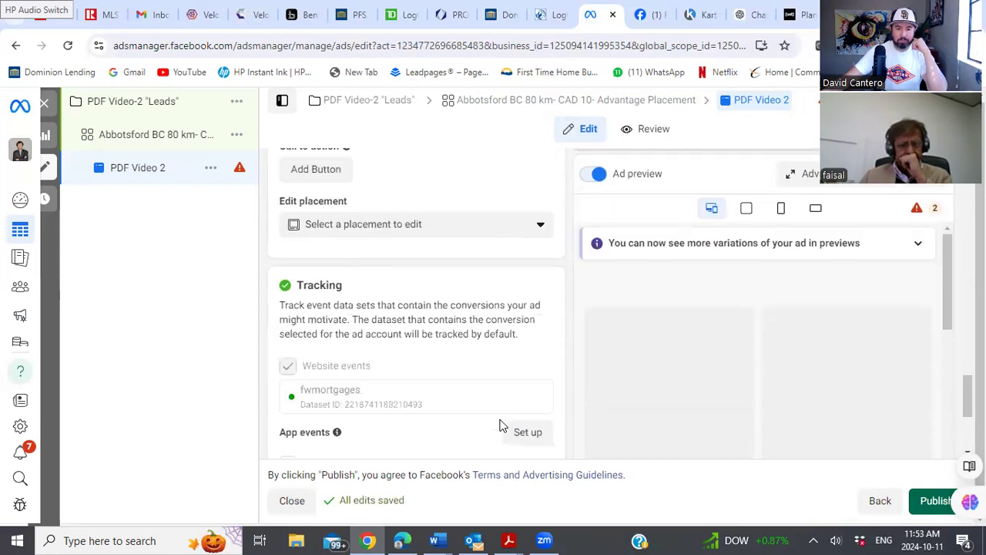
{"action": "scroll", "coordinate": [500, 425], "scroll_direction": "down", "scroll_amount": 1}
{"action": "scroll", "coordinate": [501, 425], "scroll_direction": "up", "scroll_amount": 3}
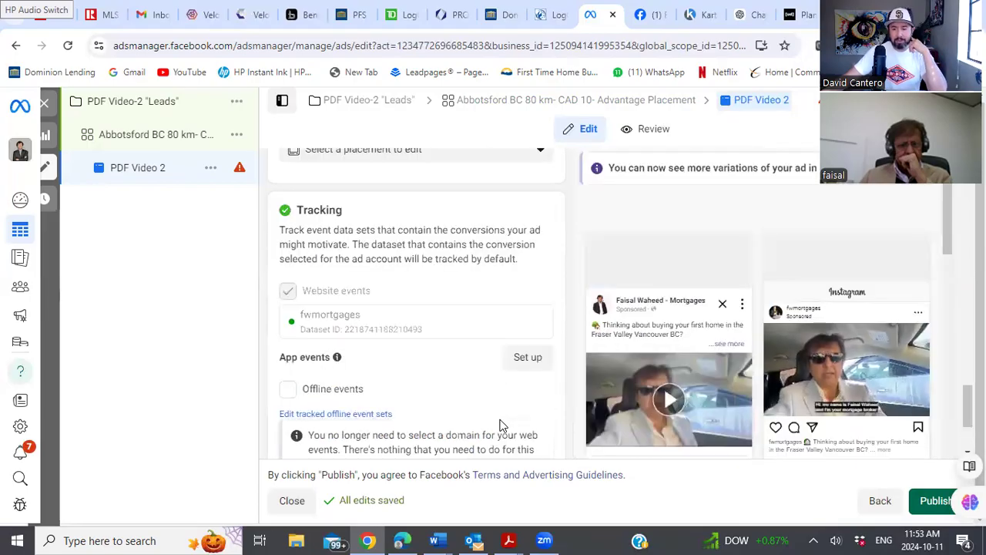
{"action": "scroll", "coordinate": [501, 425], "scroll_direction": "up", "scroll_amount": 1}
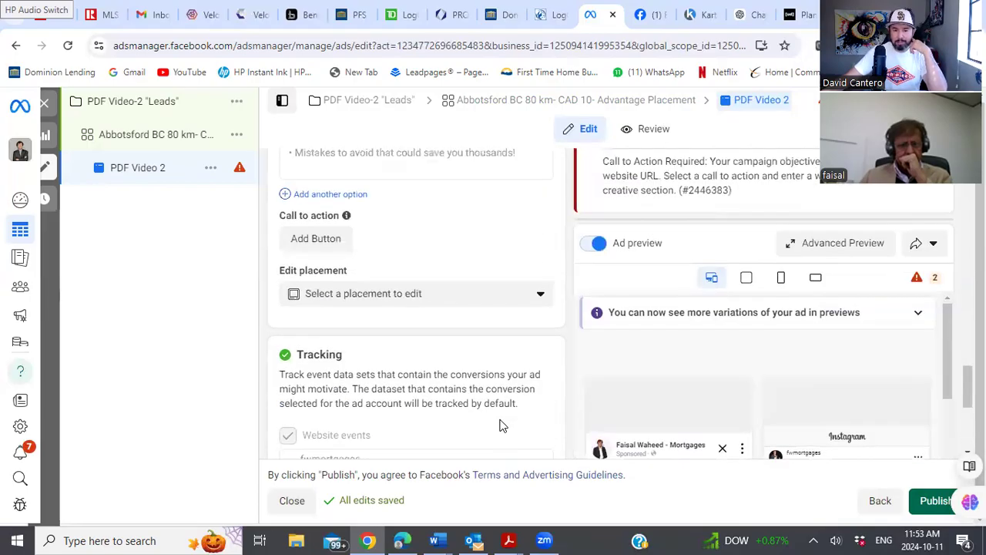
{"action": "left_click", "coordinate": [318, 240]}
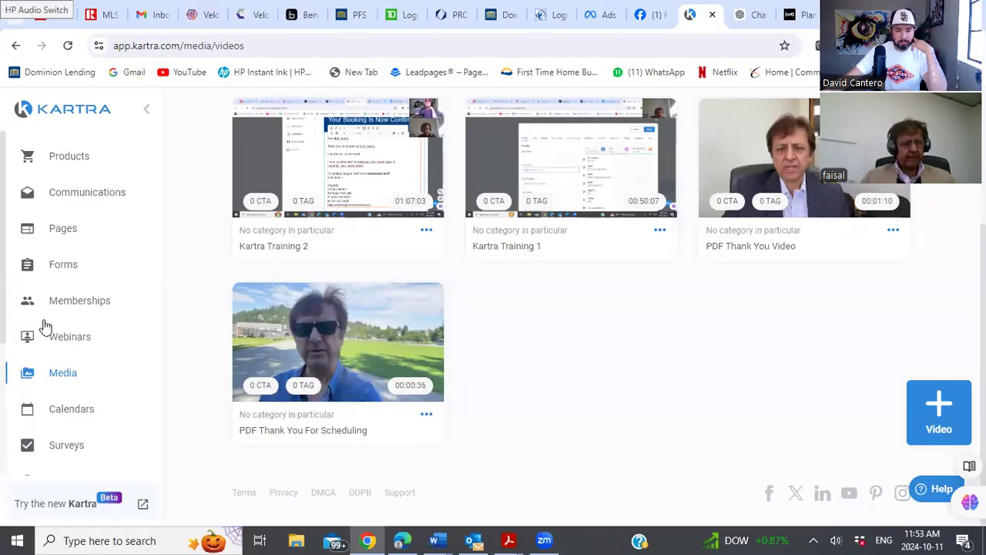
Switch to Kartra and open the publishing options of the page named PDF Landing Page
{"action": "left_click", "coordinate": [67, 228]}
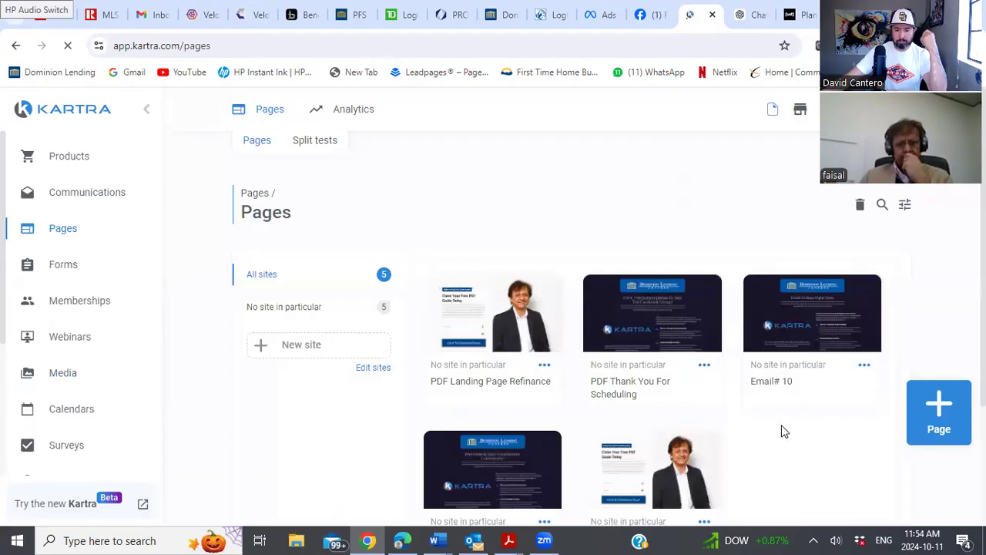
{"action": "scroll", "coordinate": [781, 425], "scroll_direction": "down", "scroll_amount": 2}
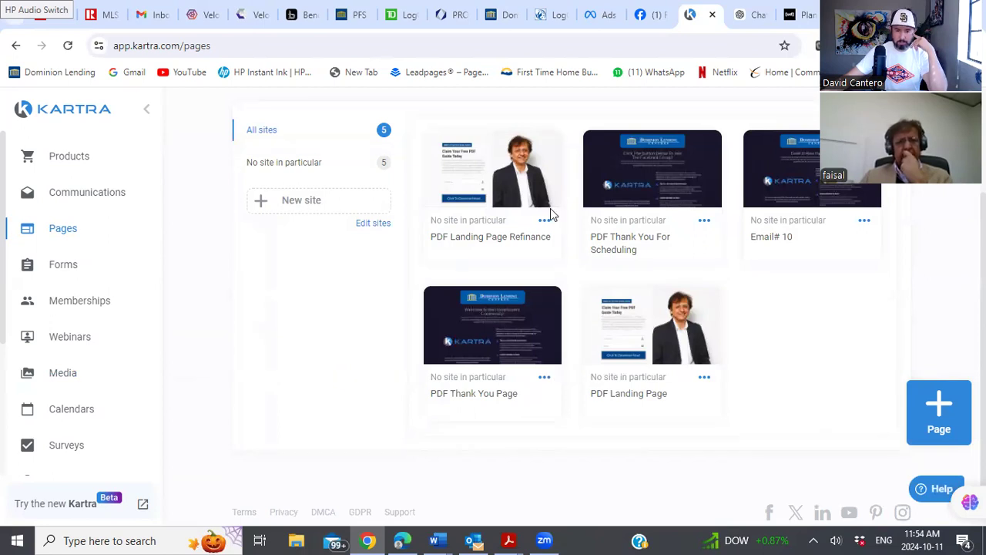
{"action": "scroll", "coordinate": [527, 263], "scroll_direction": "up", "scroll_amount": 2}
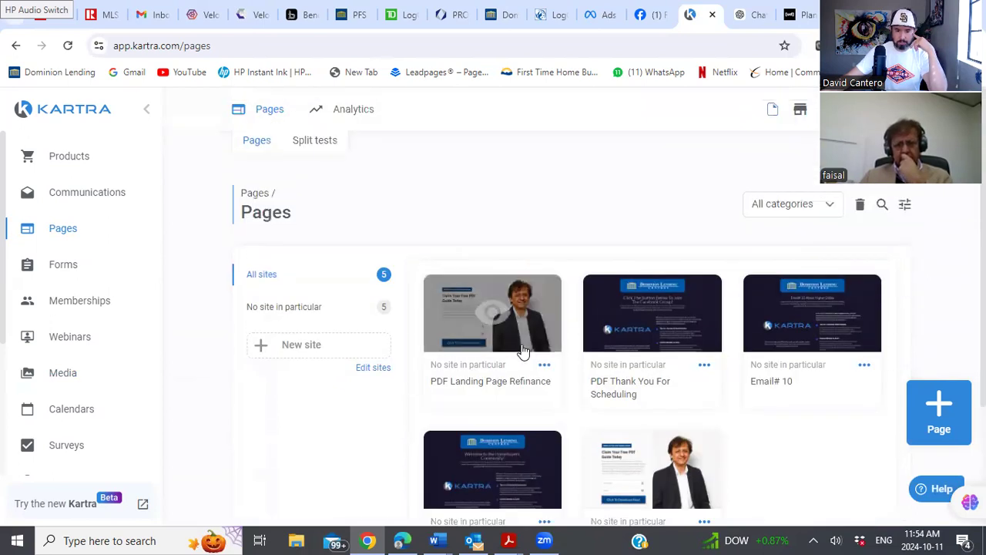
{"action": "scroll", "coordinate": [626, 392], "scroll_direction": "down", "scroll_amount": 2}
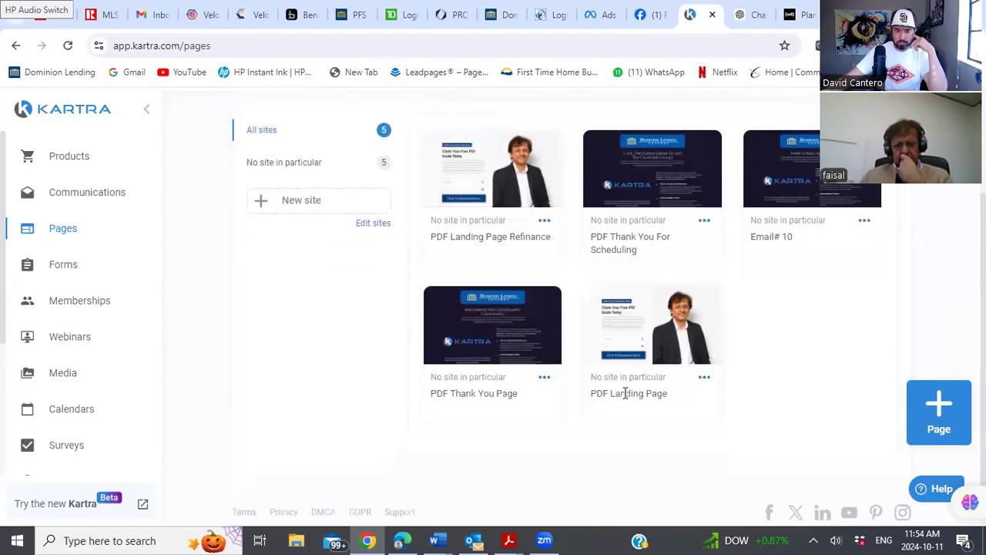
{"action": "right_click", "coordinate": [706, 382]}
{"action": "left_click", "coordinate": [758, 362]}
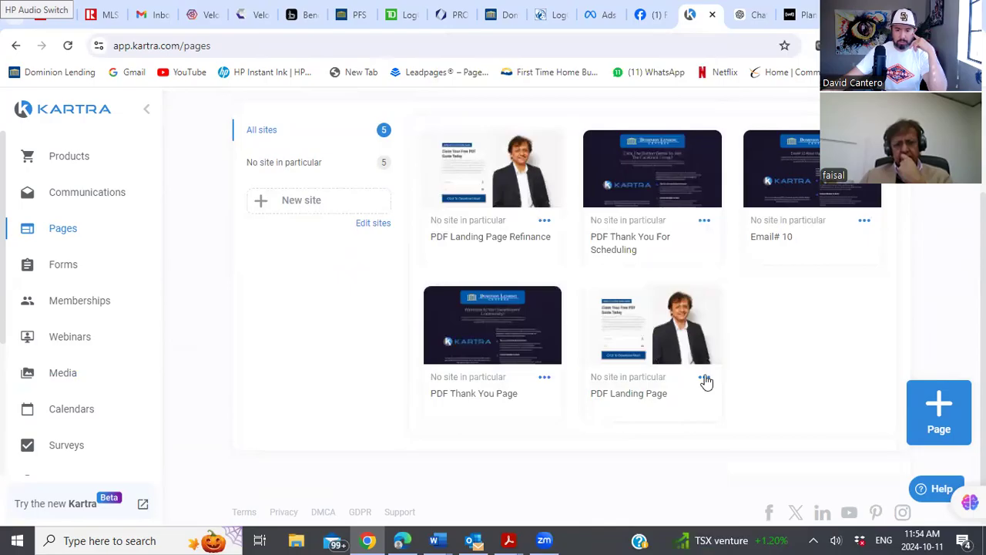
{"action": "right_click", "coordinate": [704, 386]}
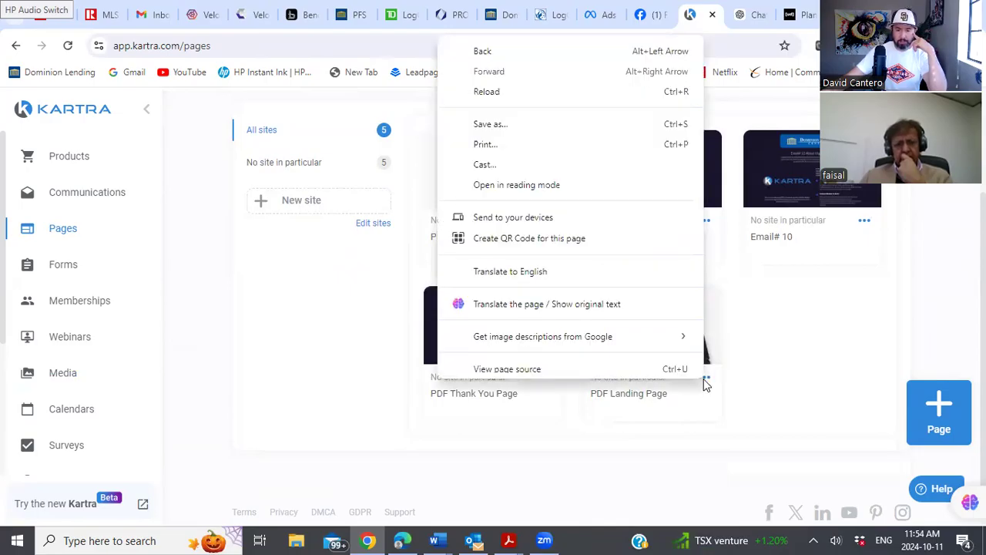
{"action": "left_click", "coordinate": [701, 381]}
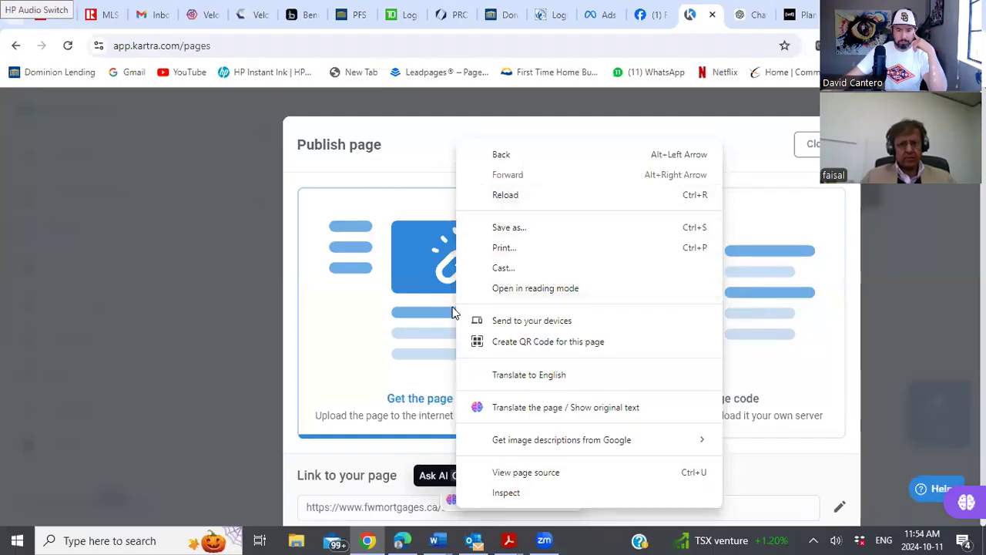
{"action": "left_click", "coordinate": [365, 495]}
{"action": "left_click_drag", "start_coordinate": [307, 510], "coordinate": [521, 515]}
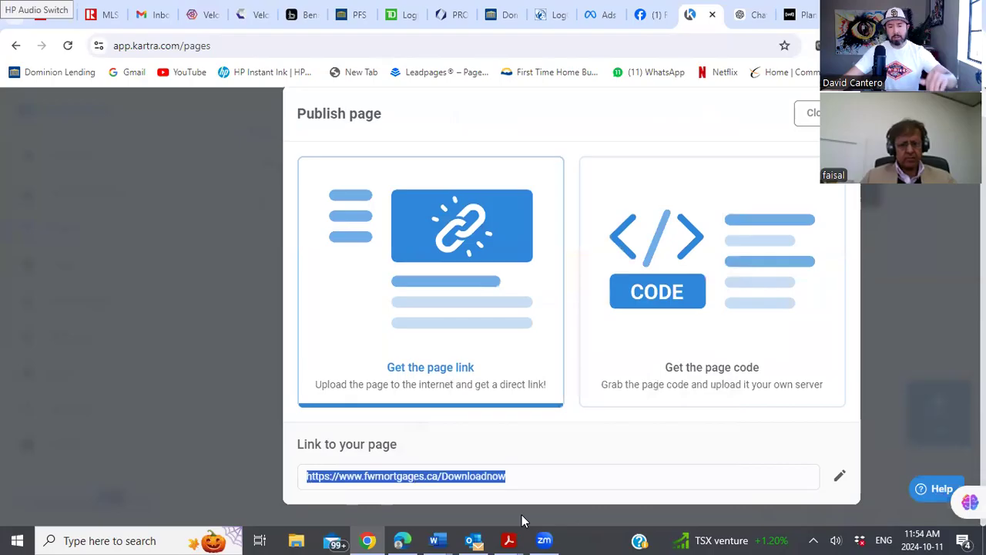
{"action": "right_click", "coordinate": [451, 478]}
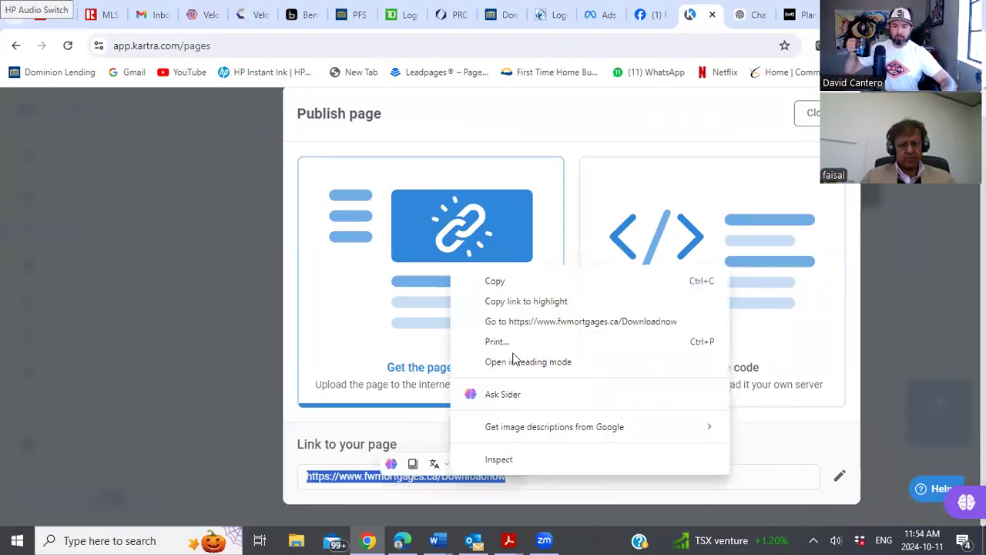
{"action": "left_click", "coordinate": [497, 282]}
{"action": "scroll", "coordinate": [689, 407], "scroll_direction": "up", "scroll_amount": 1}
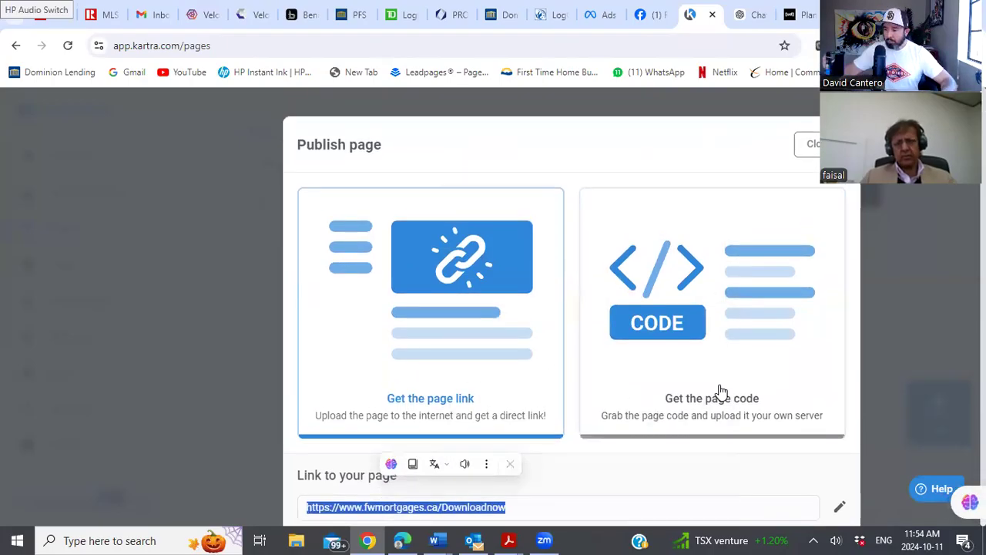
Close the landing page's publishing options and return to the call-to-action dialog in Meta Ads Manager
{"action": "left_click", "coordinate": [967, 45]}
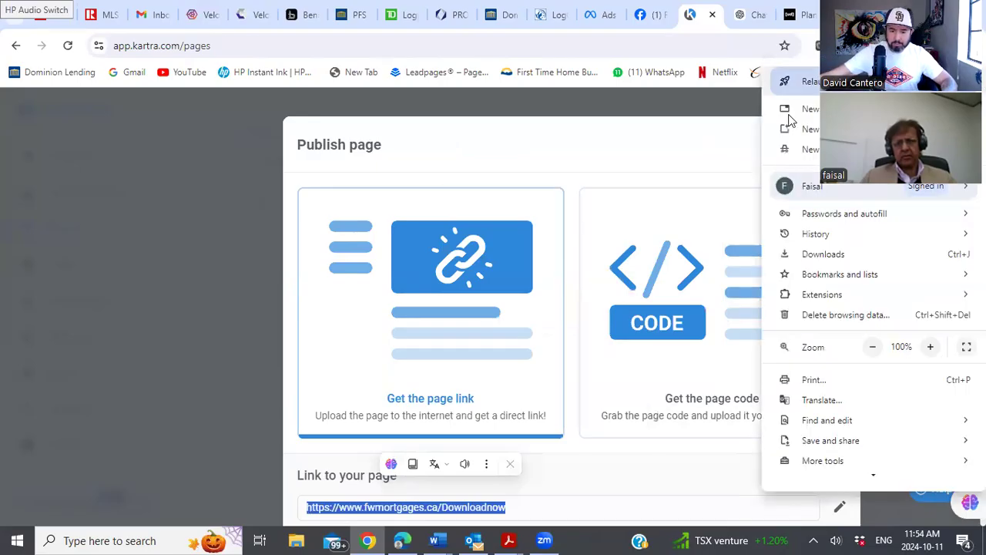
{"action": "left_click", "coordinate": [668, 93]}
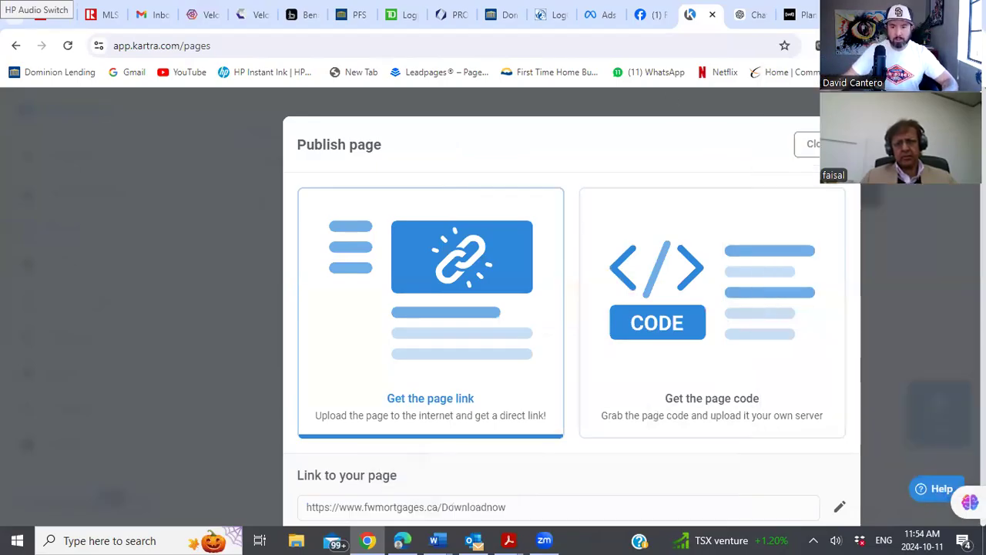
{"action": "left_click", "coordinate": [765, 116]}
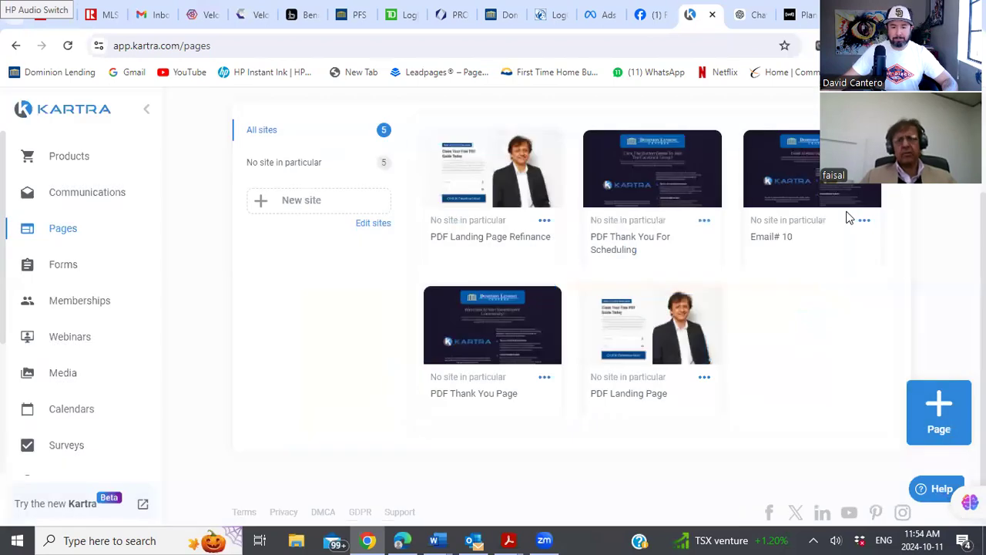
{"action": "left_click", "coordinate": [651, 17]}
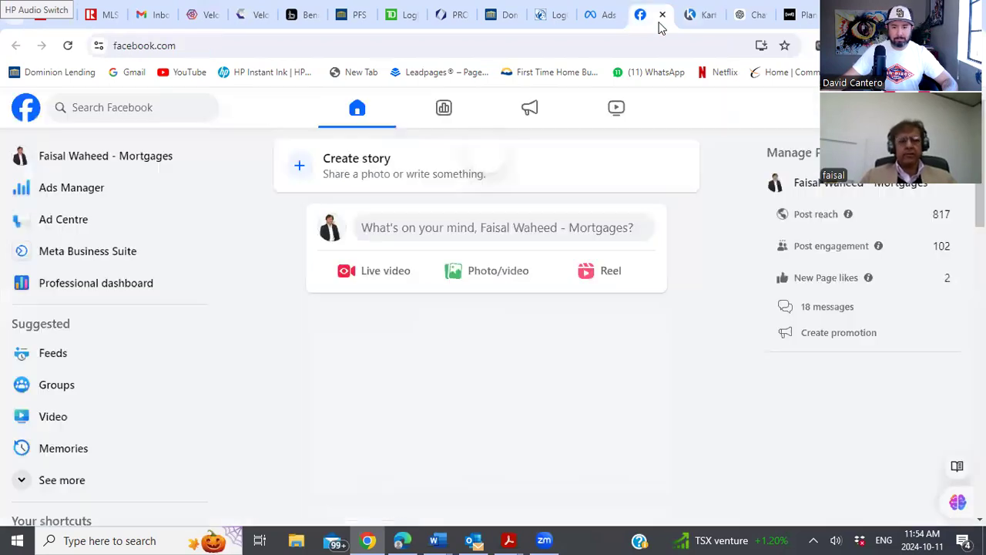
{"action": "left_click", "coordinate": [610, 19]}
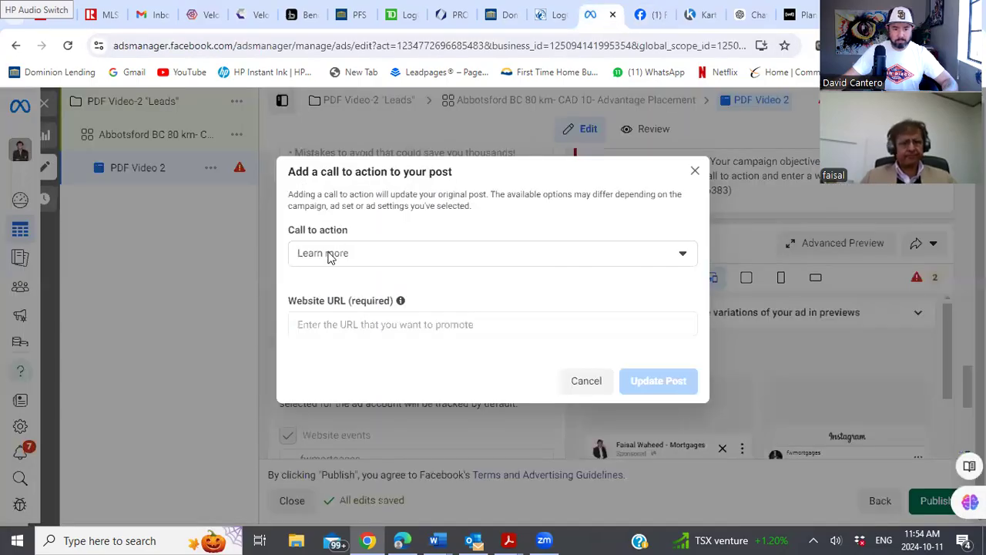
{"action": "left_click", "coordinate": [332, 329]}
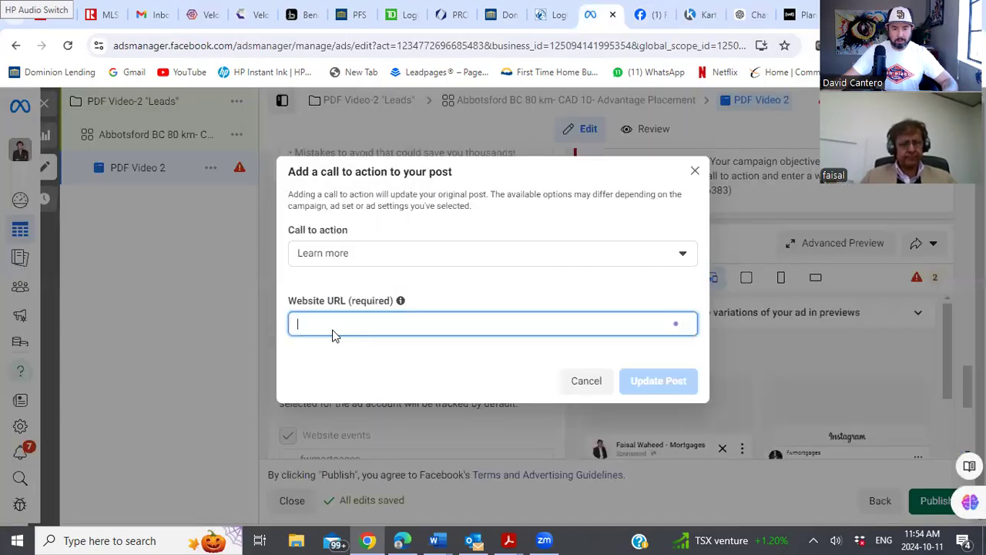
{"action": "key", "text": "ctrl+v"}
{"action": "left_click", "coordinate": [433, 378]}
{"action": "left_click", "coordinate": [670, 380]}
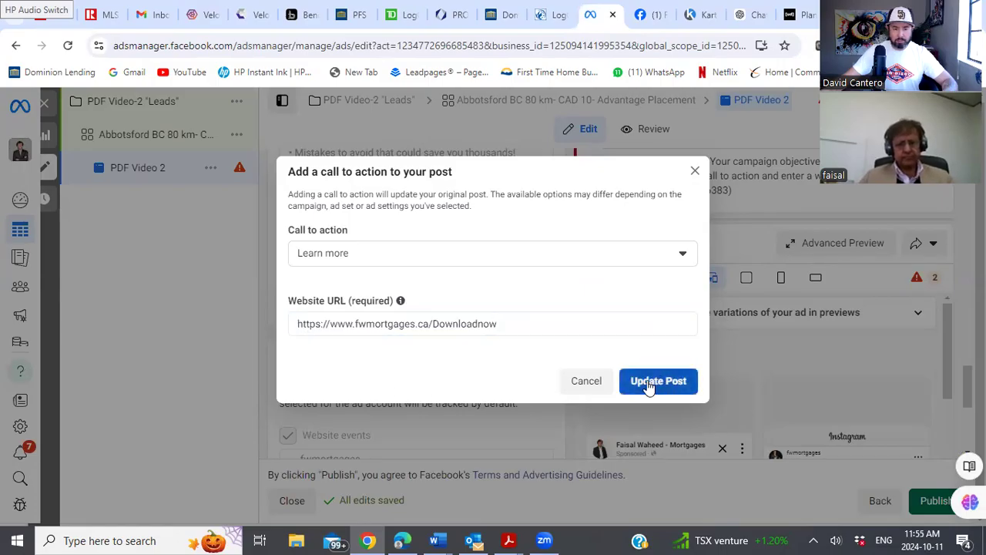
{"action": "left_click", "coordinate": [650, 379]}
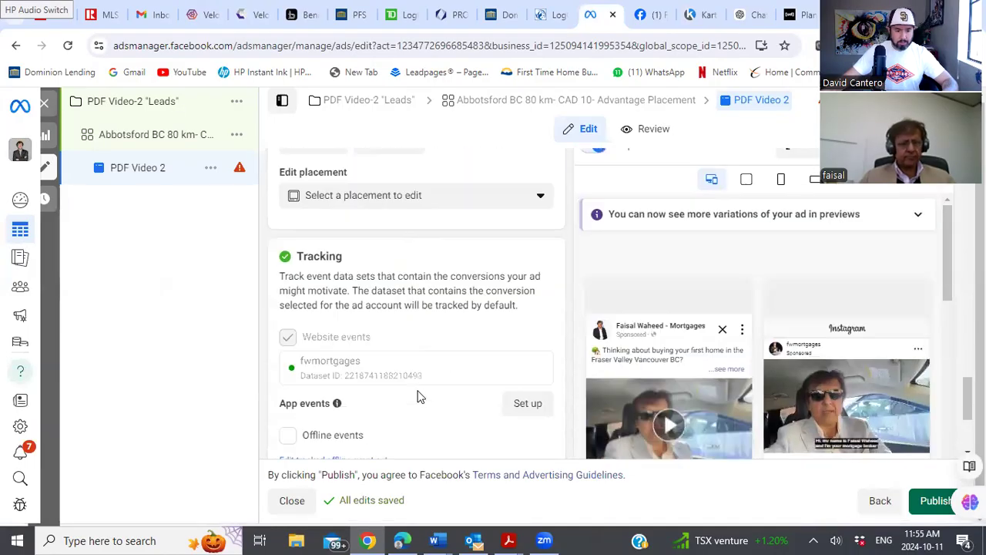
Publish the PDF Video-2 "Leads" campaign with its ad set and ad, and dismiss the mobile app offer
{"action": "scroll", "coordinate": [420, 396], "scroll_direction": "down", "scroll_amount": 1}
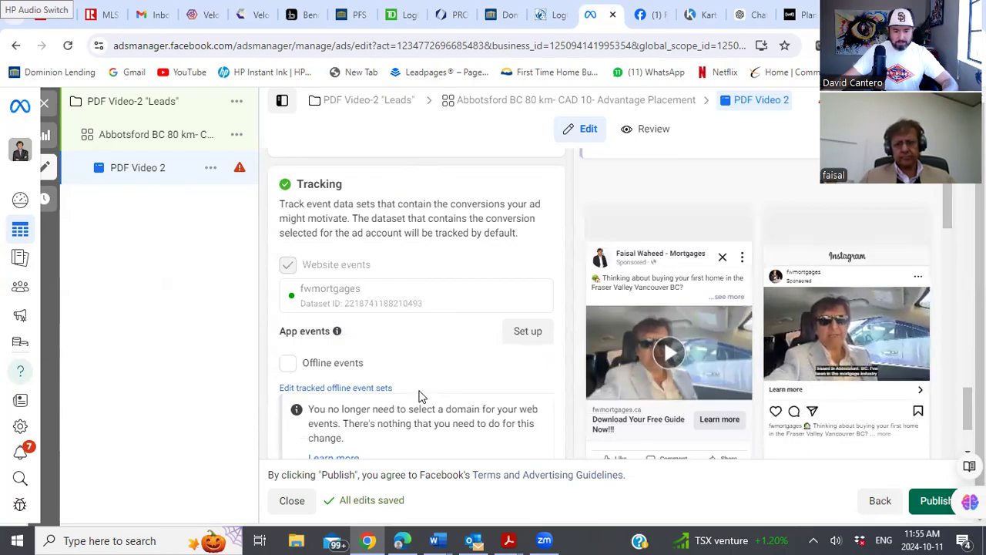
{"action": "scroll", "coordinate": [420, 396], "scroll_direction": "down", "scroll_amount": 2}
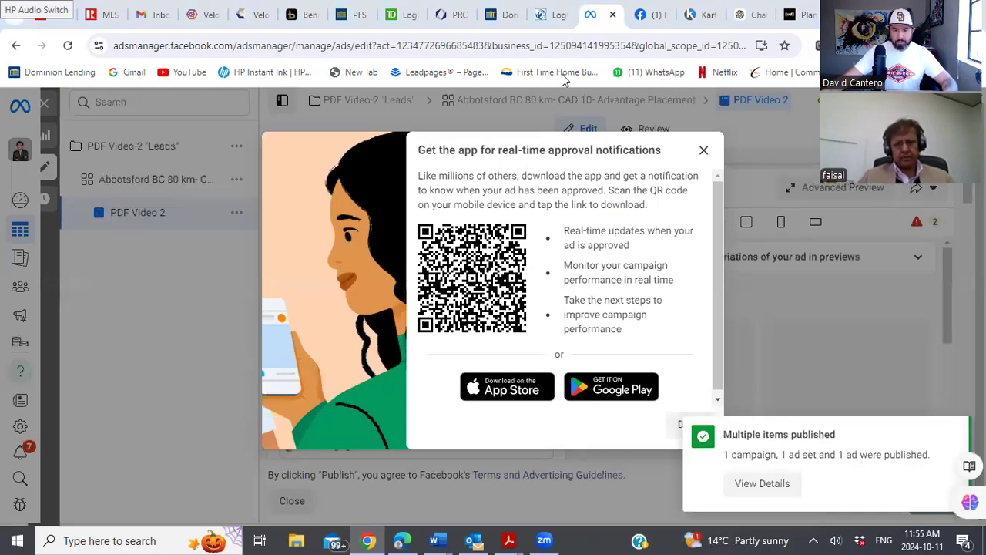
{"action": "left_click", "coordinate": [703, 151]}
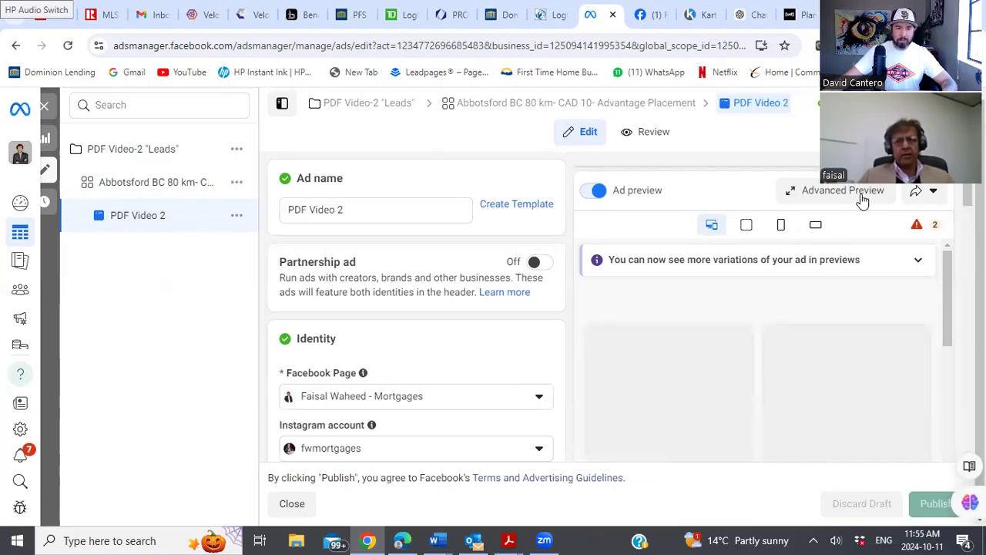
Leave the ad editor and check the delivery status of the PDF Video-2 "Leads" campaign, continuing to its ad sets
{"action": "left_click", "coordinate": [559, 134]}
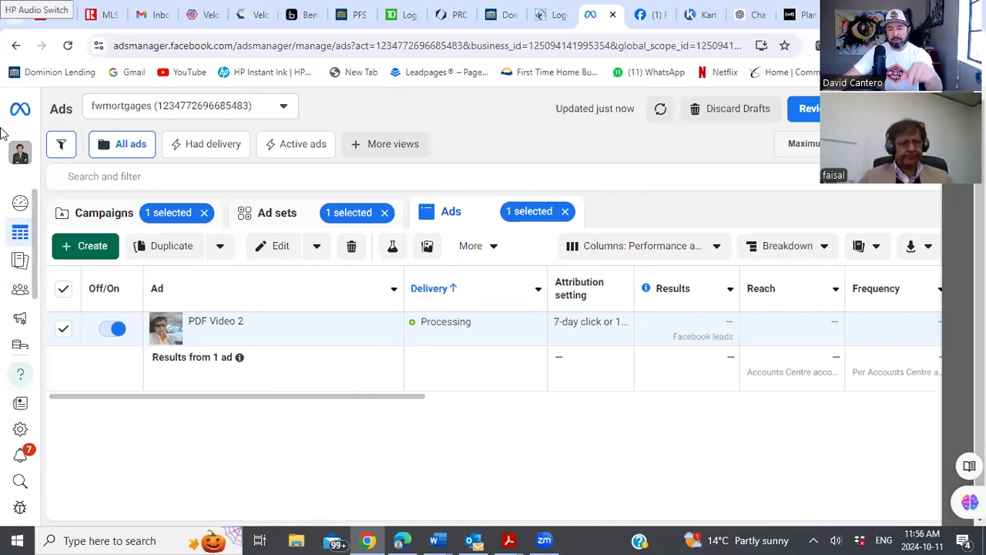
{"action": "left_click", "coordinate": [86, 218]}
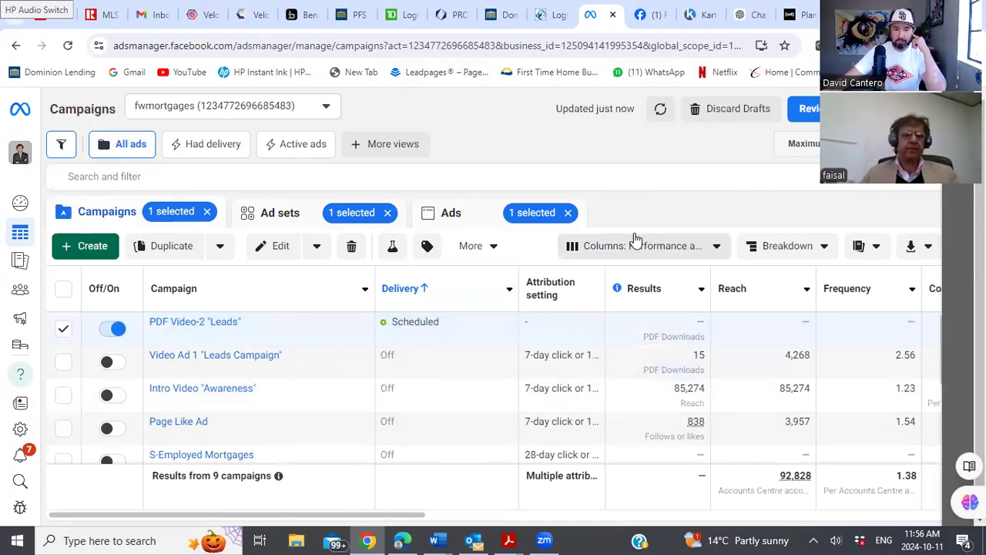
{"action": "left_click", "coordinate": [281, 214]}
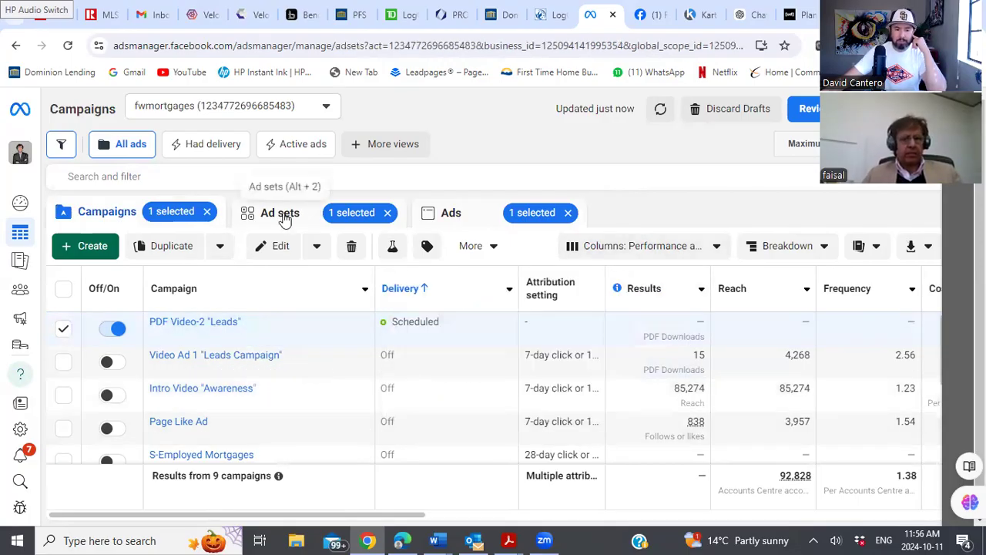